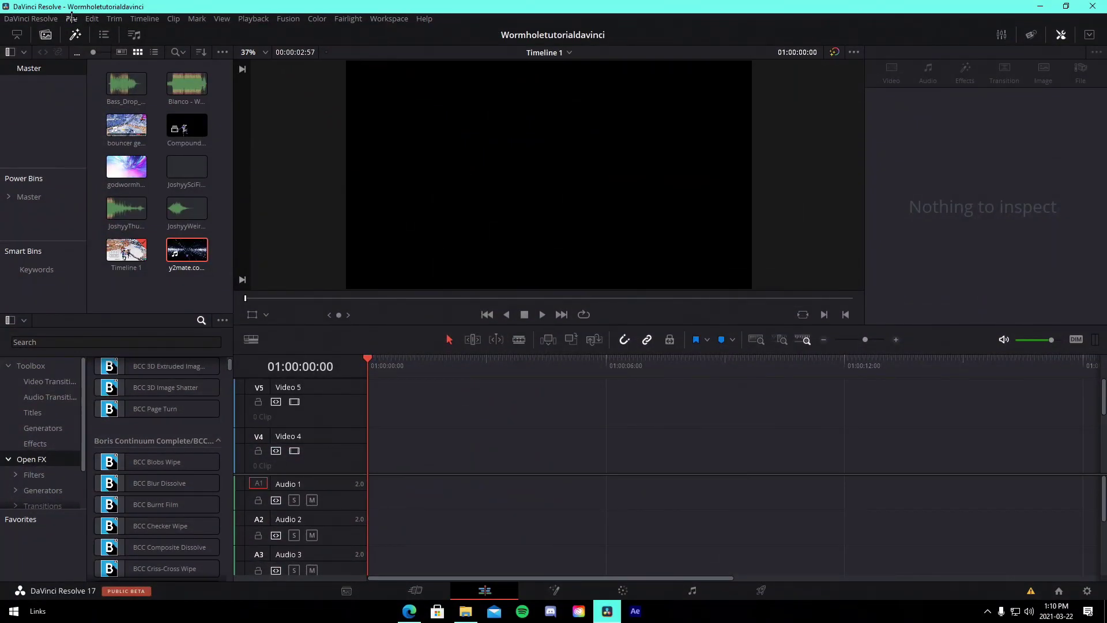
Step: Open the project settings to review the timeline resolution and frame rate, and close them without changes
left_click(91, 19)
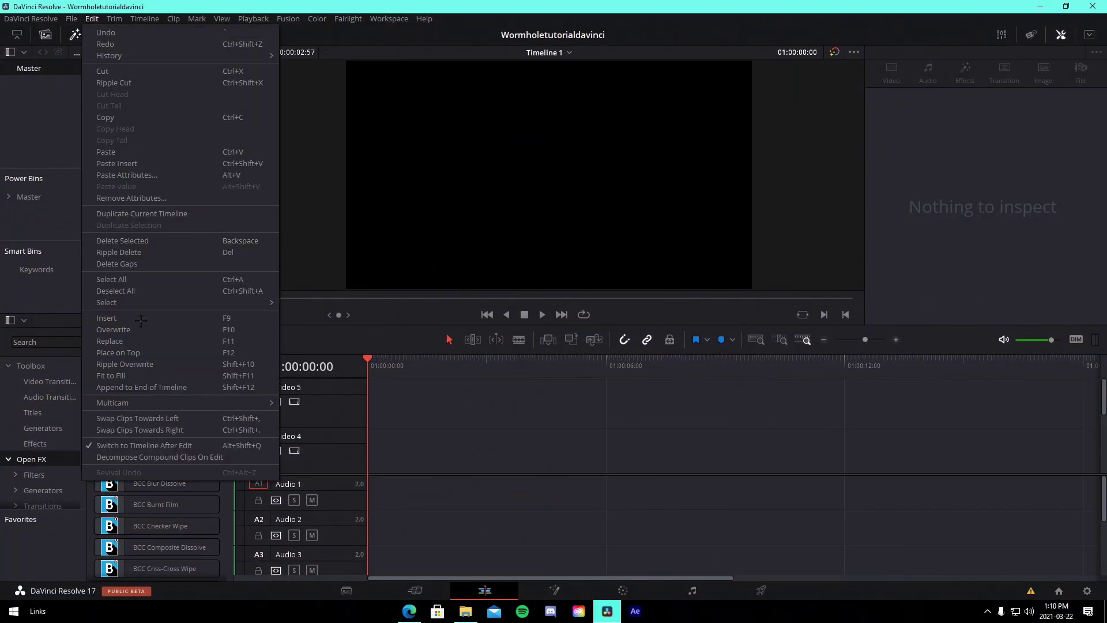
left_click(72, 19)
left_click(115, 255)
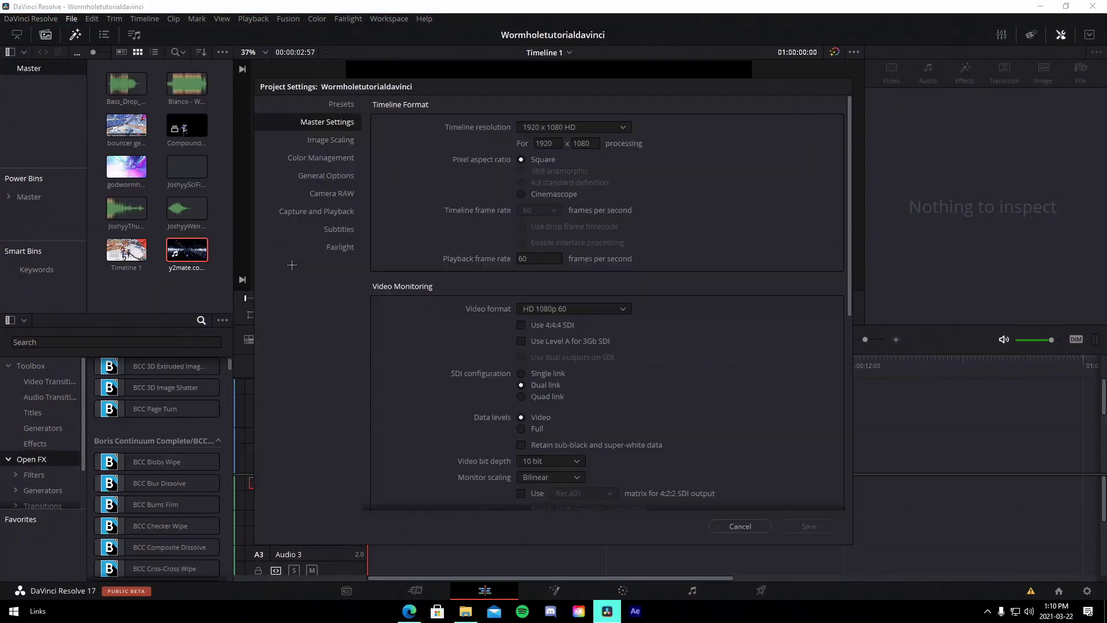
left_click(740, 526)
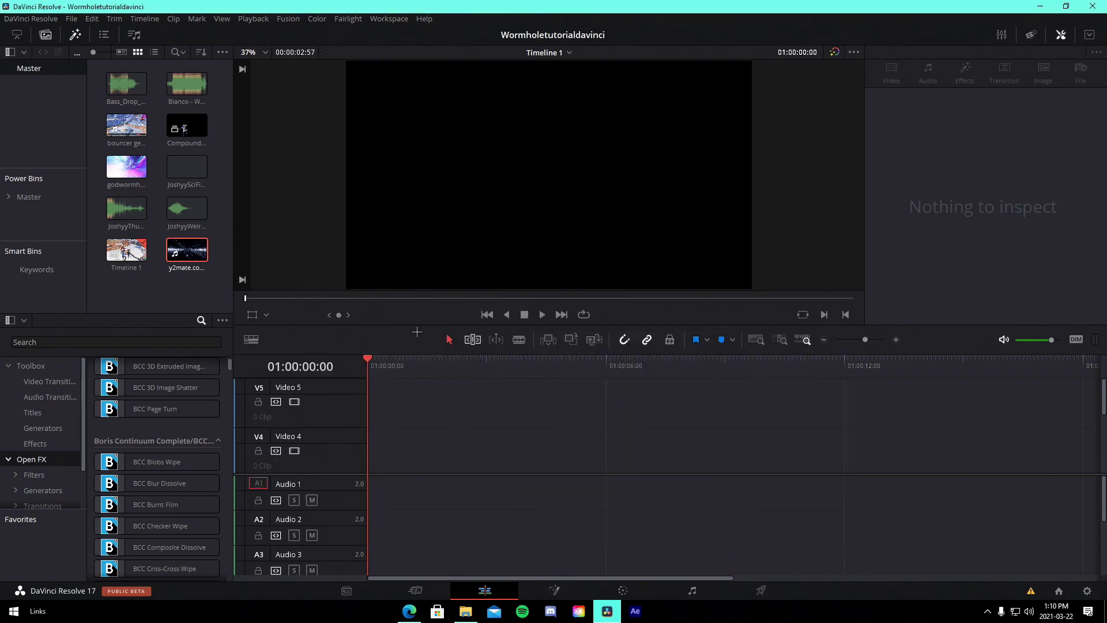
left_click_drag(200, 287, 97, 97)
left_click(187, 298)
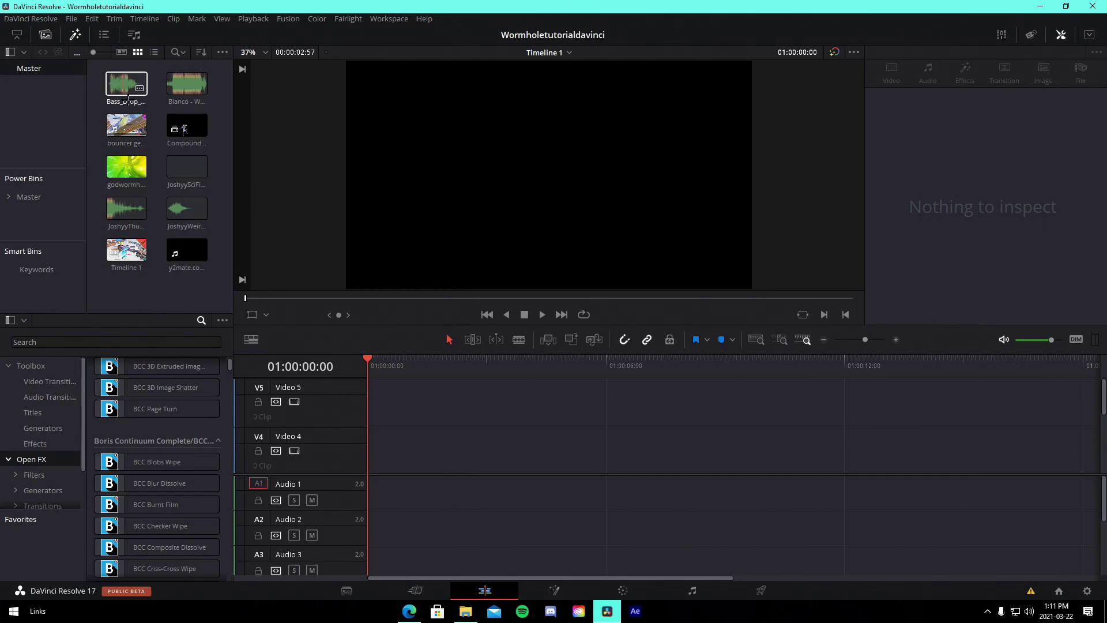
Step: Place Blanco - Wanted (Lyrics).mp3 on Audio 1 at the timeline start and trim it to about 00:00:02:52
left_click_drag(172, 84, 687, 505)
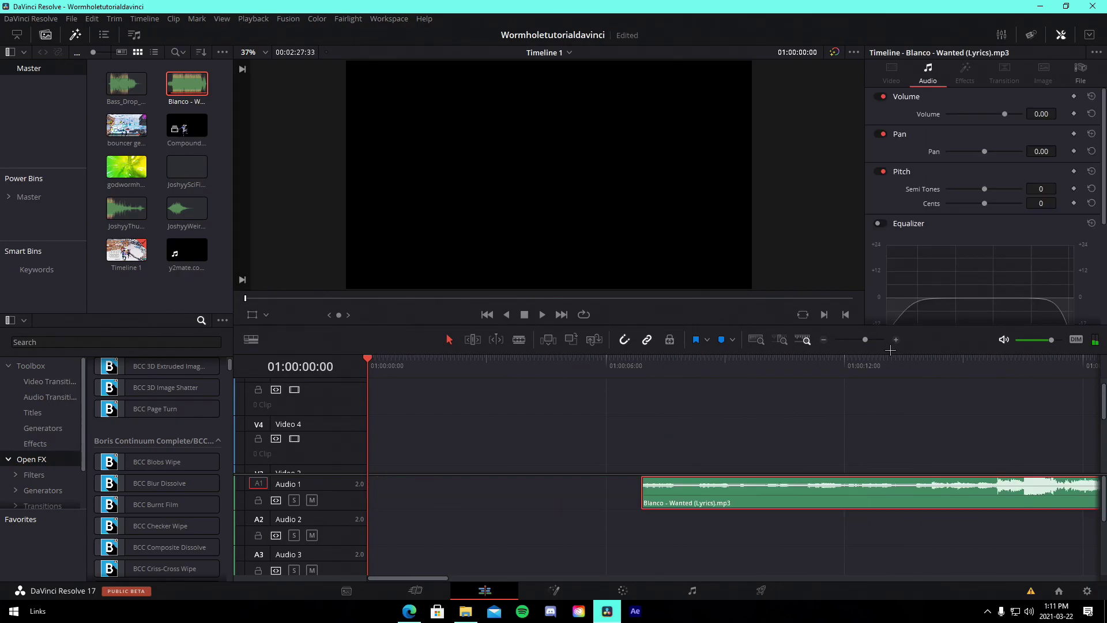
left_click_drag(866, 340, 863, 340)
left_click_drag(516, 498, 431, 503)
left_click_drag(430, 502, 431, 502)
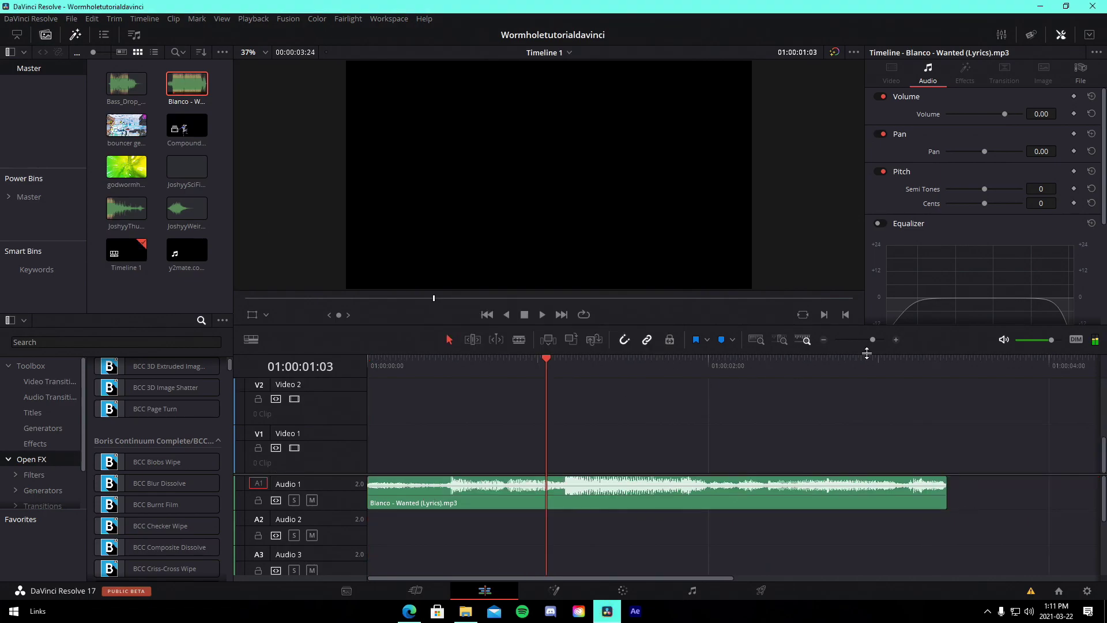
left_click_drag(872, 340, 870, 340)
left_click_drag(744, 489, 683, 490)
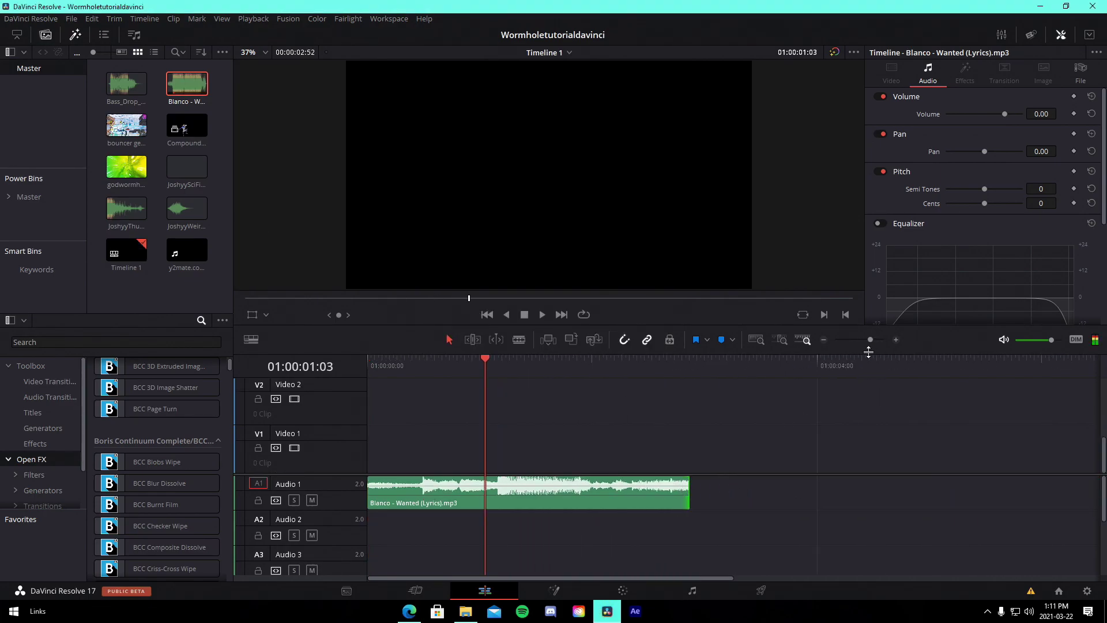
Step: Split the song clip at 01:00:01:08 and move its second section later to leave a gap for the transition
left_click_drag(870, 340, 877, 340)
left_click_drag(808, 368, 743, 368)
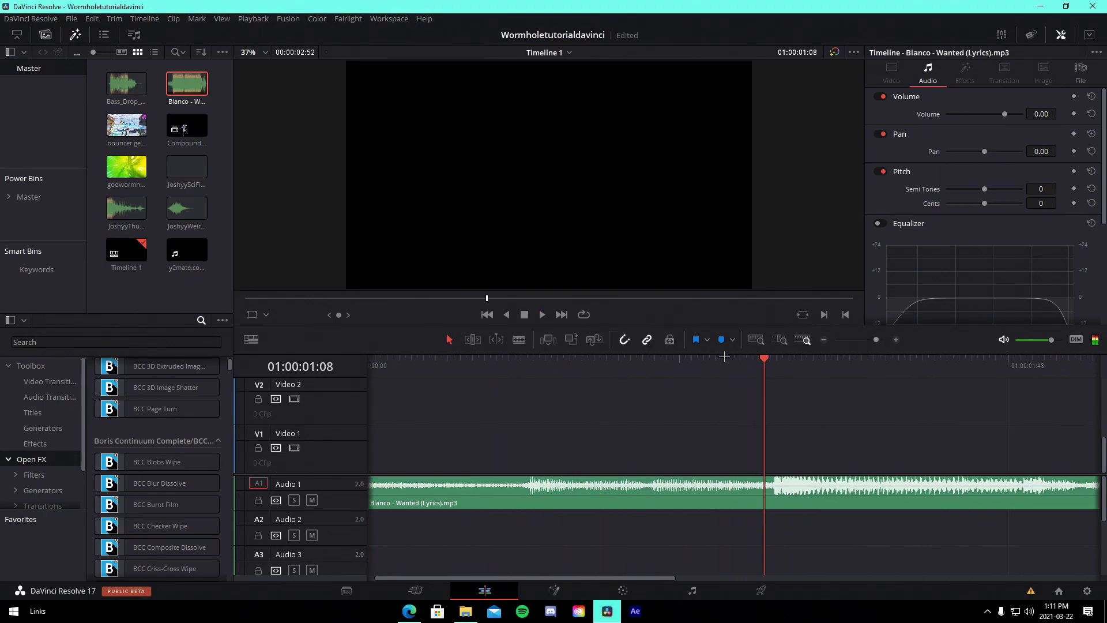
key("ctrl+b")
left_click_drag(822, 501, 979, 501)
left_click_drag(876, 340, 869, 343)
left_click_drag(635, 492, 677, 492)
Step: Extend the second song section's start to 01:00:01:54 and fade it in with volume keyframes up to 01:00:01:59
left_click(574, 363)
left_click_drag(870, 341, 879, 341)
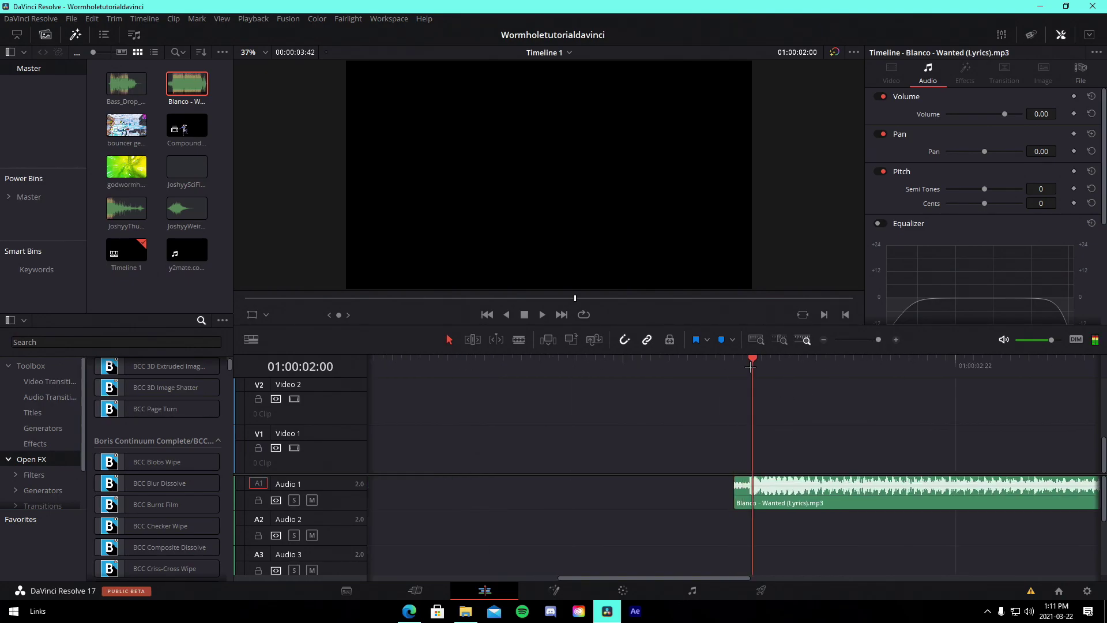
left_click(769, 489)
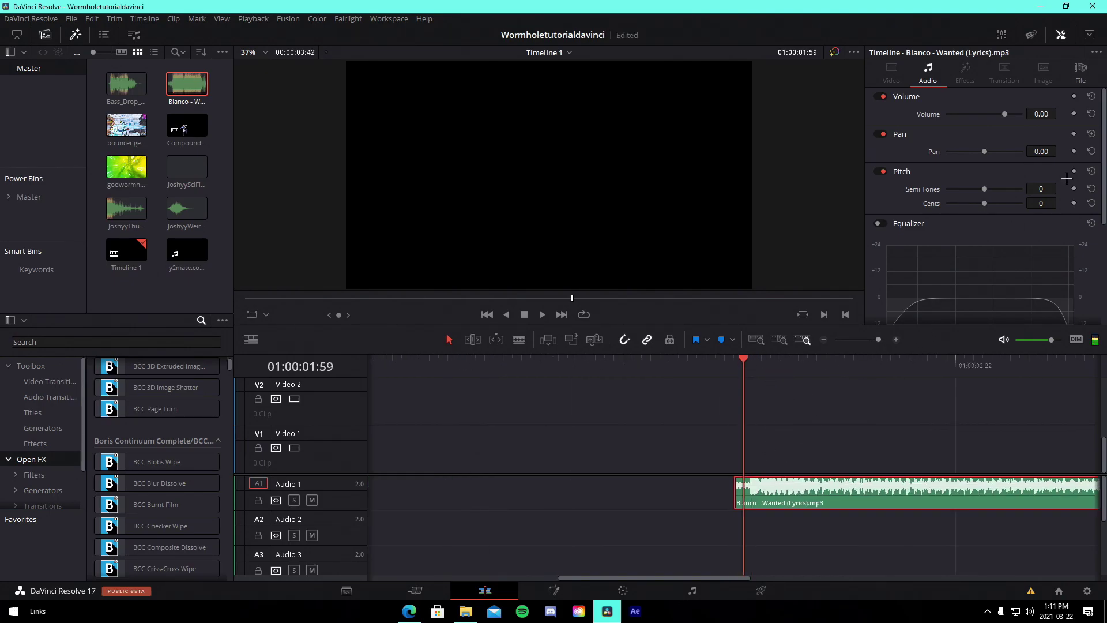
left_click(1075, 114)
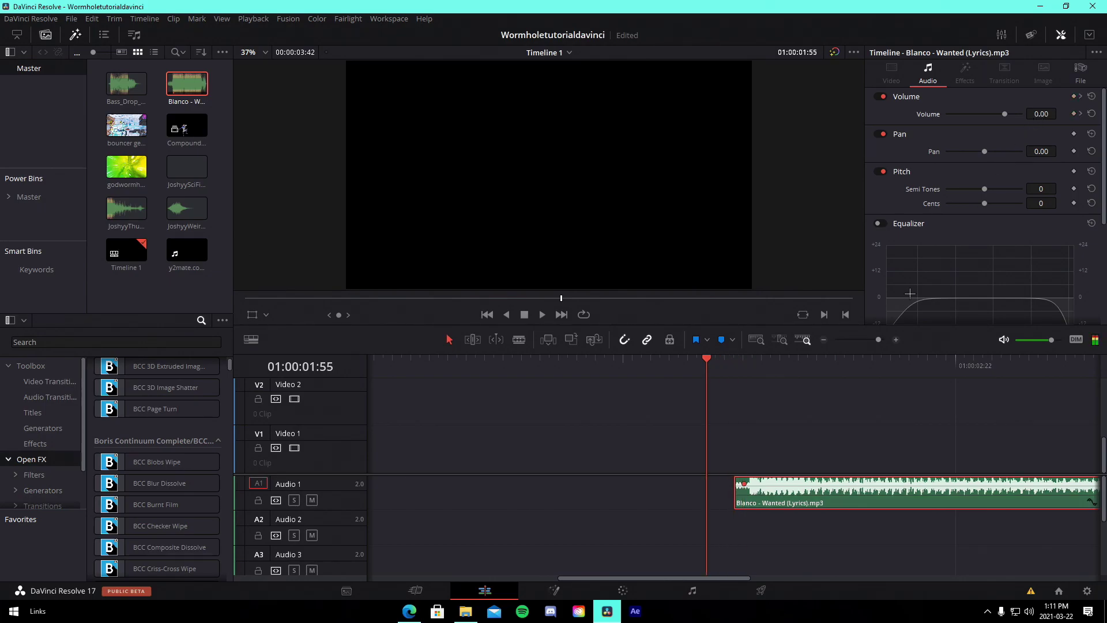
left_click_drag(756, 497, 719, 497)
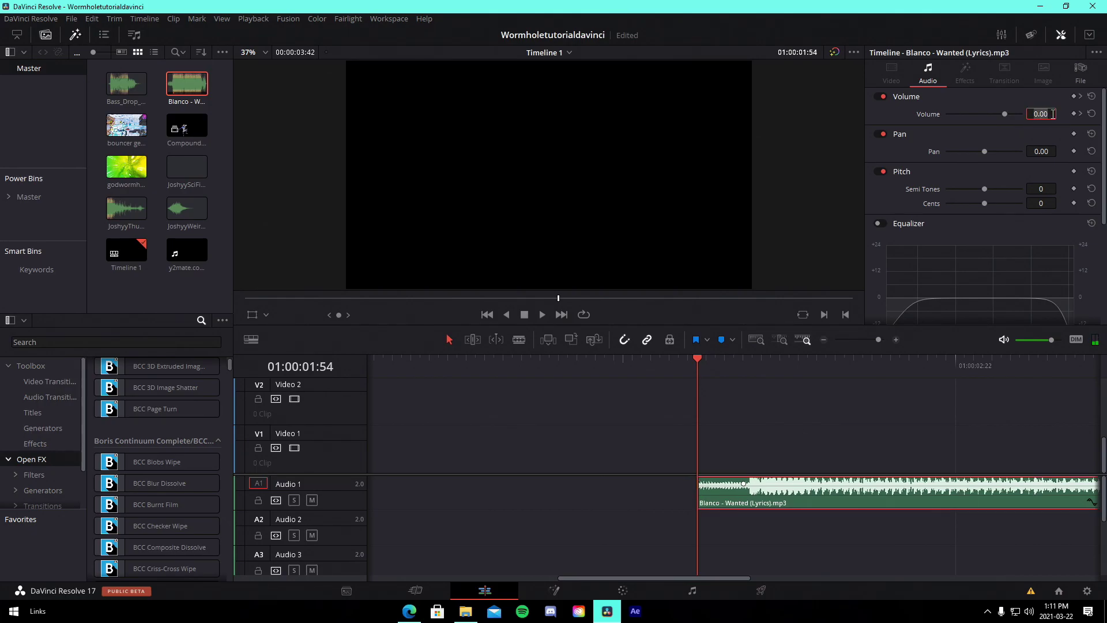
key("ctrl+s")
left_click(723, 396)
key("space")
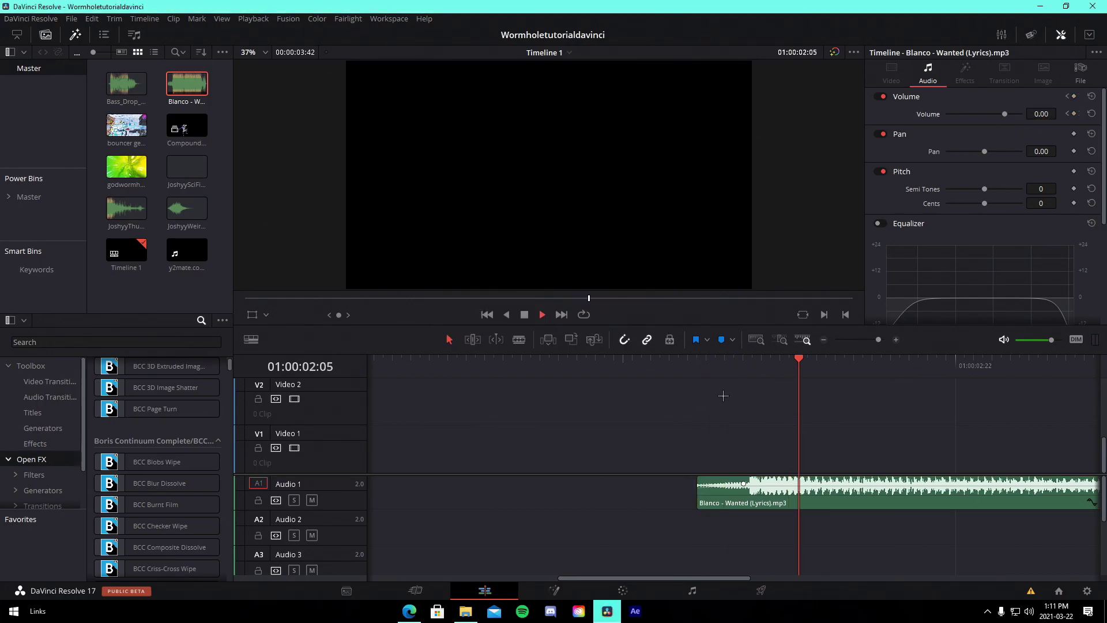
key("space")
Step: Fade out the end of the first song section with volume keyframes starting at 01:00:01:05
left_click_drag(879, 339, 871, 339)
left_click(513, 387)
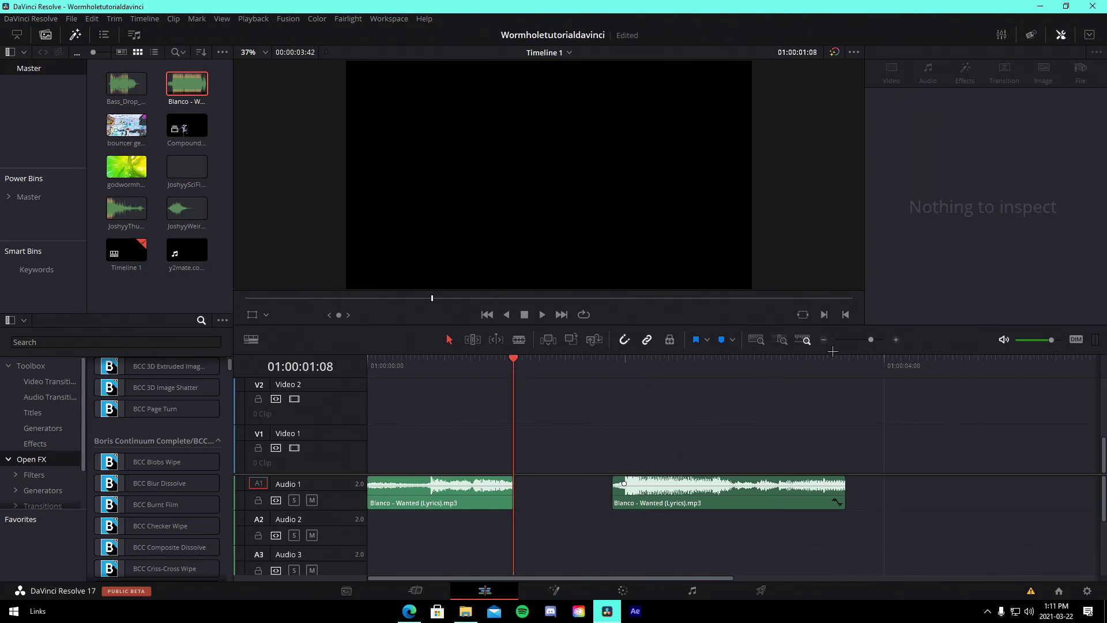
scroll(833, 351, "up", 2)
left_click(620, 474)
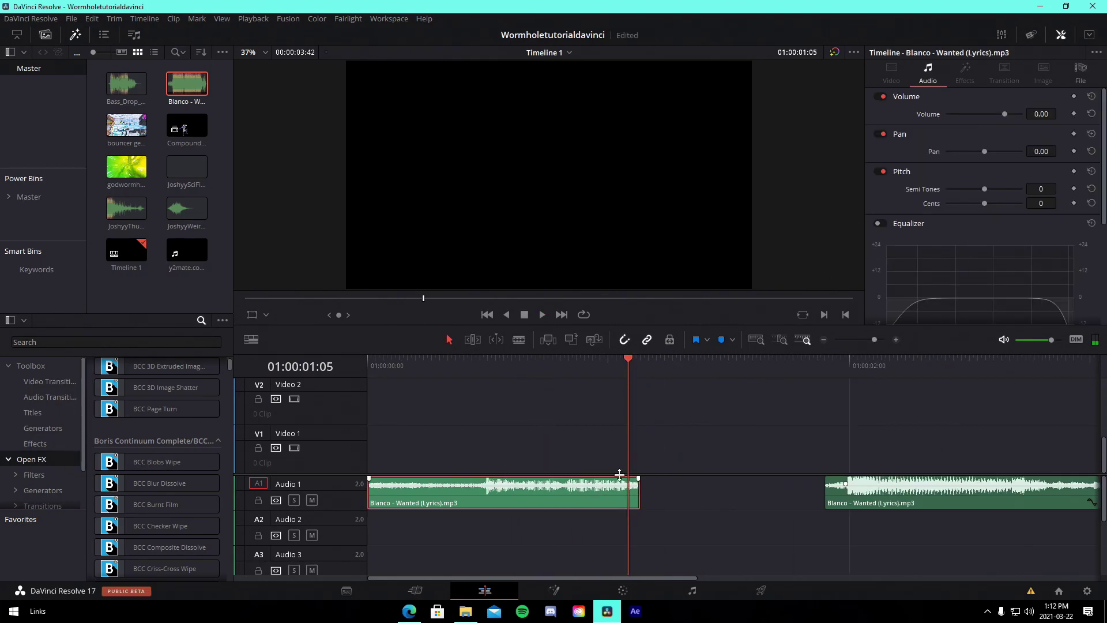
left_click(1074, 114)
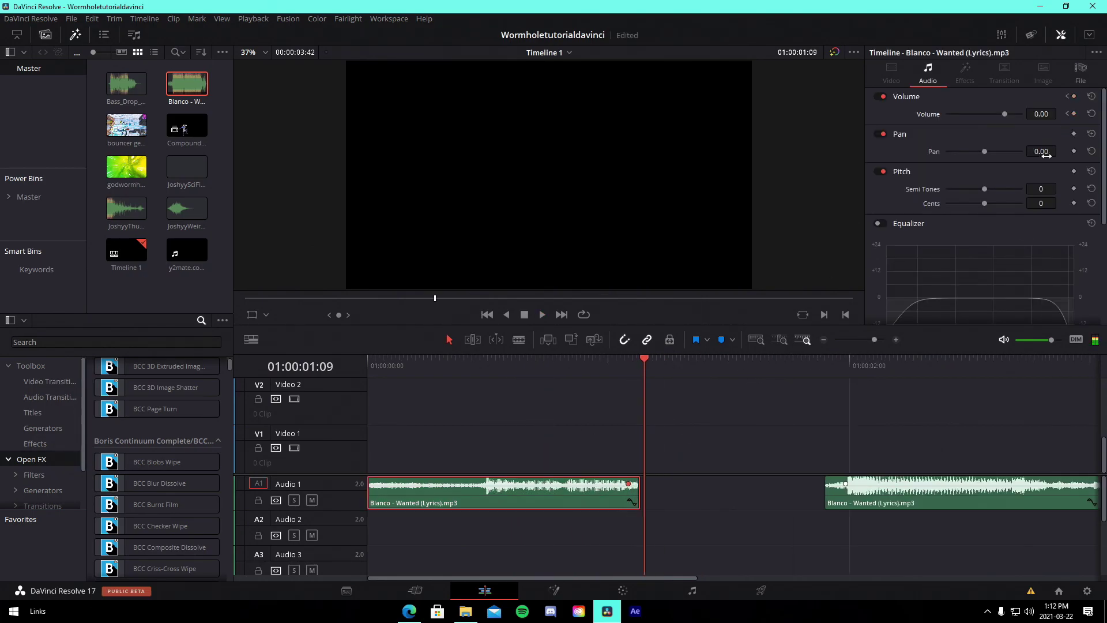
left_click(453, 385)
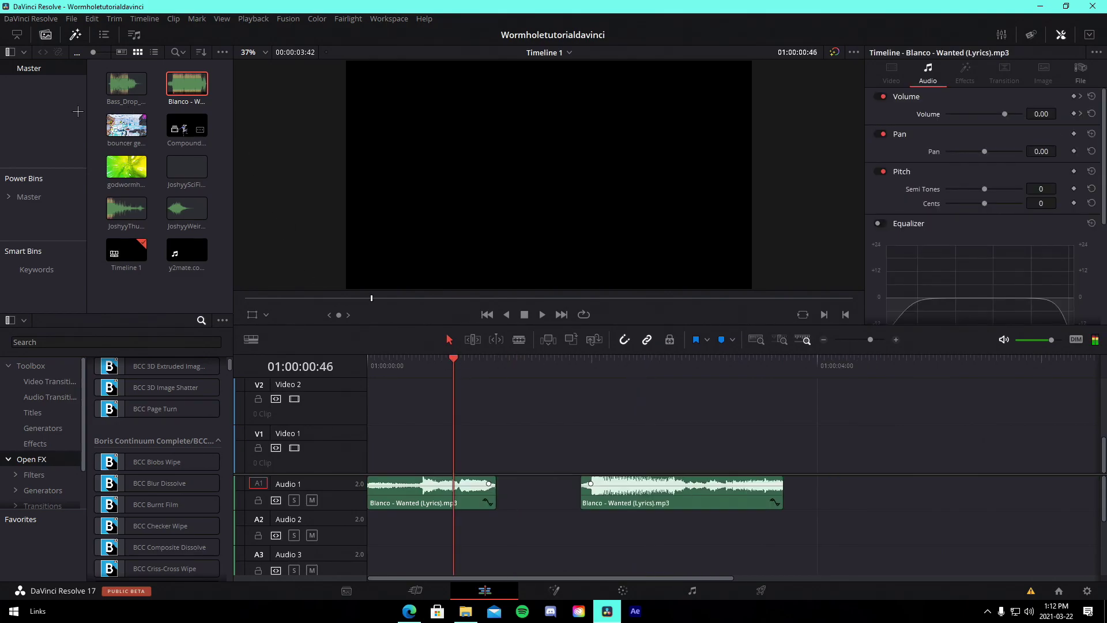
Step: Place bouncer get in on kid shit on.mp4 on Video 1 and Audio 1, moving both song sections to Audio 2
left_click_drag(132, 127, 854, 462)
left_click_drag(721, 536, 451, 529)
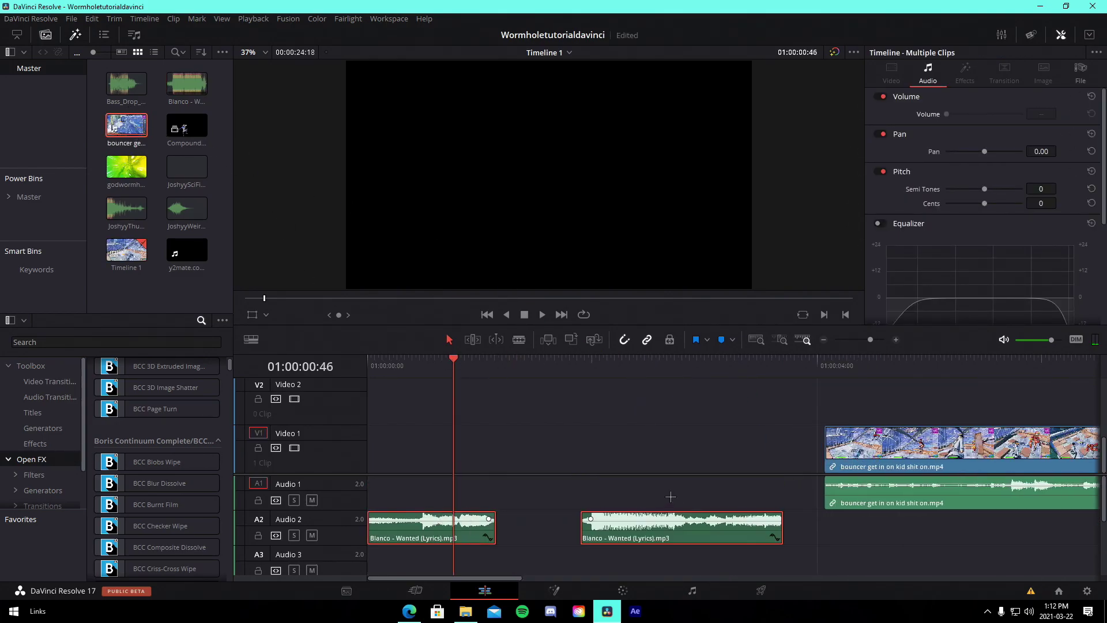
left_click(672, 494)
left_click_drag(920, 458, 527, 458)
Step: Split the gameplay clip at 01:00:11:49 and keep only its second part at the timeline start
left_click_drag(870, 339, 637, 378)
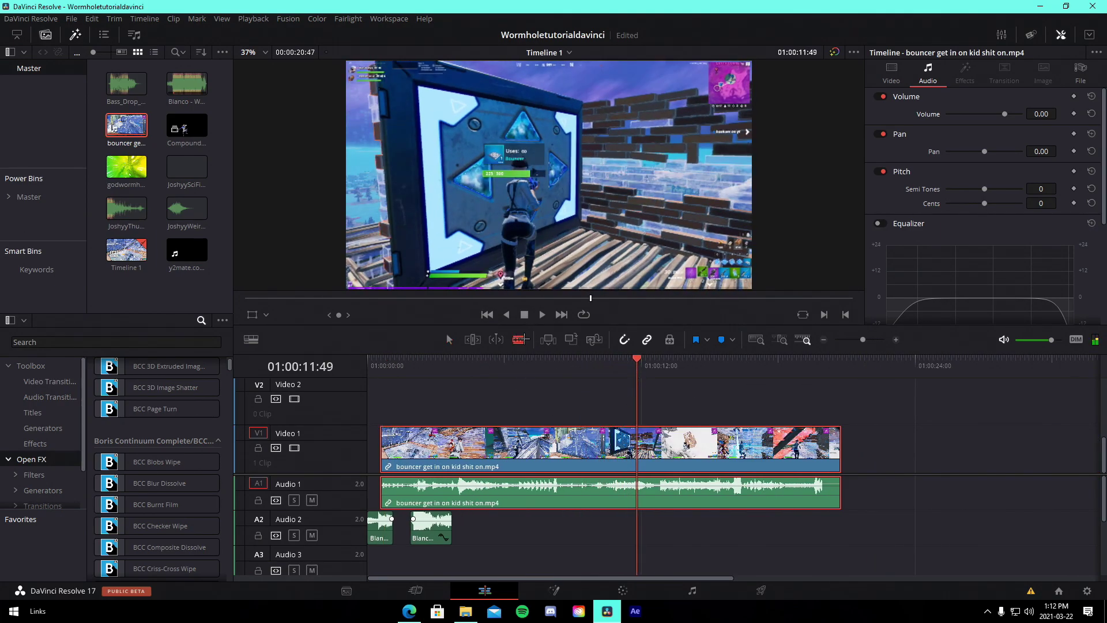
left_click(637, 443)
left_click(449, 340)
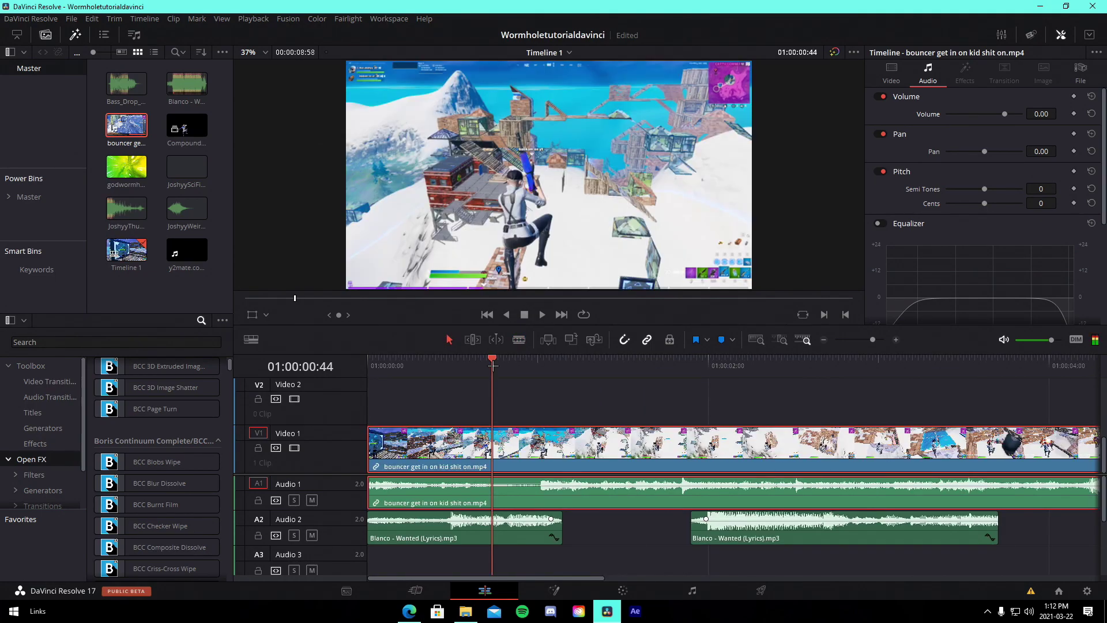
Step: Mark the gameplay clip at 01:00:00:43 and shift it so the marker meets the first song section's end, filling the start
key("Left")
left_click(720, 340)
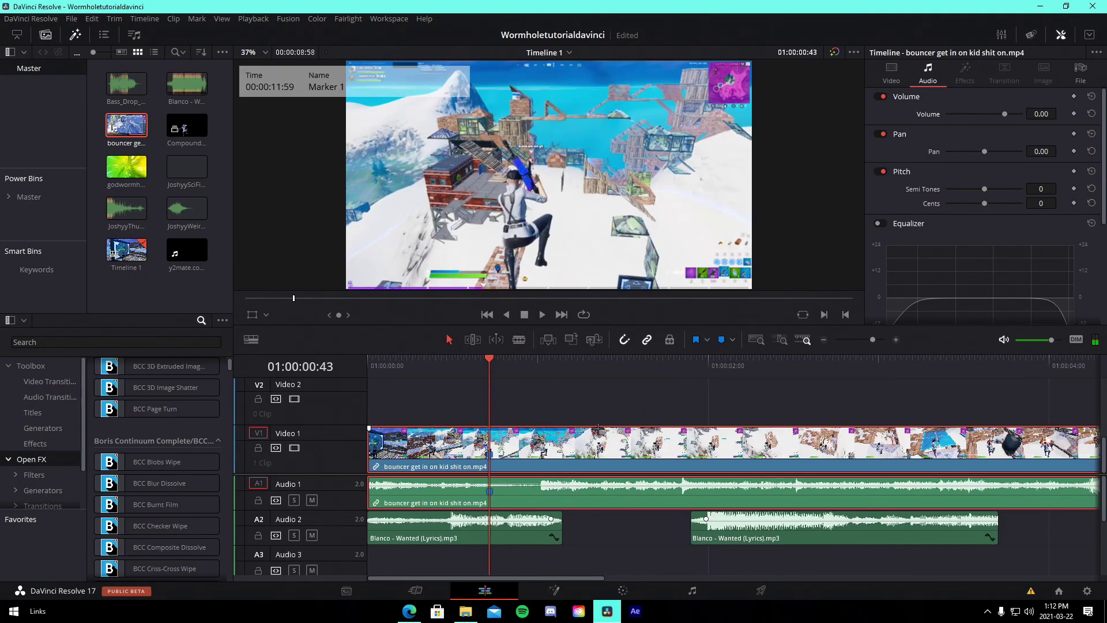
left_click_drag(559, 437, 630, 437)
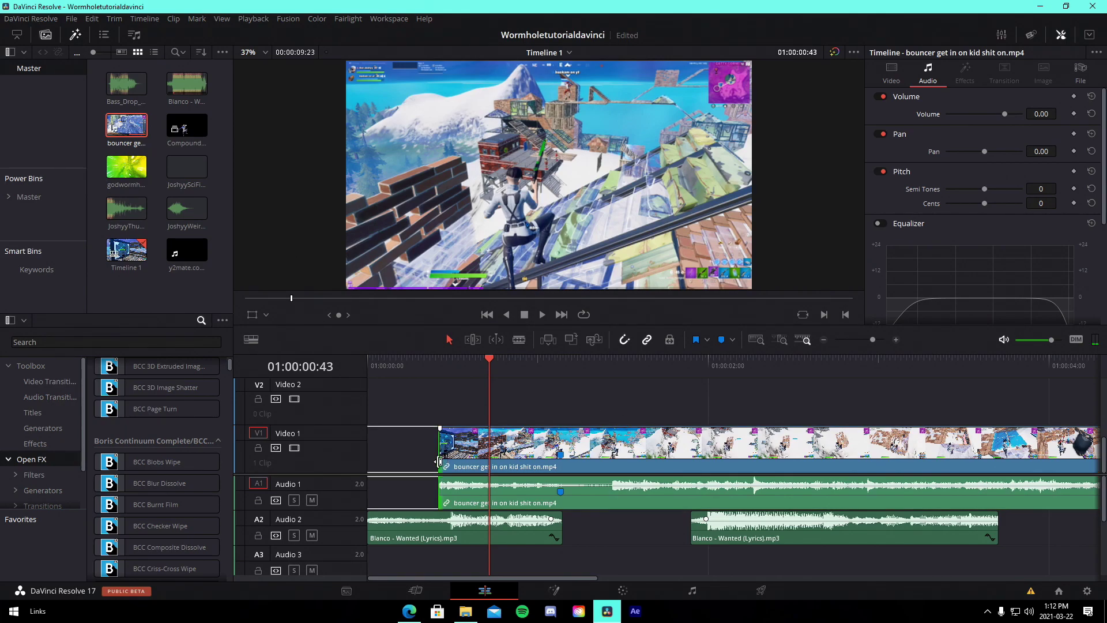
left_click_drag(440, 461, 370, 461)
Step: Add a marker to the second song section at 01:00:02:00
left_click_drag(370, 361, 708, 370)
left_click(720, 517)
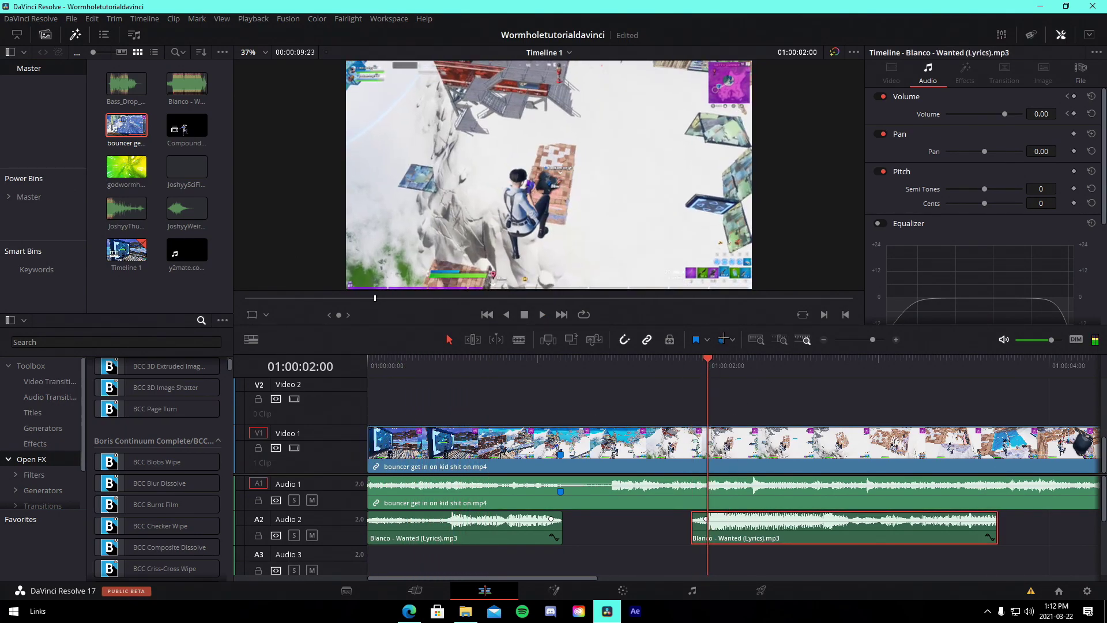
left_click(723, 339)
left_click(622, 397)
Step: Split the gameplay clip at 01:00:04:25 and 01:00:01:09, and delete the section between the cuts
left_click(518, 340)
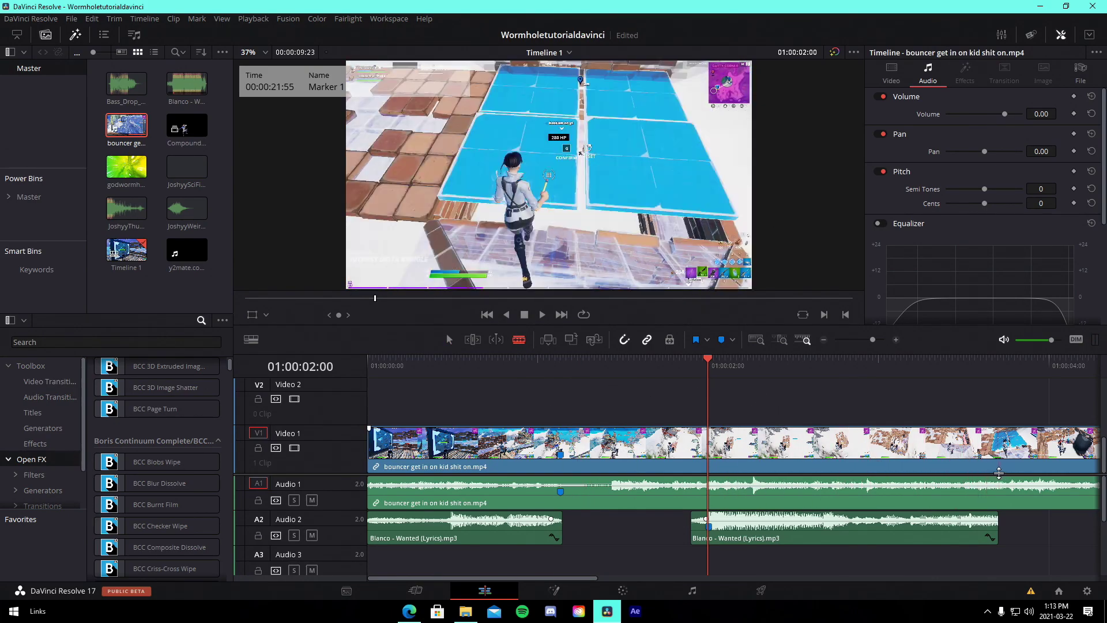
scroll(1000, 470, "down", 3)
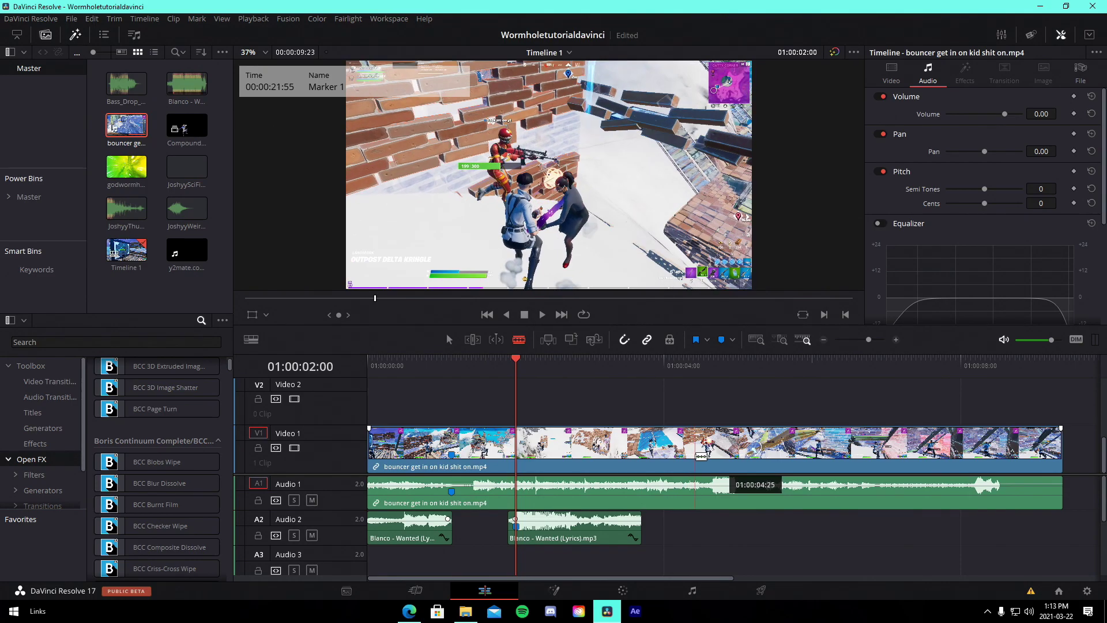
left_click(696, 454)
left_click(449, 340)
left_click(509, 436)
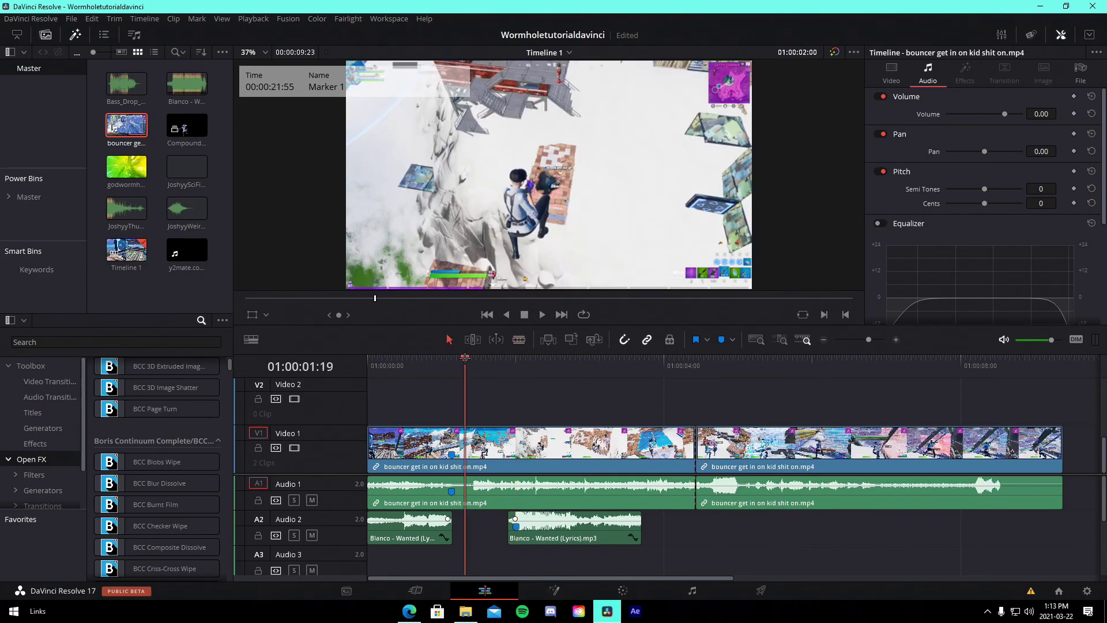
key("ctrl+b")
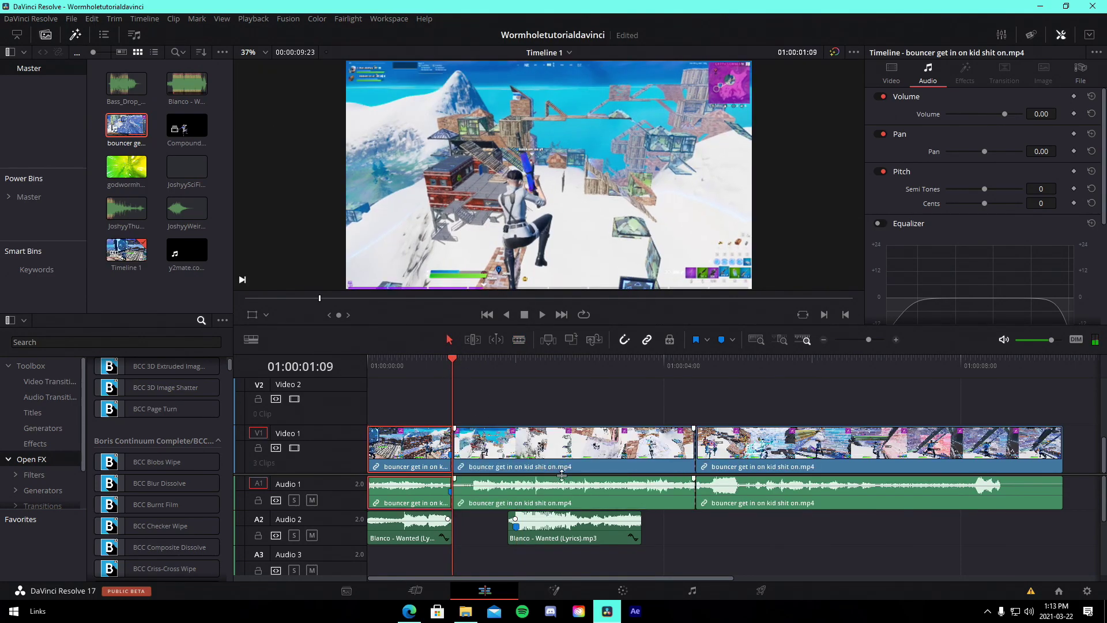
left_click(566, 467)
key("BackSpace")
Step: Move the last gameplay section earlier to line up with the second song section's marker at 01:00:02:00
left_click_drag(784, 457, 628, 457)
left_click(516, 367)
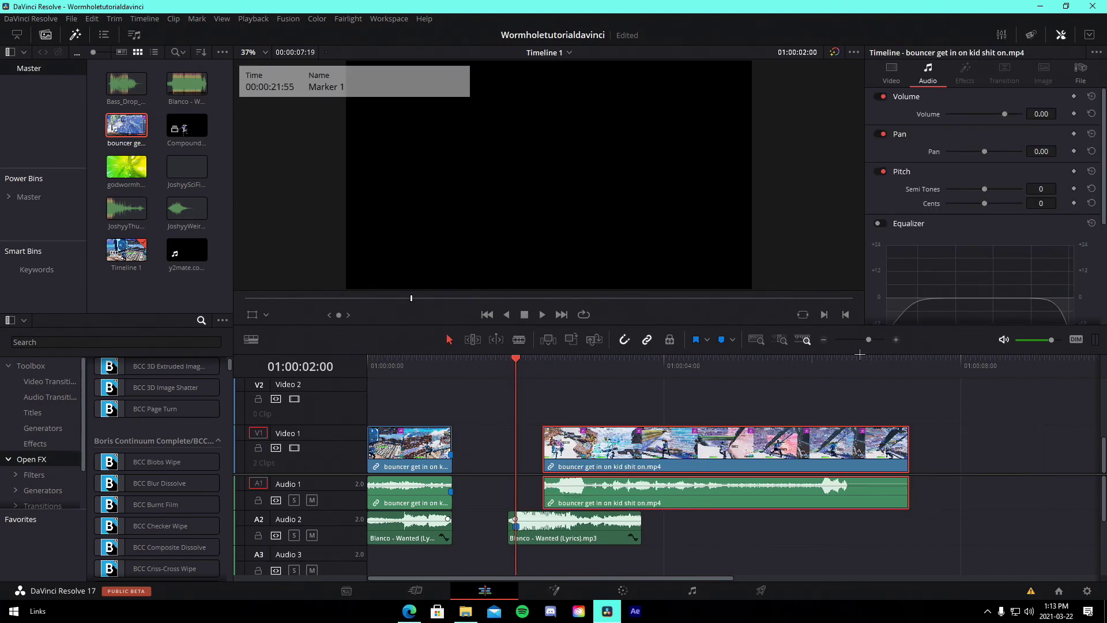
left_click_drag(868, 342, 870, 344)
left_click_drag(832, 446, 786, 446)
left_click_drag(872, 339, 872, 339)
left_click(826, 363)
left_click_drag(724, 356, 721, 361)
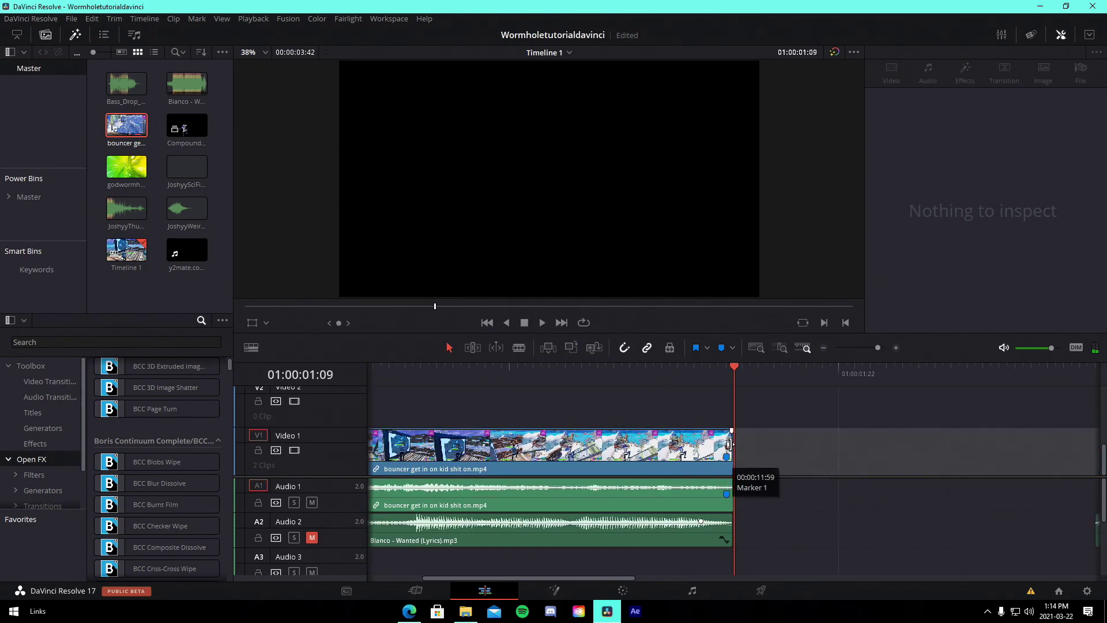
Step: Unlink the first gameplay clip's audio so only its video extends a few frames past the first song section's end
left_click_drag(729, 444, 747, 445)
right_click(744, 445)
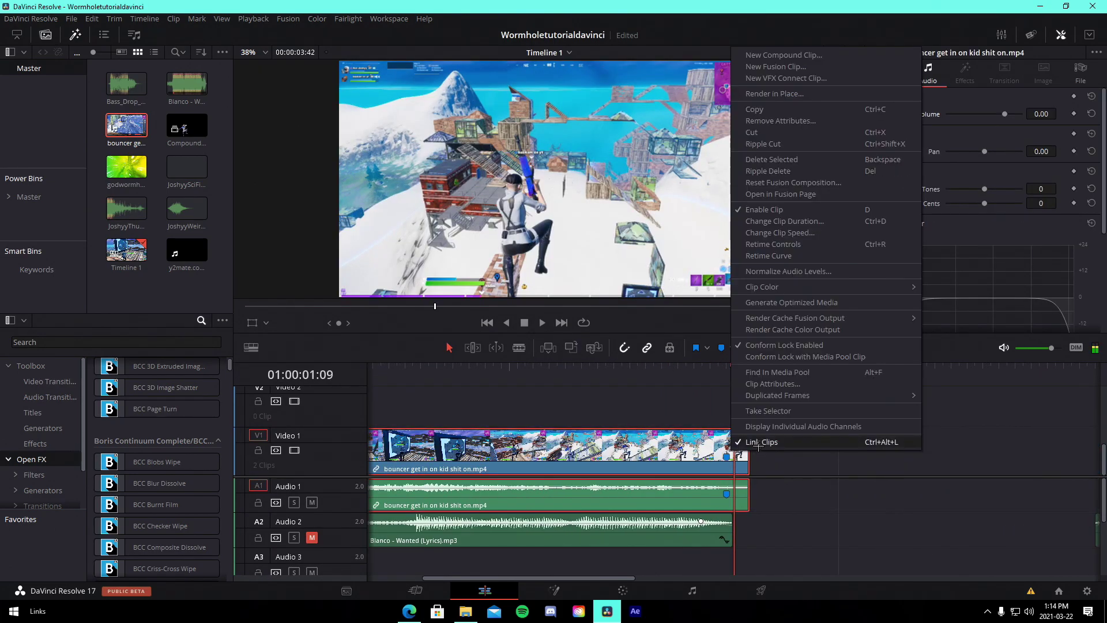
left_click(762, 443)
left_click_drag(748, 506, 729, 496)
key("ctrl+z")
left_click(774, 504)
left_click(775, 497)
Step: Split the extended first gameplay video at 01:00:01:09
left_click(703, 375)
key("space")
left_click(728, 375)
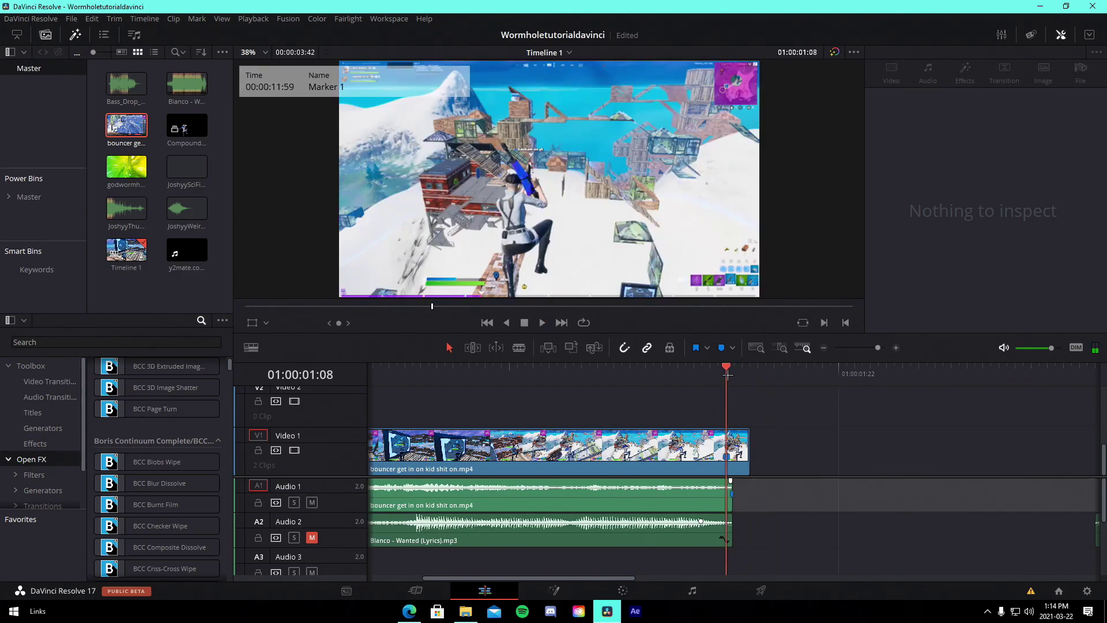
left_click_drag(728, 375, 736, 379)
key("shift+Right")
key("Right")
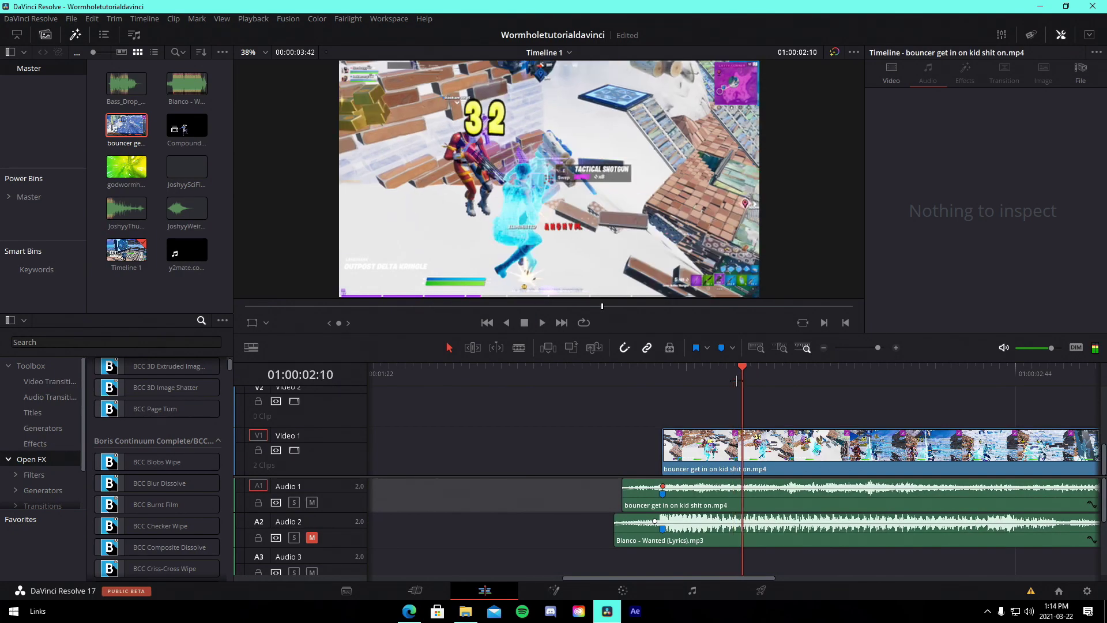
left_click(869, 347)
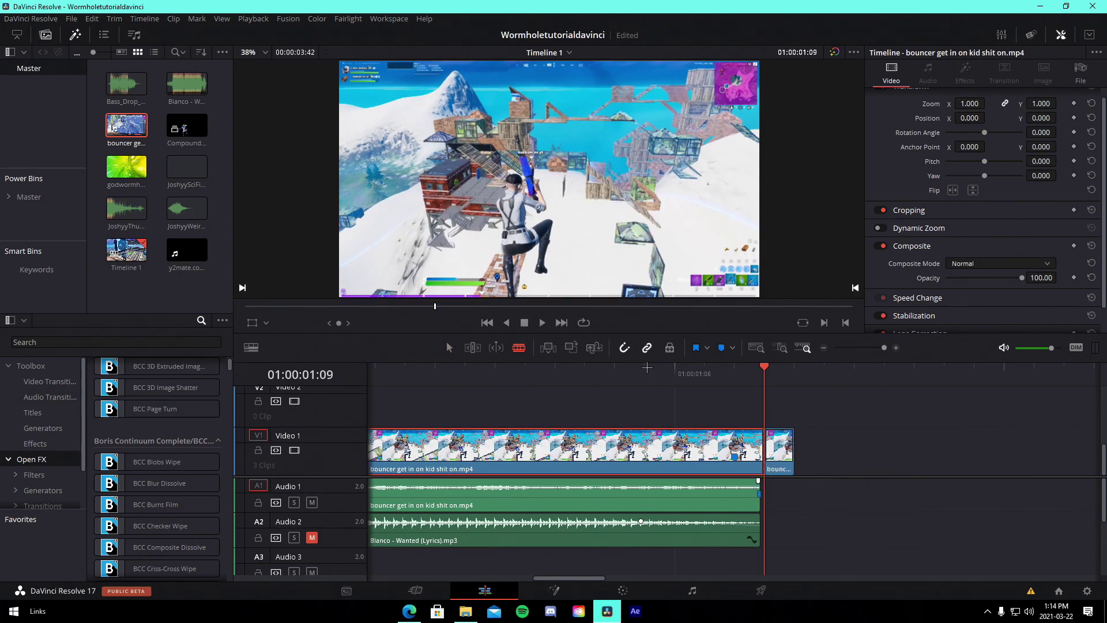
Step: Turn the short gameplay section after the 01:00:01:09 cut into a freeze frame using its retime controls
right_click(777, 438)
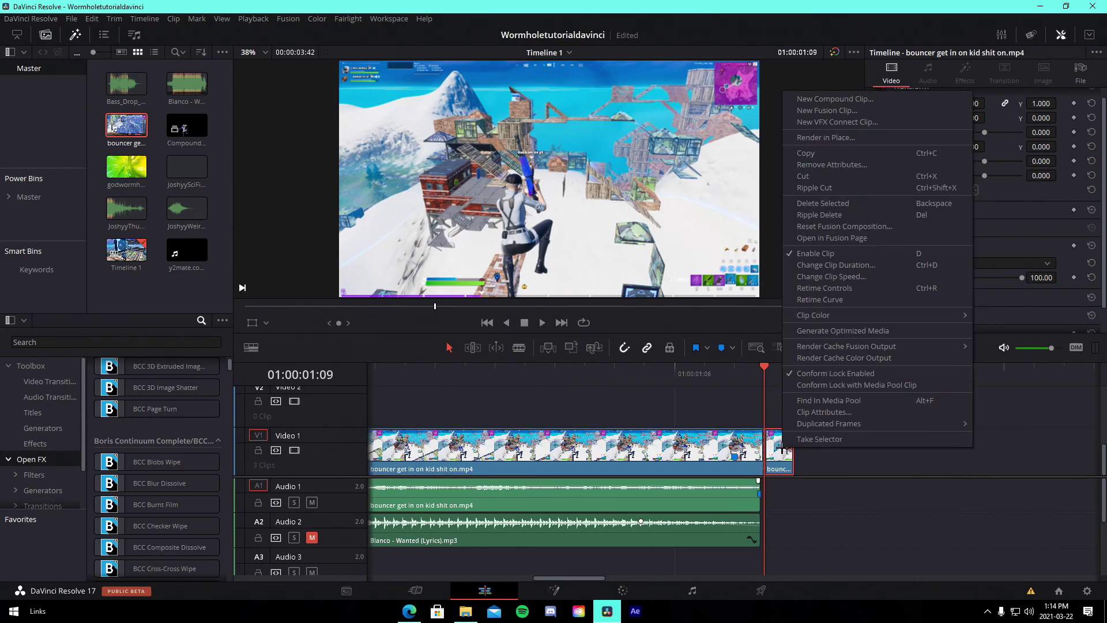
left_click(821, 288)
left_click(782, 468)
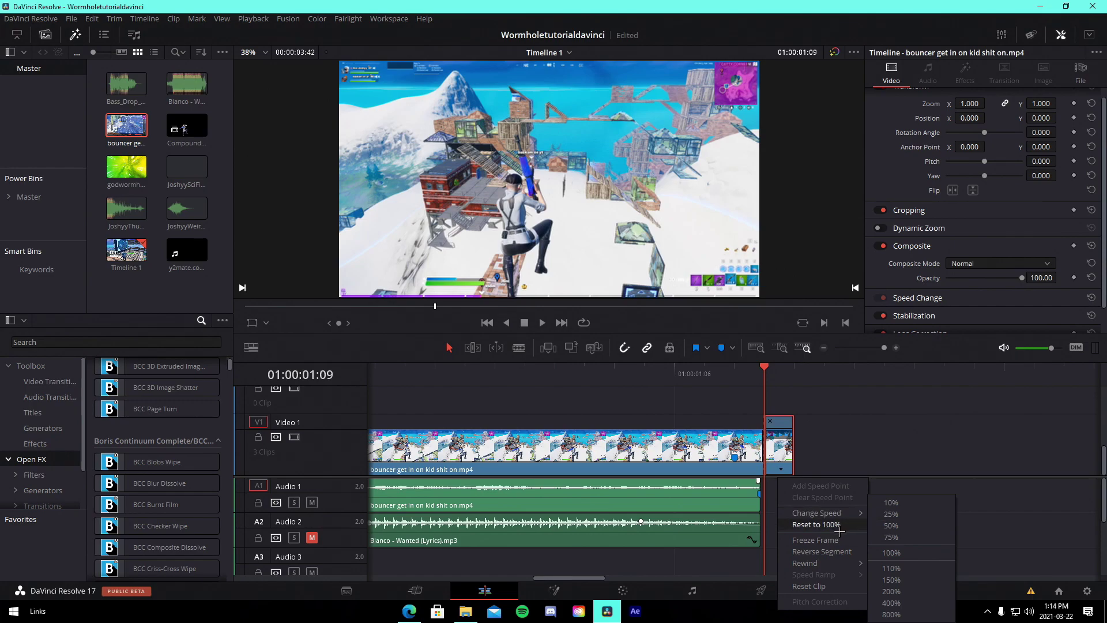
left_click(816, 540)
Step: Extend the frozen clip to fill the gap up to the last gameplay section at 01:00:02:00
left_click_drag(884, 347, 869, 346)
left_click_drag(619, 459, 527, 460)
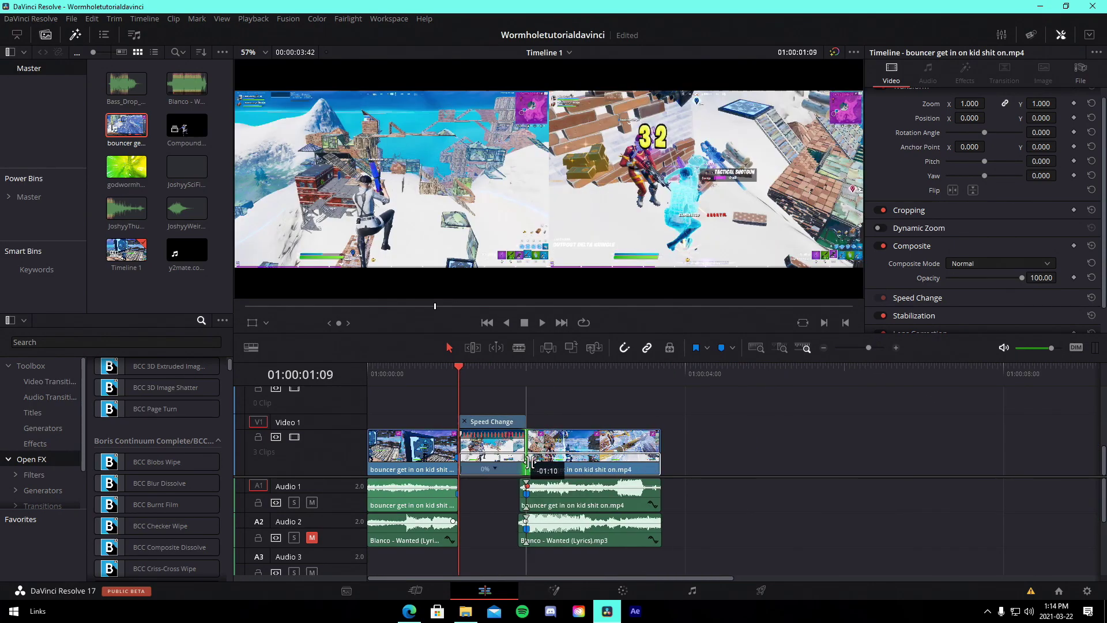
left_click_drag(868, 347, 872, 347)
left_click(839, 398)
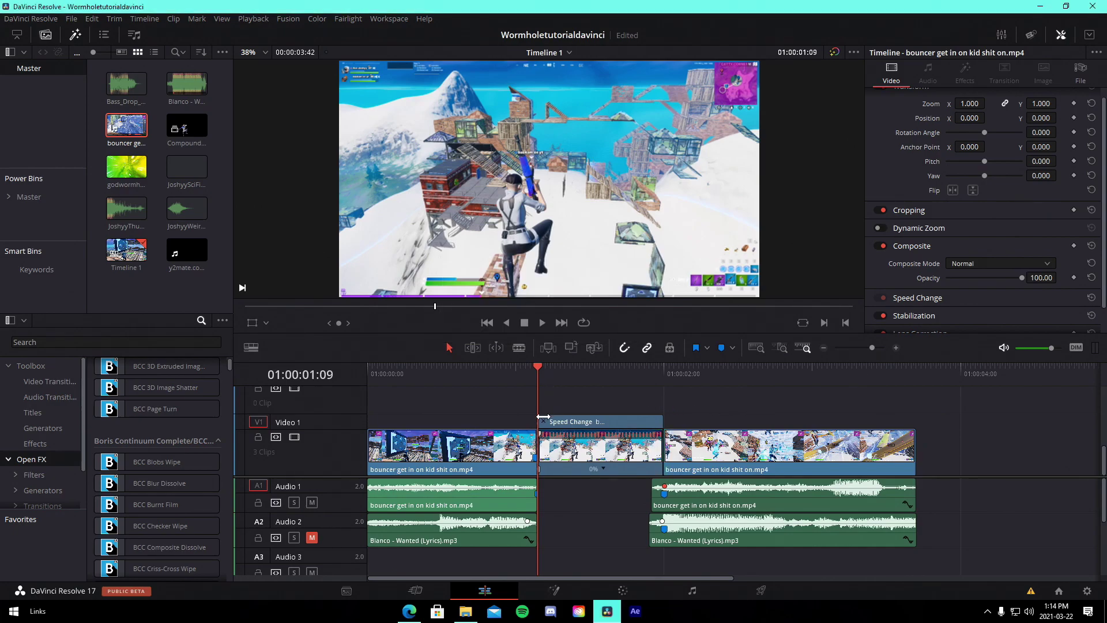
Step: On the Color page, start a curve window on the frozen clip, tracing the character's standing leg, waist and back
left_click(623, 590)
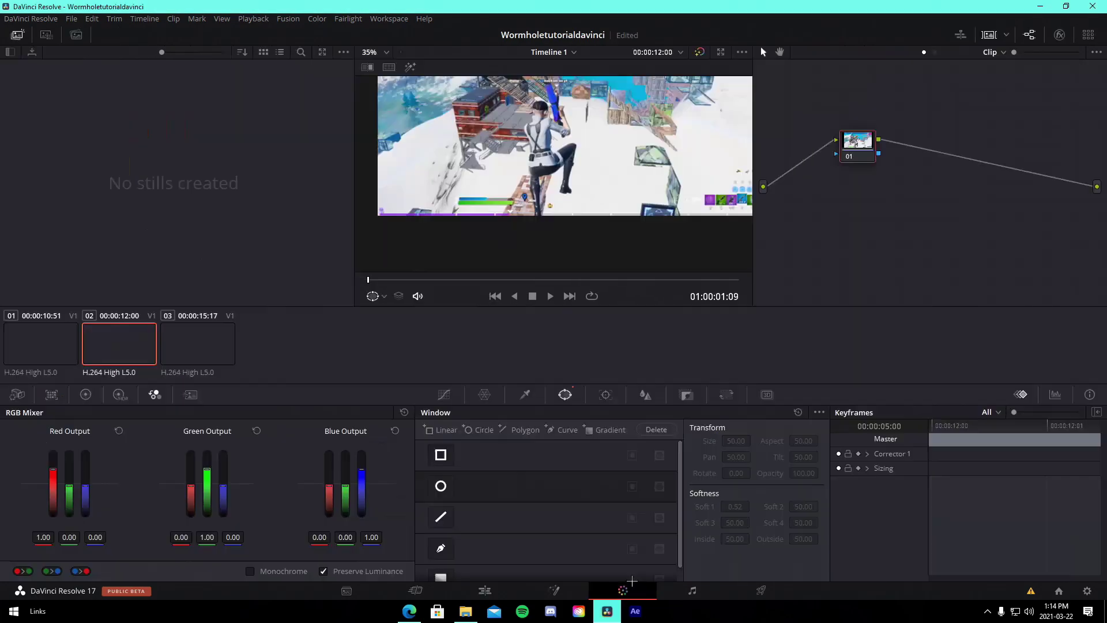
scroll(592, 215, "up", 4)
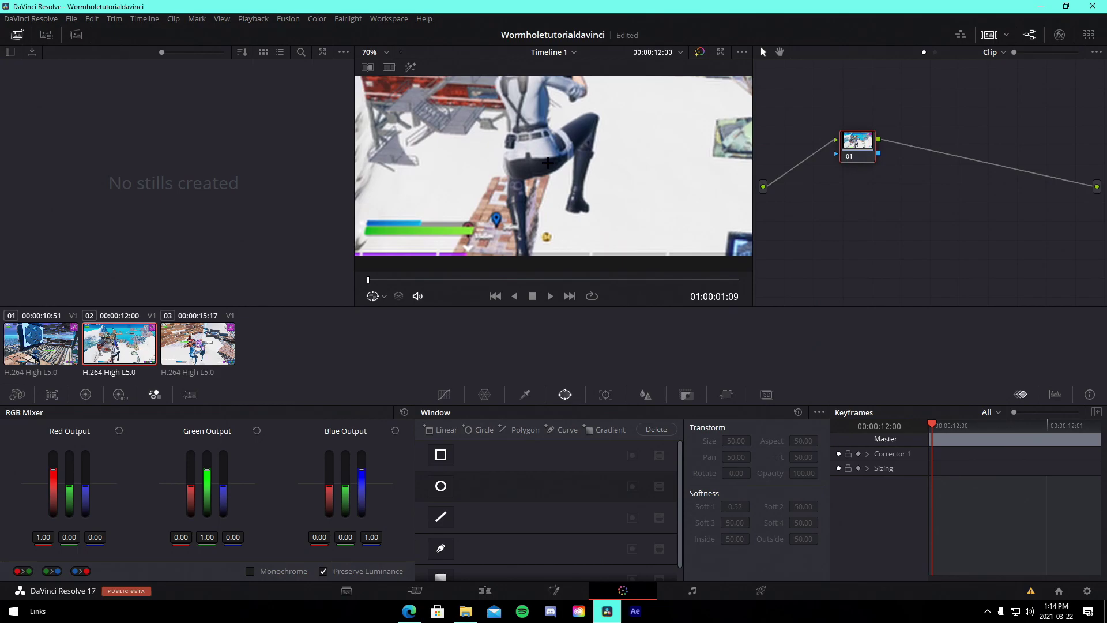
left_click(444, 548)
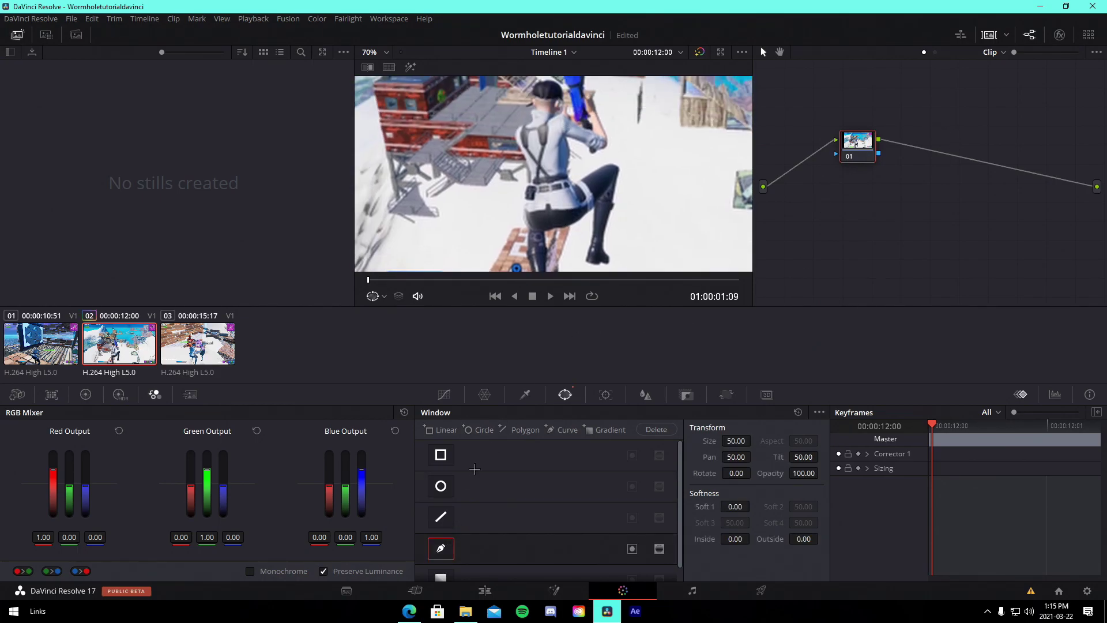
scroll(571, 251, "up", 1)
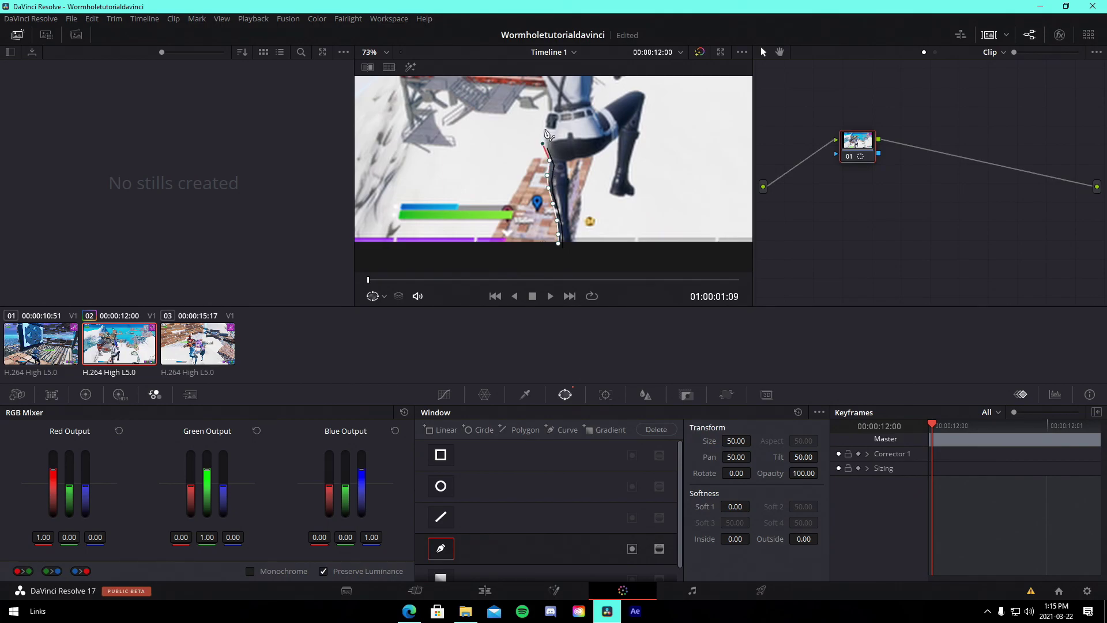
scroll(551, 118, "up", 6)
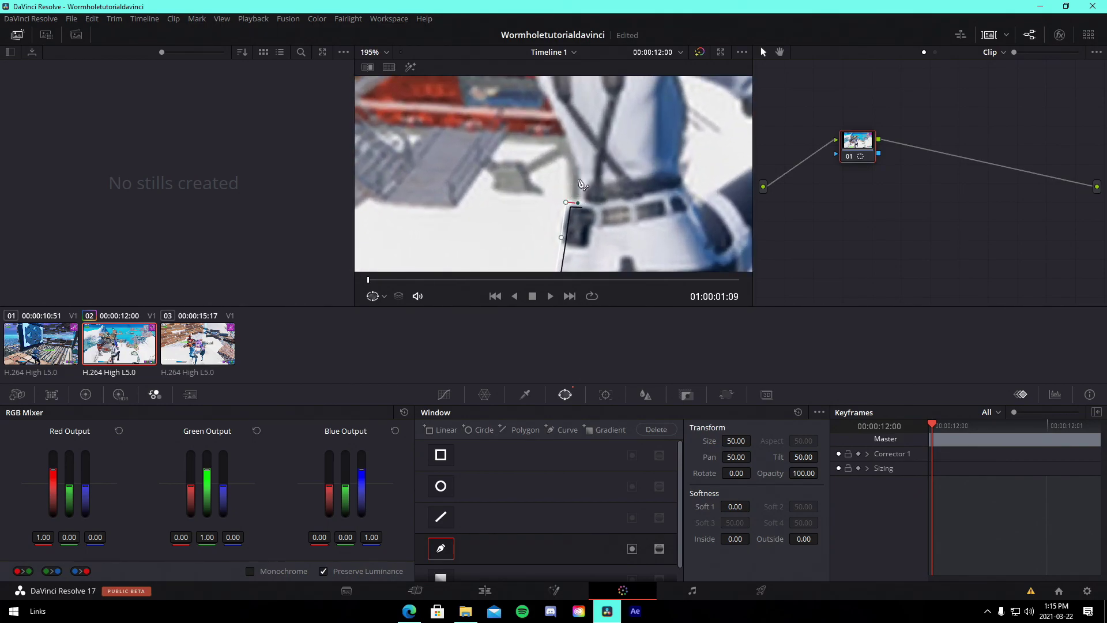
left_click(553, 114)
left_click_drag(565, 132, 589, 226)
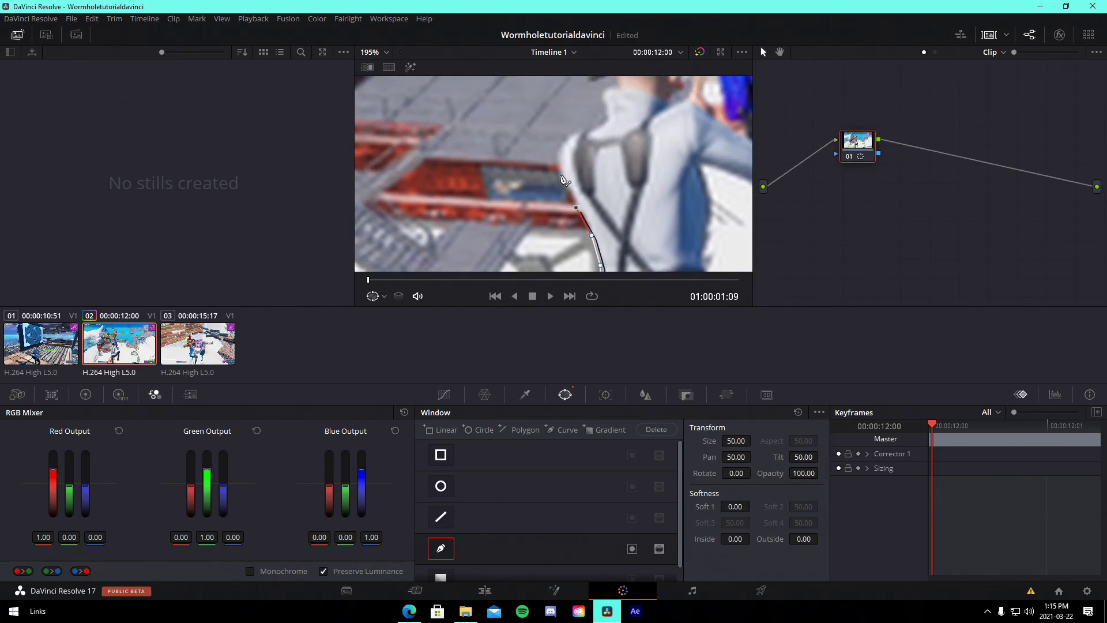
Step: Continue the curve mask around the character's shoulder, neck and head
left_click(561, 140)
left_click(581, 132)
left_click(596, 130)
left_click(602, 124)
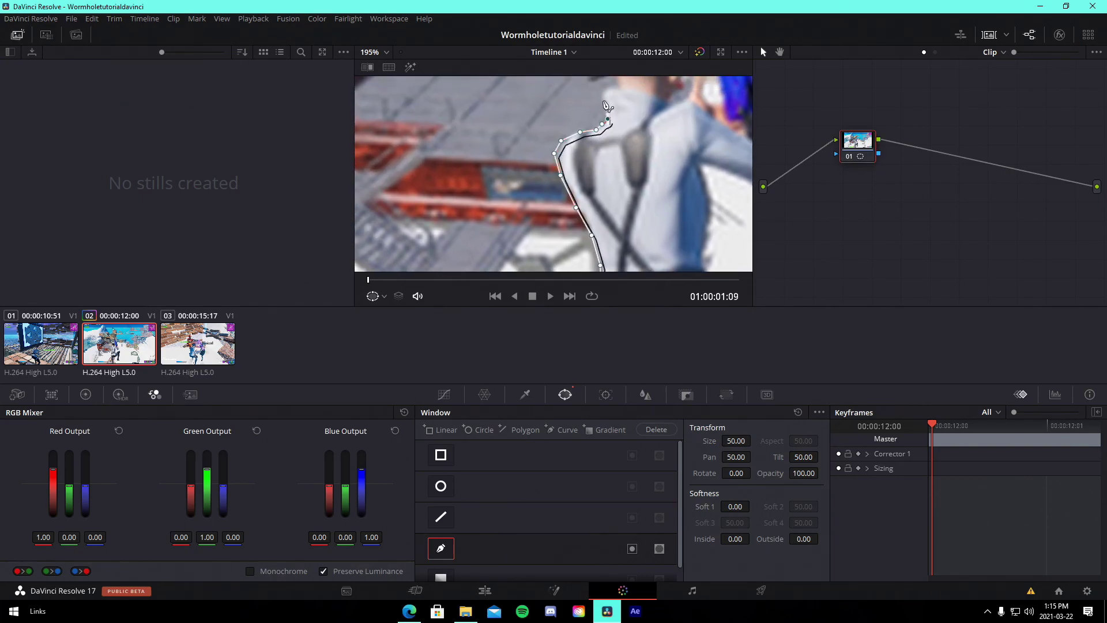
left_click(602, 99)
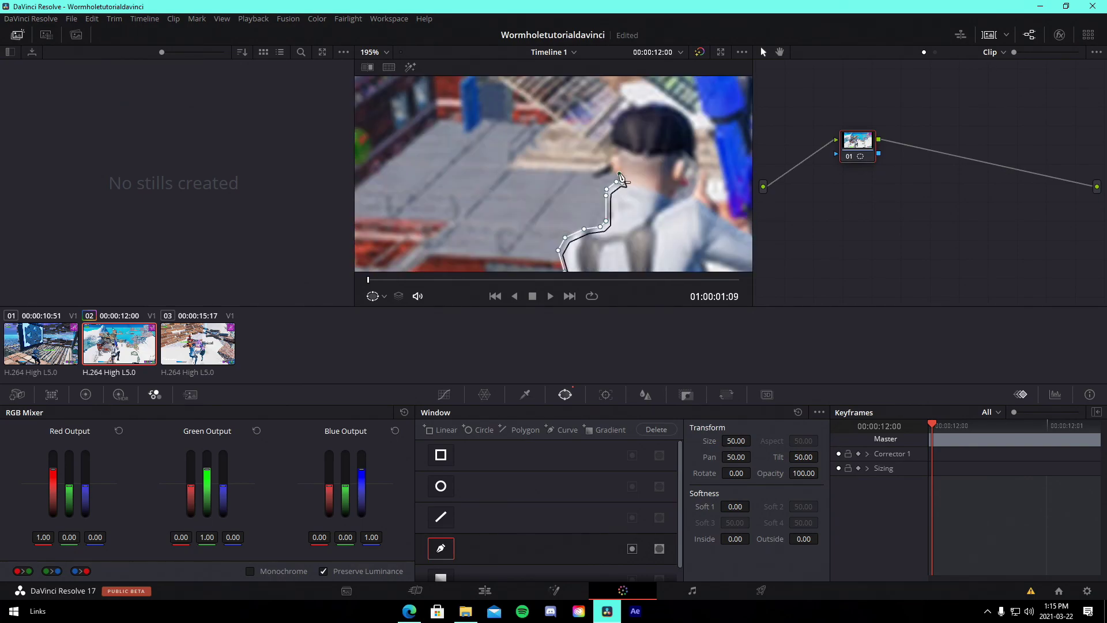
left_click(612, 165)
left_click(611, 151)
left_click(614, 134)
left_click(622, 114)
left_click(650, 108)
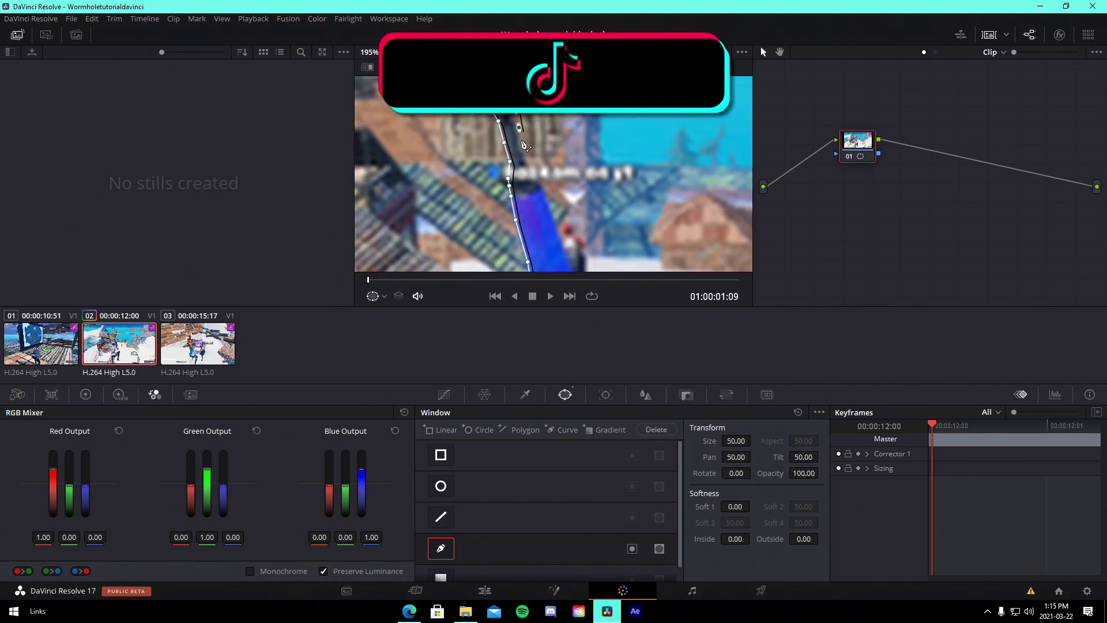
left_click(535, 151)
left_click(530, 177)
left_click(539, 208)
key("ctrl+z")
key("ctrl+z")
key("ctrl+z")
key("ctrl+z")
Step: Continue the curve mask along the gun and arm, and down the raised leg to the boot
left_click_drag(490, 98, 490, 168)
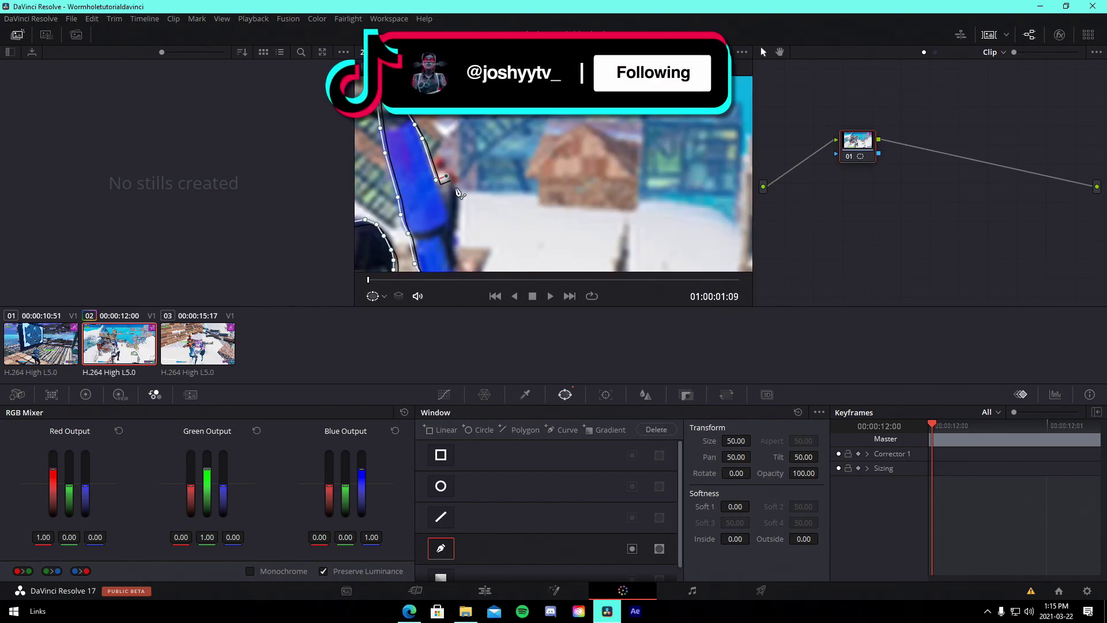
left_click(452, 126)
left_click(462, 133)
left_click(471, 130)
left_click(474, 142)
left_click(479, 161)
left_click(484, 177)
left_click(489, 189)
left_click(594, 223)
left_click(581, 168)
left_click(592, 175)
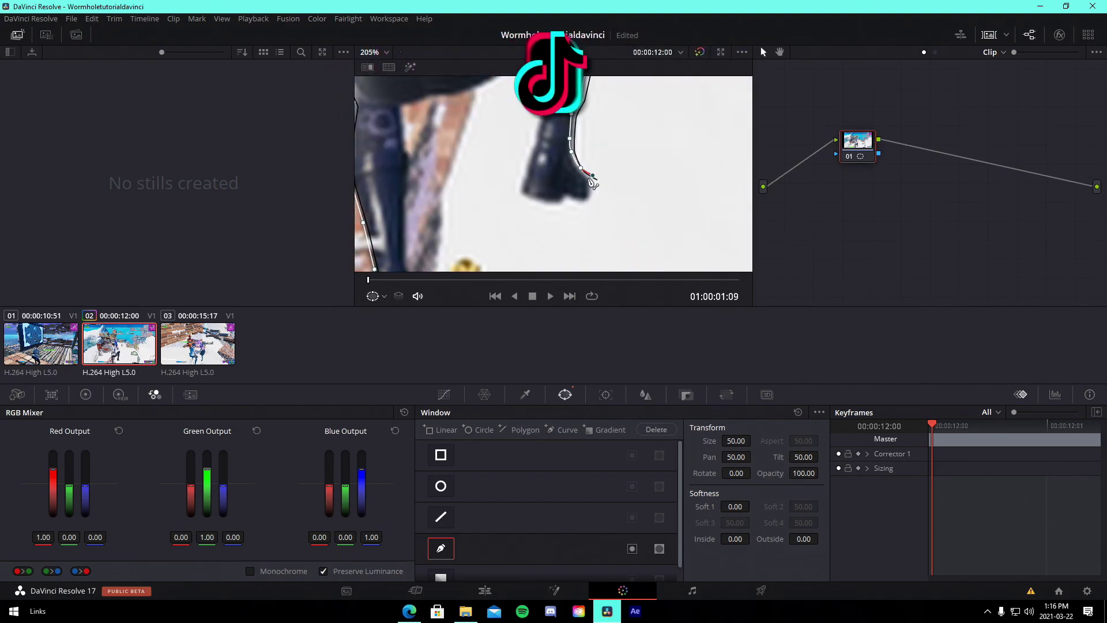
Step: Trace the boot and the inner edges of both legs, and close the mask outline at its starting point
left_click(590, 199)
left_click(545, 86)
left_click(525, 98)
left_click(497, 125)
left_click(465, 139)
left_click(427, 145)
left_click(425, 104)
left_click(426, 151)
left_click(628, 230)
Step: Add an alpha output to the node graph and connect the masked node's alpha to it to cut out the character
scroll(637, 124, "down", 5)
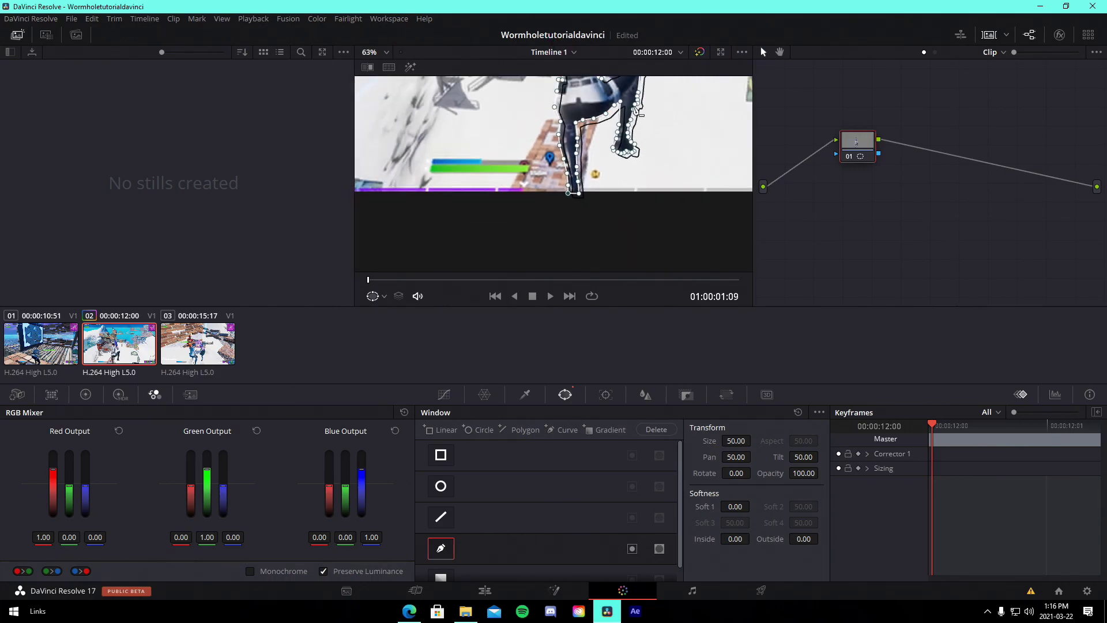
left_click_drag(637, 141, 593, 243)
scroll(591, 168, "up", 5)
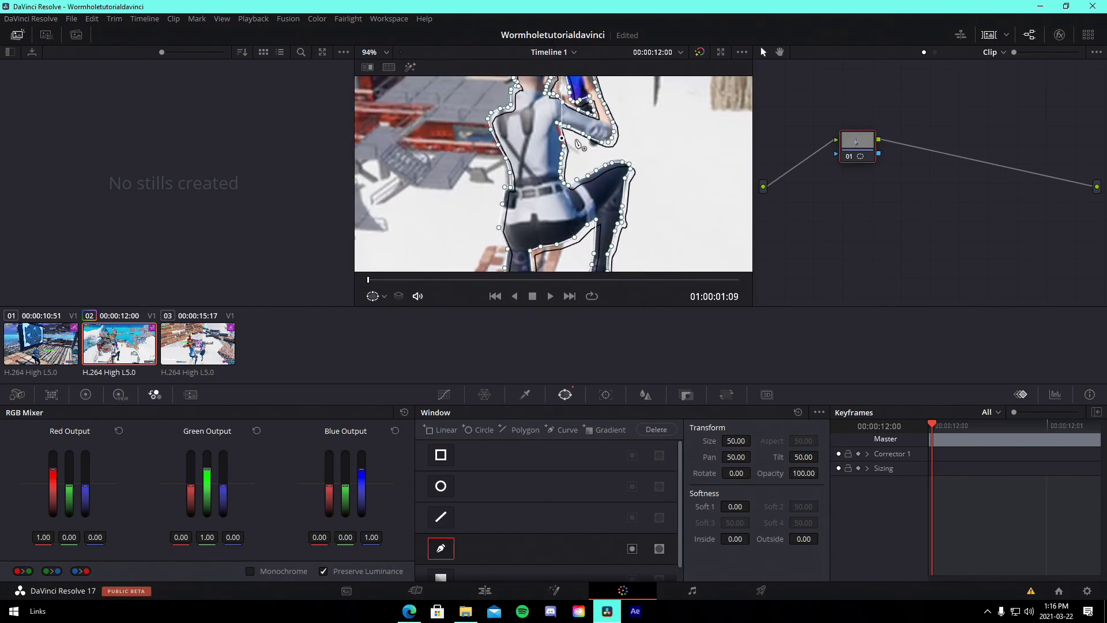
left_click_drag(558, 161, 601, 216)
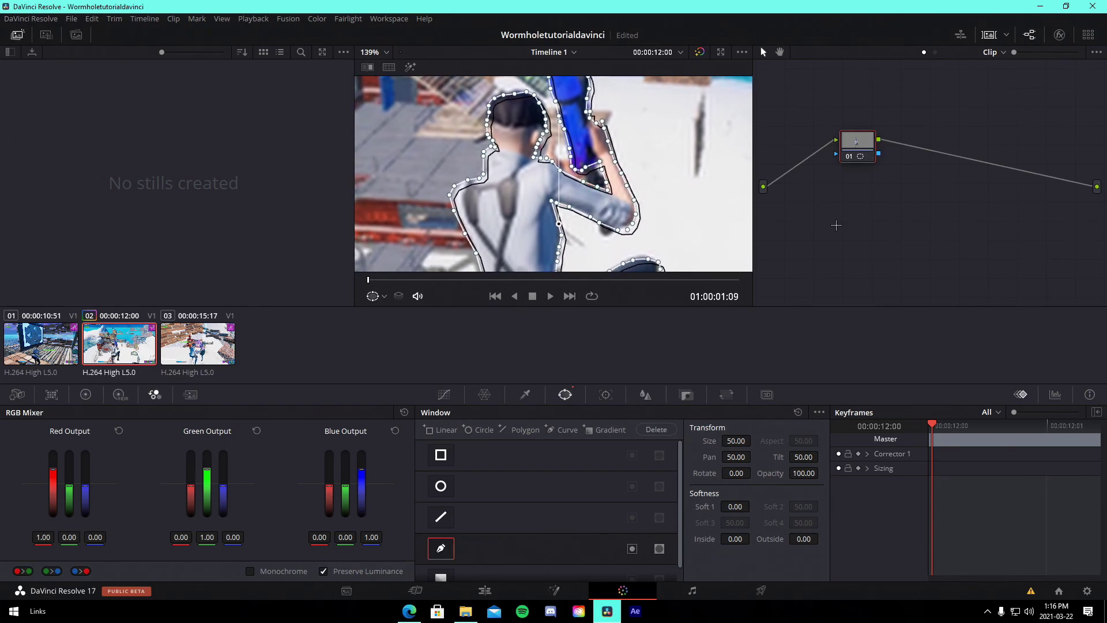
right_click(918, 224)
left_click(963, 270)
left_click_drag(879, 153, 1098, 209)
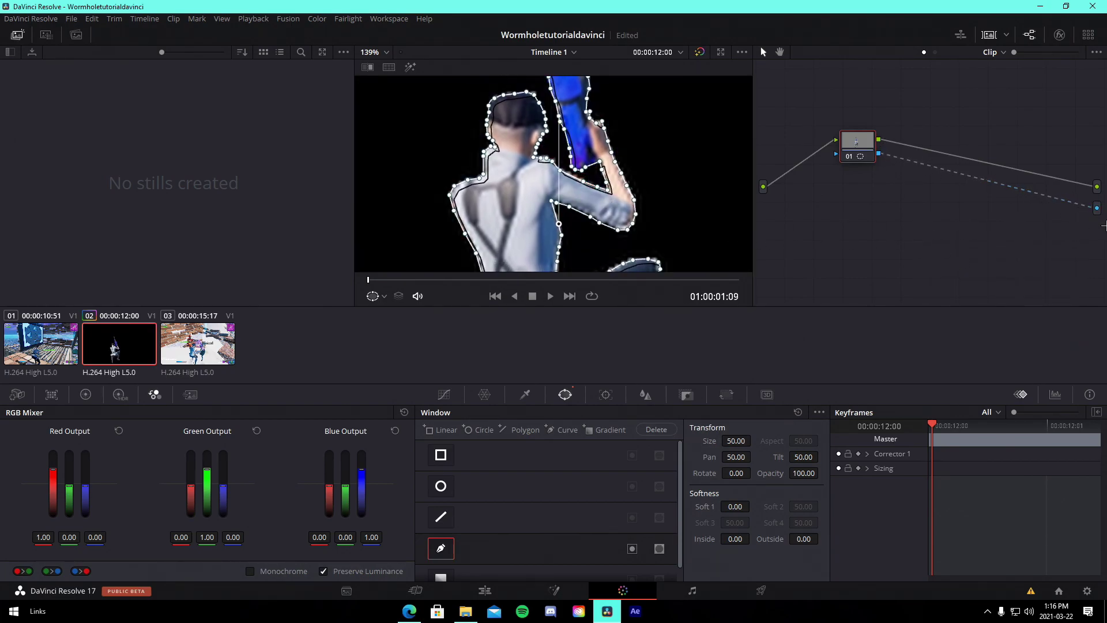
Step: Play back the frozen character cutout on the Edit page timeline and return the playhead to 01:00:01:09
scroll(711, 212, "down", 5)
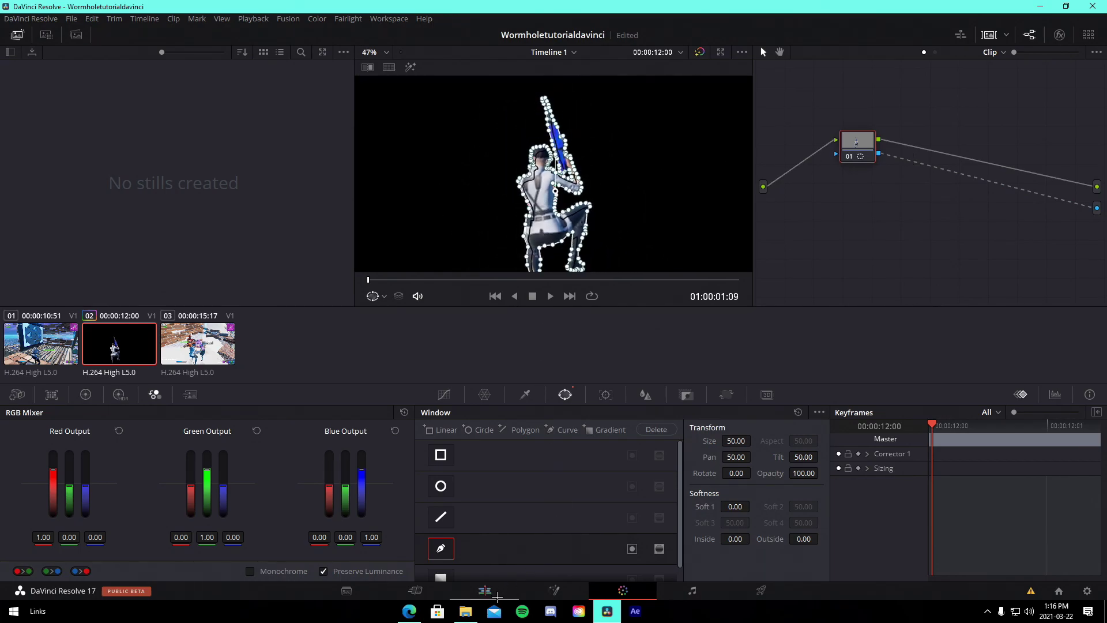
left_click(496, 594)
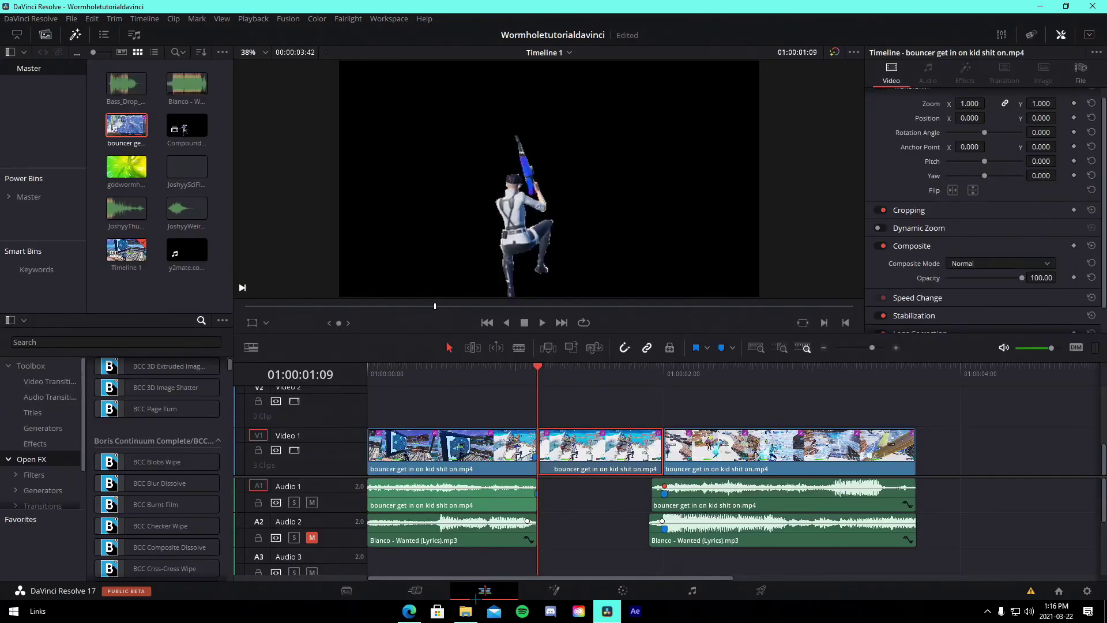
left_click(554, 390)
key("space")
key("space")
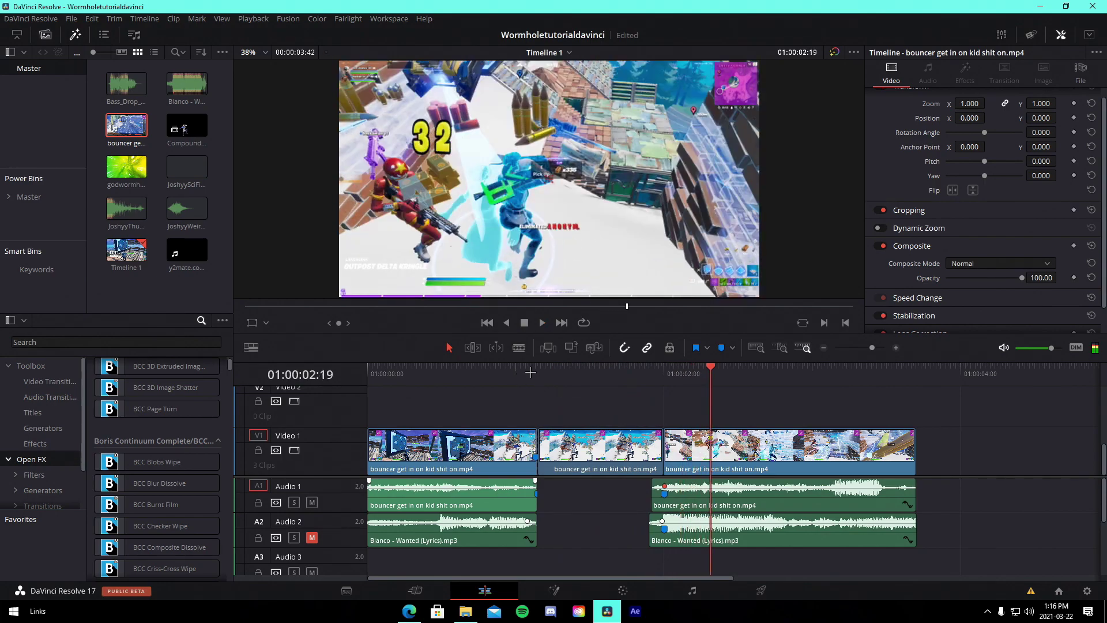
left_click(531, 373)
left_click_drag(542, 363, 544, 373)
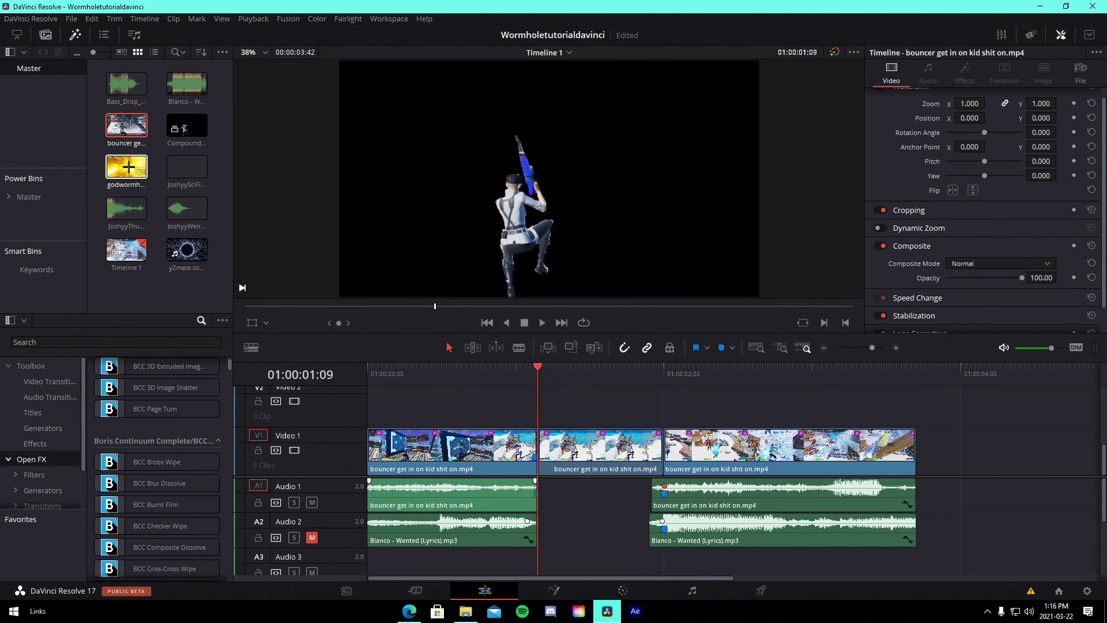
Step: Add godwormhole.mp4 to Video 2 right after the gameplay's end, previewing the Stargate clip from the media pool as an alternative
left_click_drag(127, 167, 971, 461)
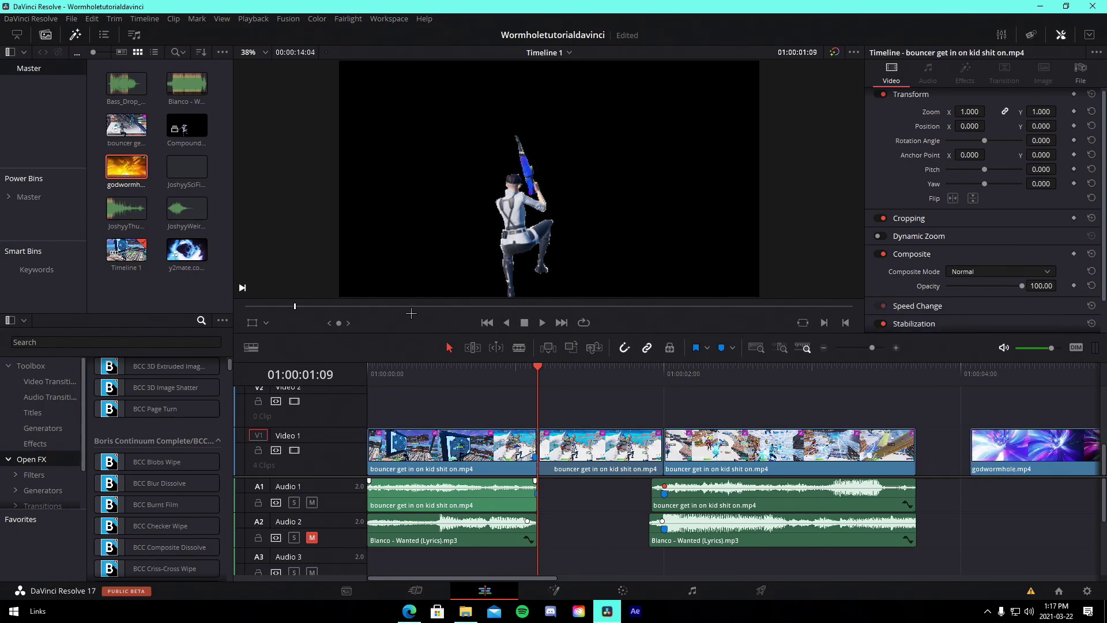
left_click(184, 252)
left_click_drag(503, 306, 379, 327)
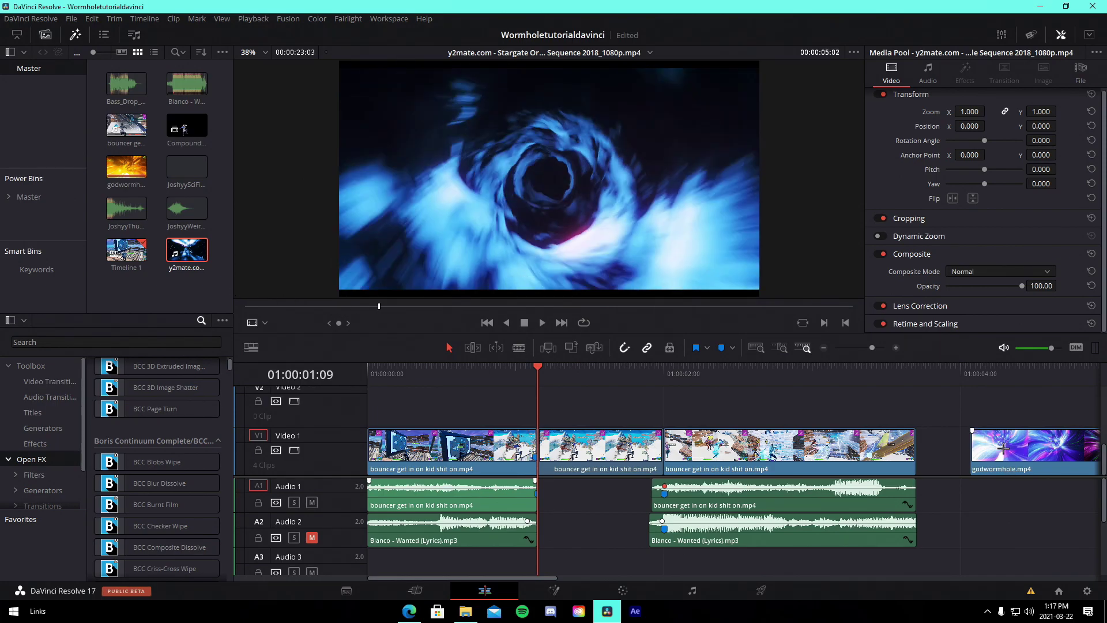
left_click_drag(1003, 449, 951, 404)
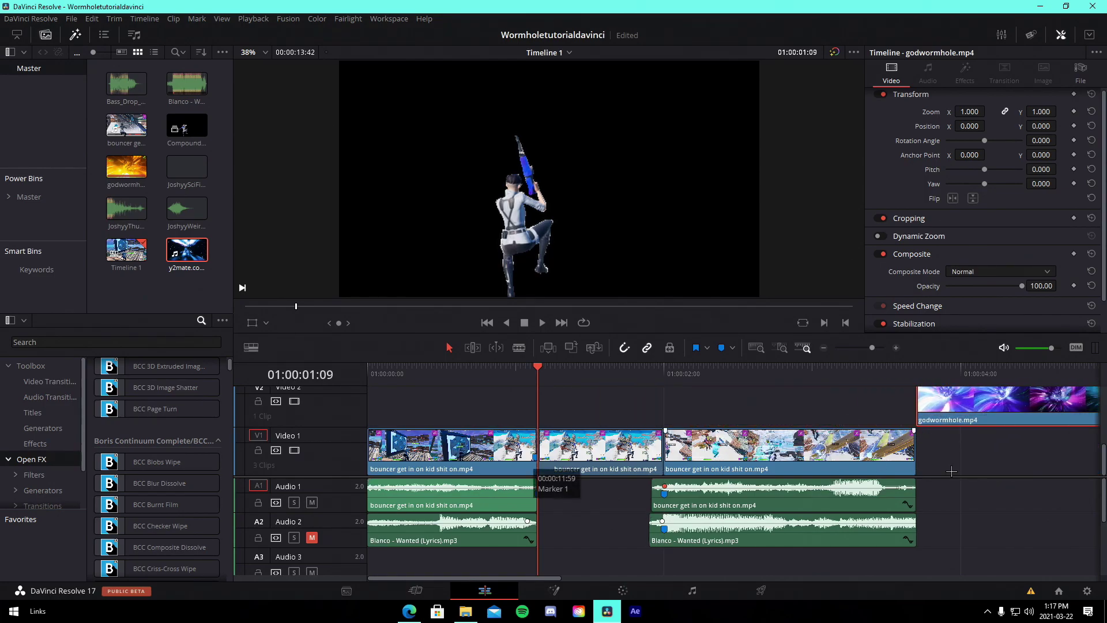
Step: Stack the frozen cutout above godwormhole.mp4 on Video 2, starting the wormhole at 01:00:01:09 and keeping the last gameplay clip on Video 1
left_click_drag(963, 460, 447, 392)
scroll(453, 457, "up", 2)
scroll(450, 410, "up", 2)
scroll(634, 427, "down", 3)
left_click_drag(931, 432, 554, 432)
scroll(695, 412, "up", 4)
scroll(699, 407, "down", 1)
left_click_drag(699, 407, 698, 479)
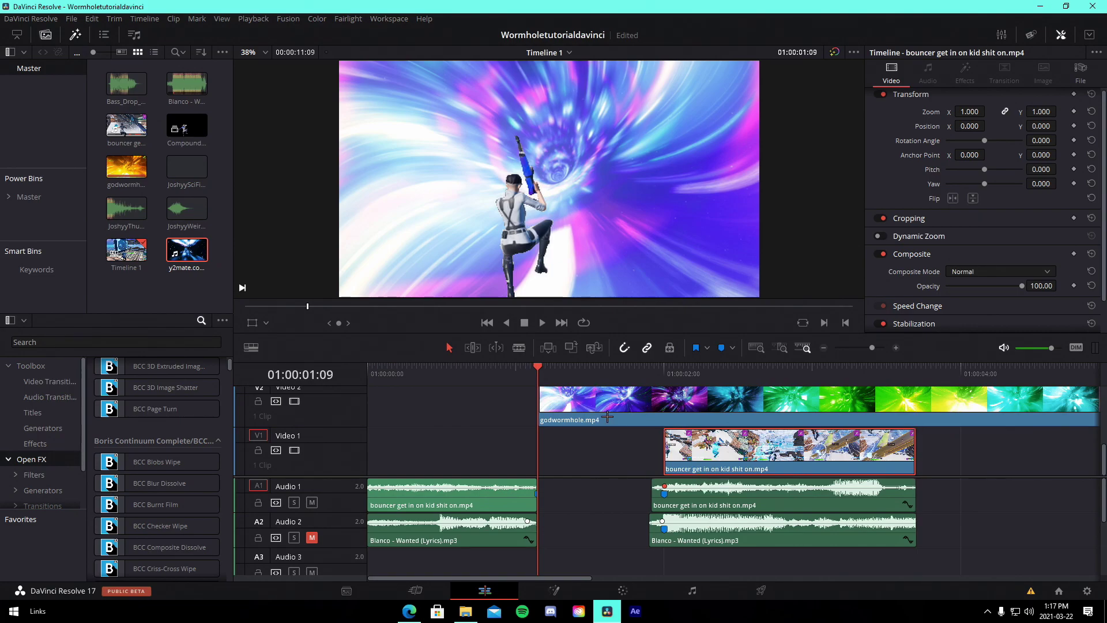
Step: Split godwormhole.mp4 where the last gameplay clip starts at 01:00:02:00, delete the remainder, and save the project
scroll(572, 433, "up", 1)
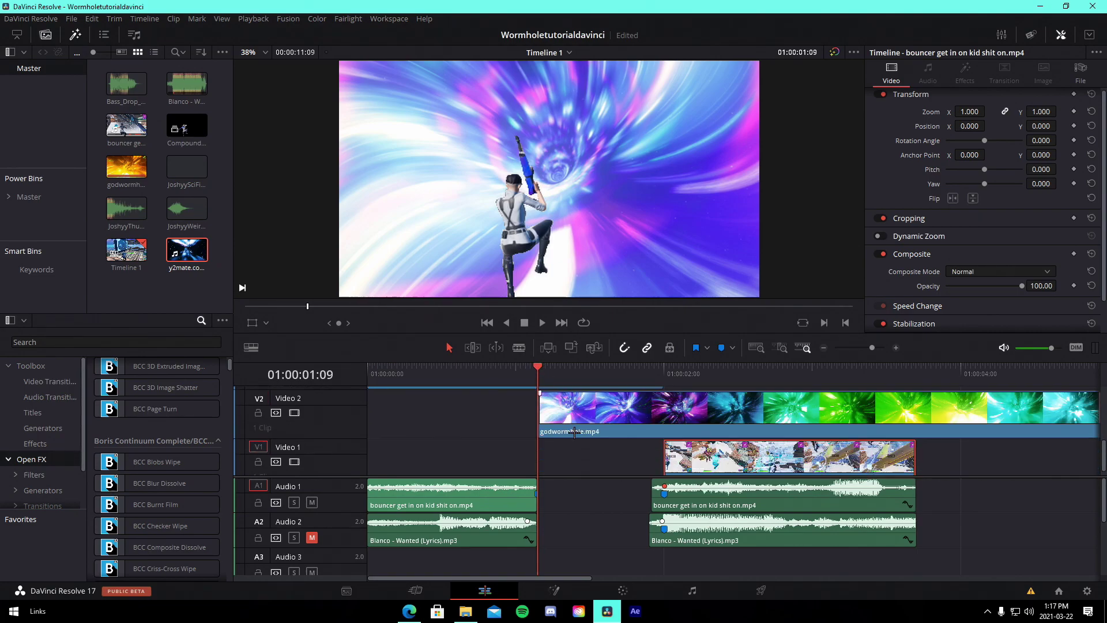
left_click(523, 348)
left_click(664, 409)
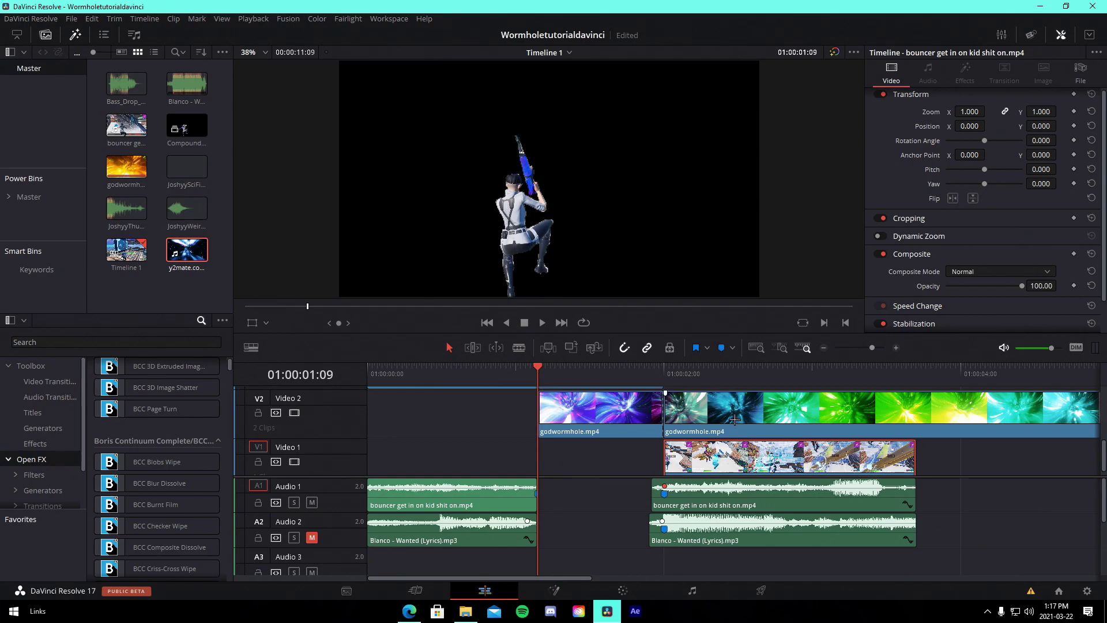
left_click(735, 419)
key("Delete")
key("ctrl+s")
Step: Play back the wormhole section from 01:00:01:09 into the last gameplay clip
key("space")
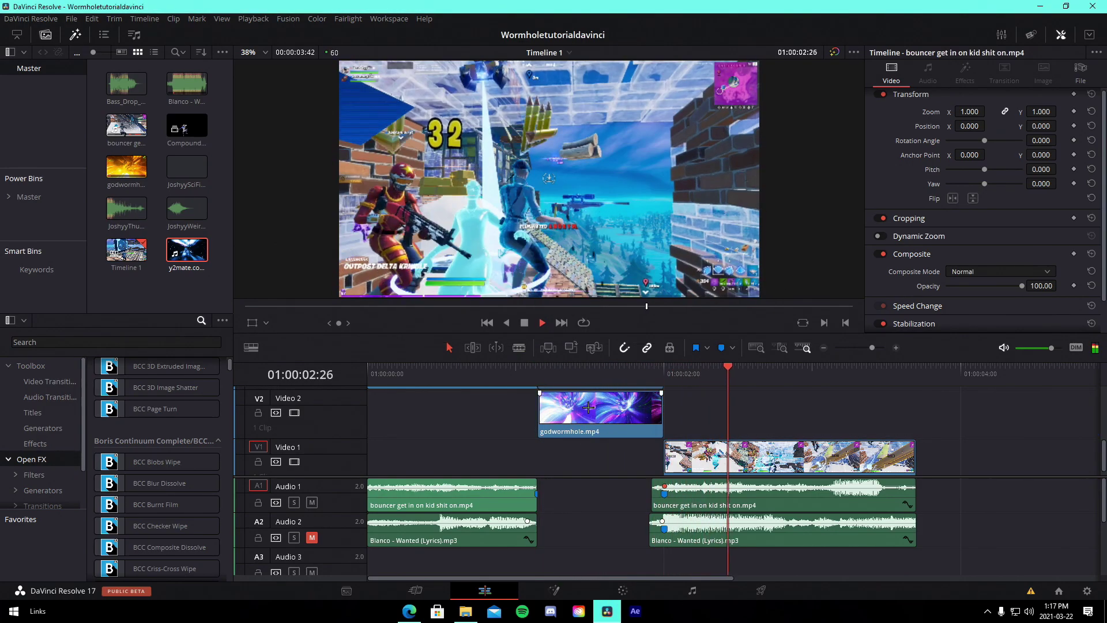
left_click(538, 369)
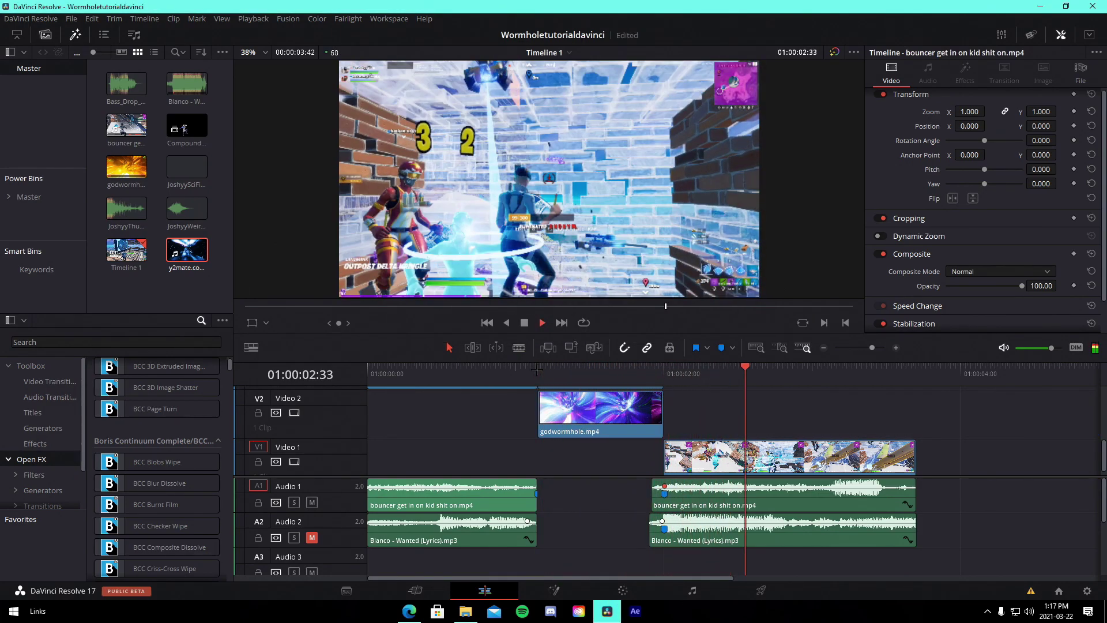
left_click(538, 369)
key("space")
Step: Set the last gameplay clip's speed to 50% with its retime controls
left_click(665, 377)
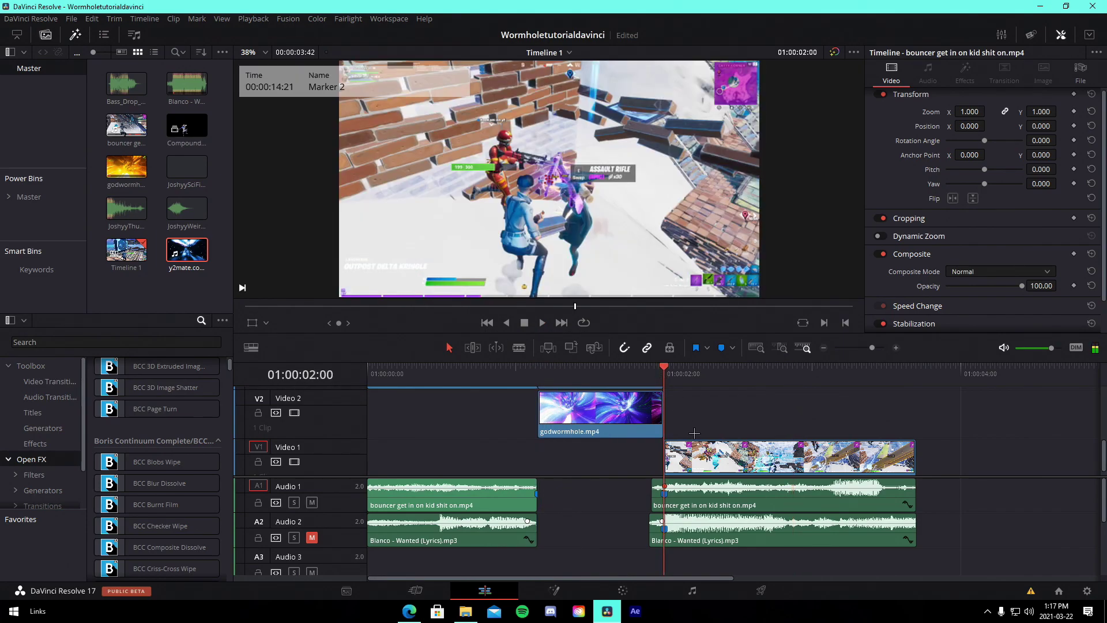
right_click(703, 455)
left_click(742, 293)
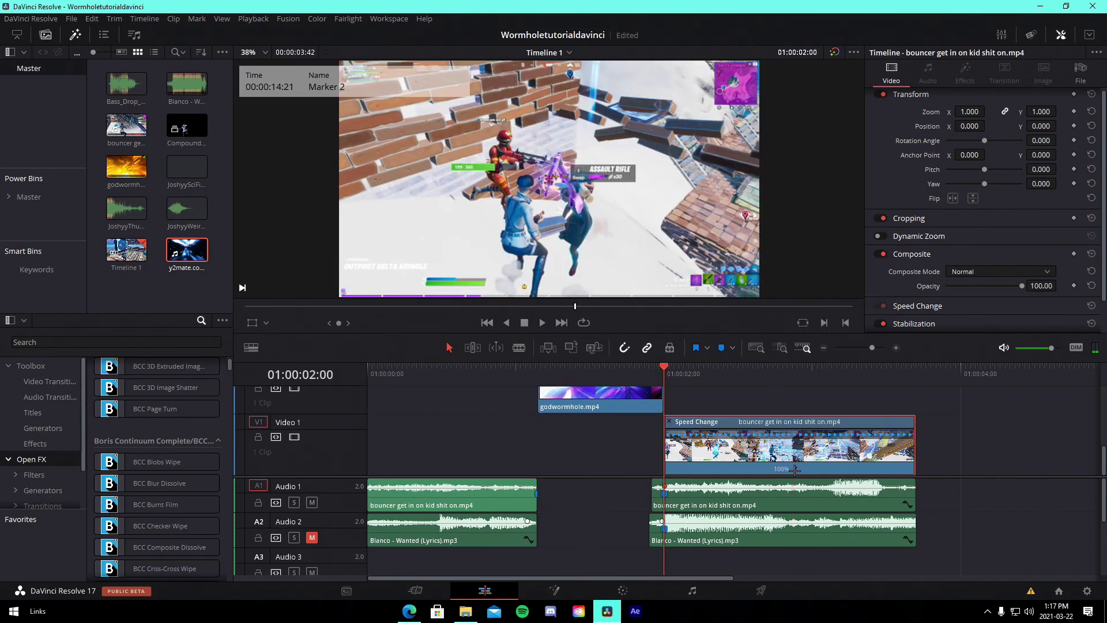
left_click(795, 470)
mouse_move(819, 513)
left_click(900, 525)
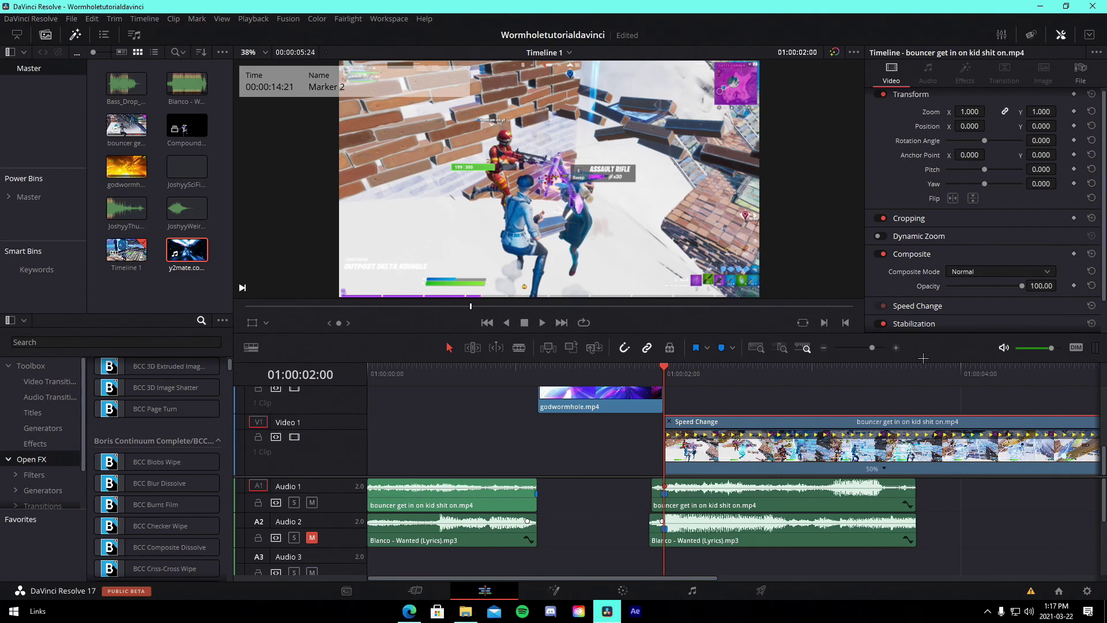
left_click_drag(873, 348, 870, 348)
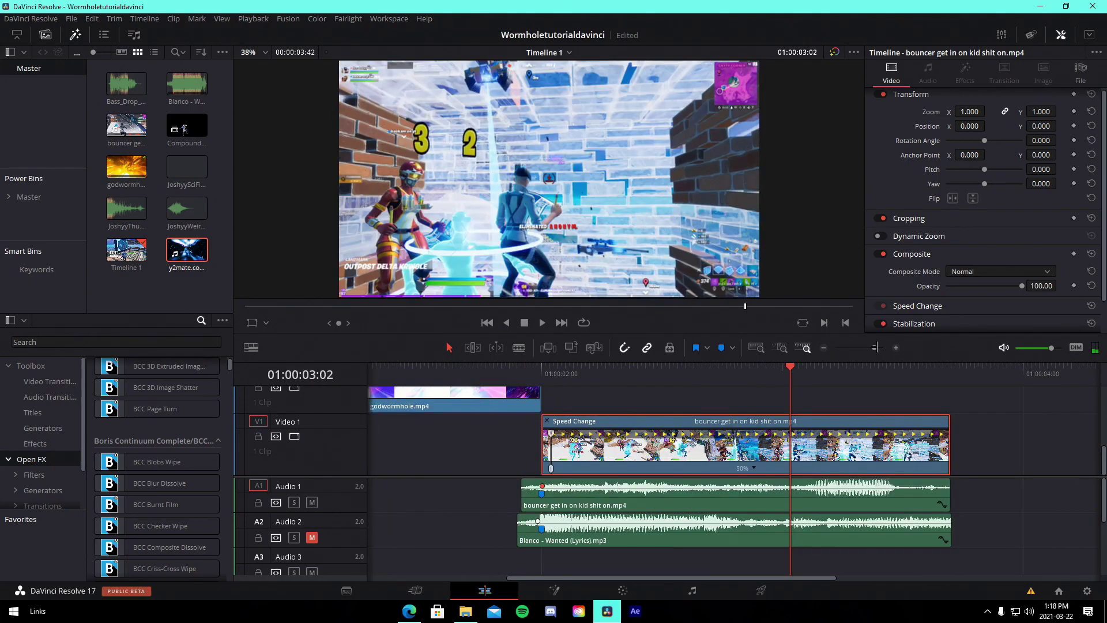
Step: Add an Adjustment Clip on Video 4 above the cut where the wormhole begins at 01:00:01:09
left_click_drag(874, 348, 869, 347)
left_click(968, 432)
left_click(473, 421)
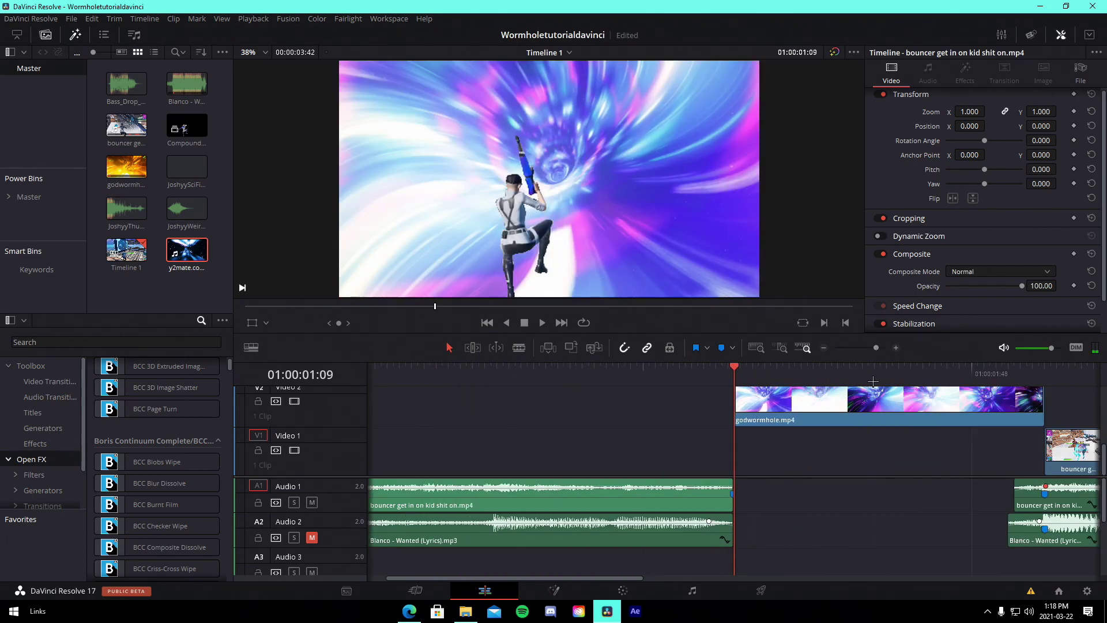
left_click(36, 443)
left_click_drag(157, 388, 675, 398)
Step: Split the adjustment clip at 01:00:01:14, delete the remainder, and center the short piece over the cut at 01:00:01:09
left_click(766, 370)
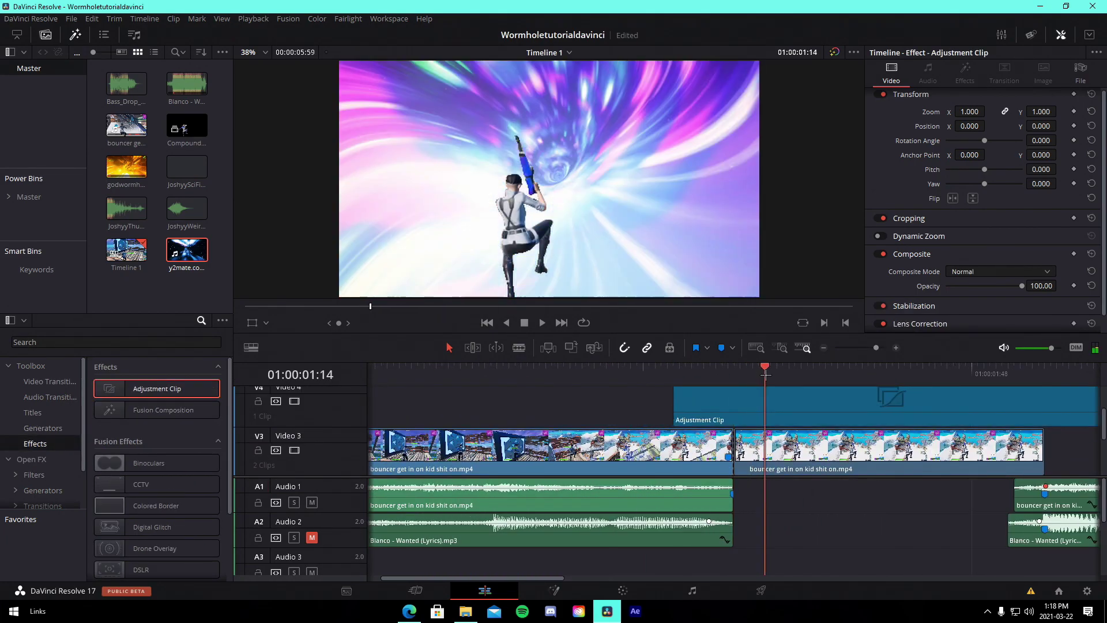
key("ctrl+b")
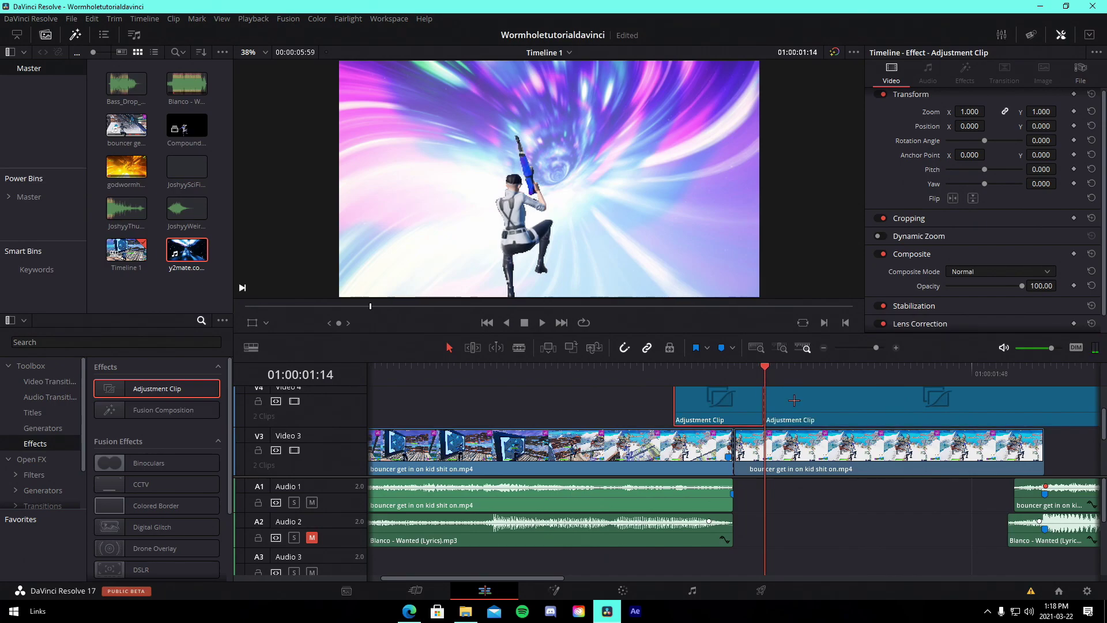
left_click(795, 400)
key("Delete")
left_click(736, 369)
left_click_drag(739, 400, 757, 401)
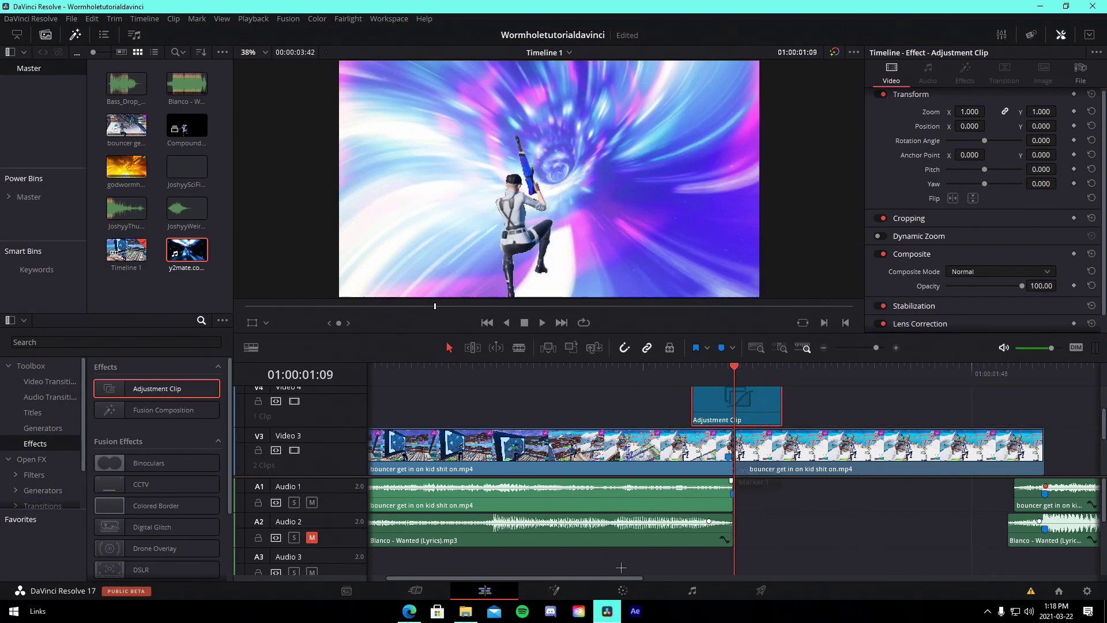
Step: Add TransforWormhole.setting from the Wormhole folder to the adjustment clip's Fusion composition and connect its nodes between MediaIn1 and MediaOut1
left_click(465, 612)
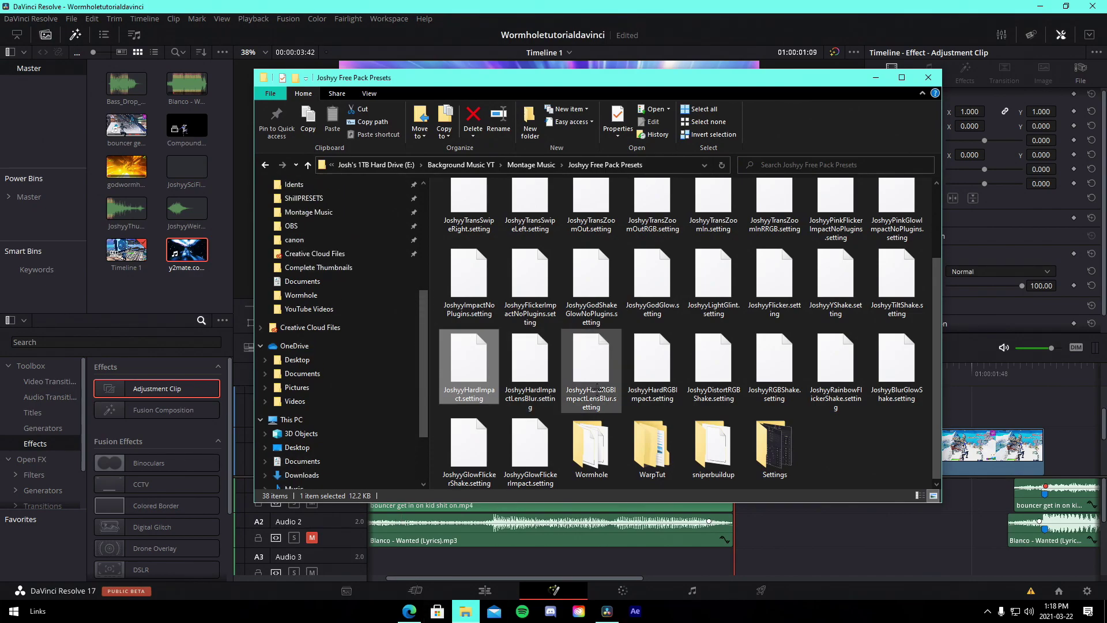
double_click(591, 447)
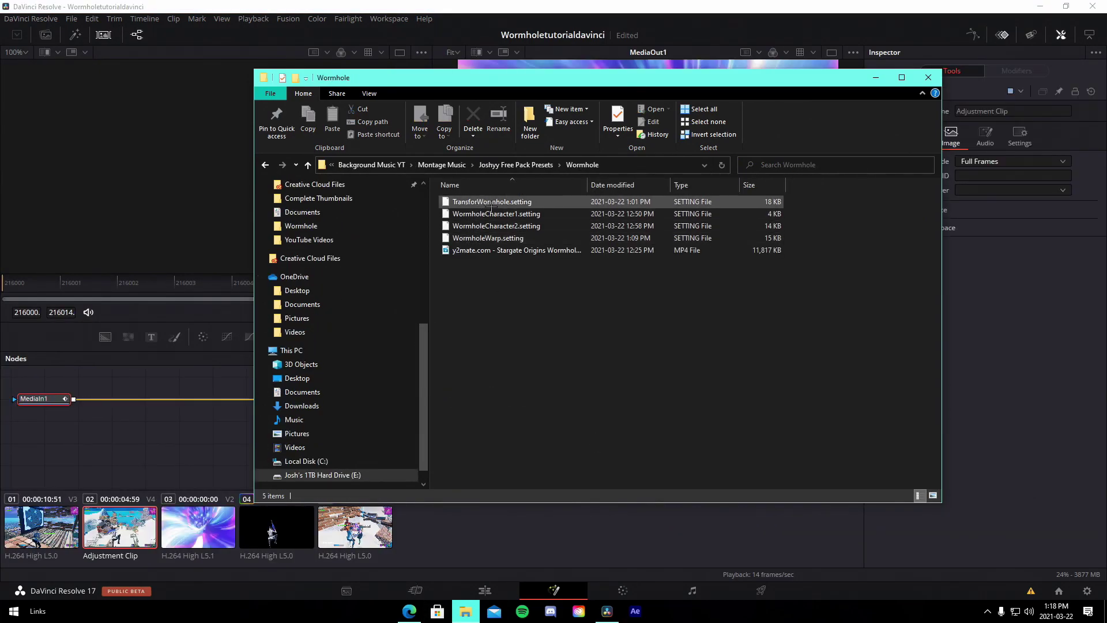
left_click_drag(511, 201, 205, 441)
left_click_drag(278, 413, 284, 420)
left_click_drag(196, 440, 211, 421)
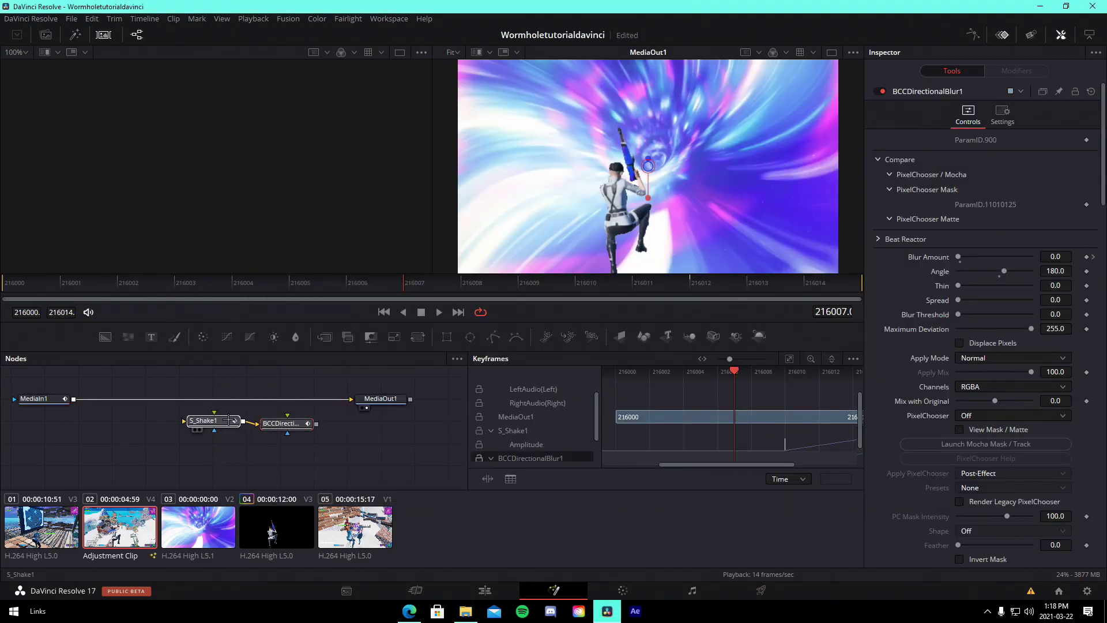
left_click_drag(330, 400, 188, 421)
left_click_drag(317, 424, 352, 399)
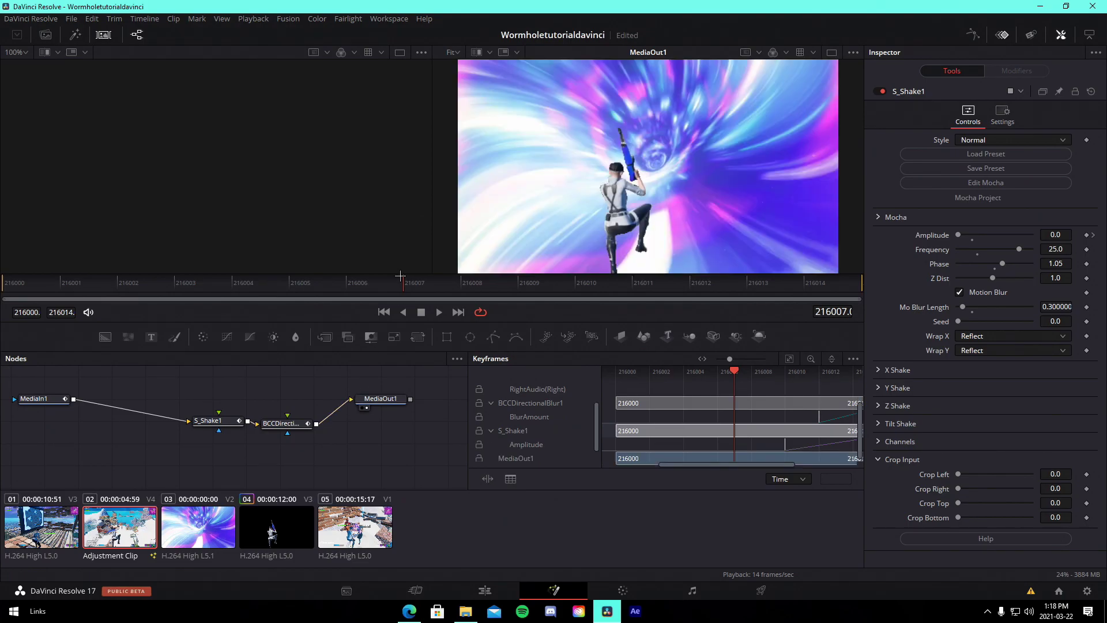
Step: Remove the preset's existing Amplitude keyframes from S_Shake1
left_click_drag(400, 276, 399, 282)
left_click_drag(397, 288, 324, 289)
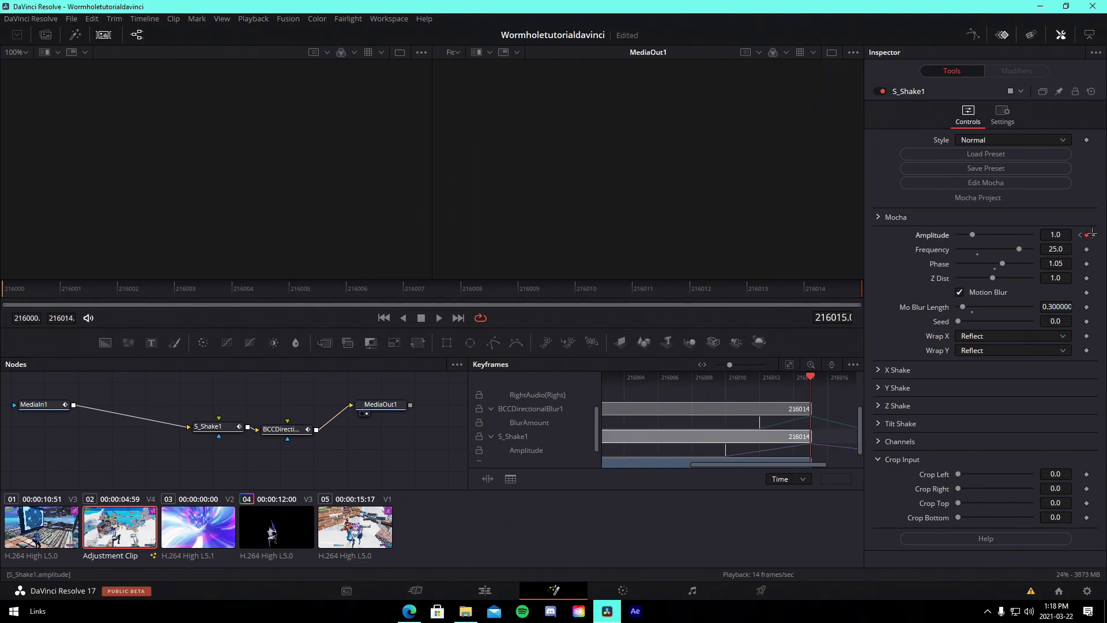
left_click(1087, 235)
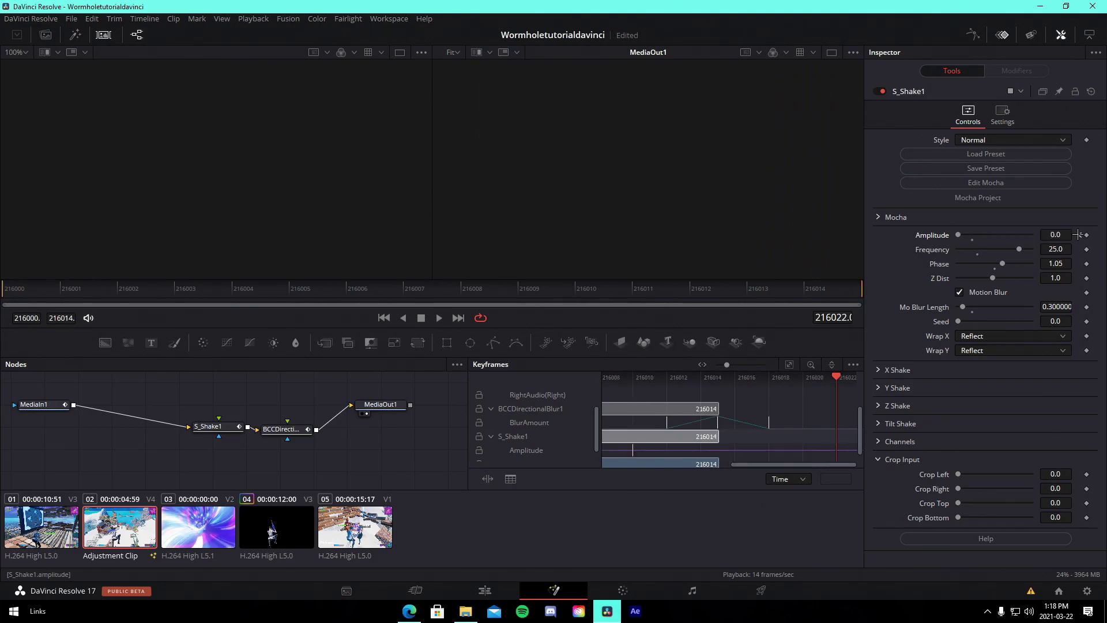
left_click(1079, 235)
left_click(1088, 235)
Step: Set S_Shake1's Amplitude to 1.0 at frame 216007 and keyframe it
mouse_move(437, 289)
left_mouse_down()
mouse_move(337, 288)
mouse_move(420, 299)
left_mouse_up()
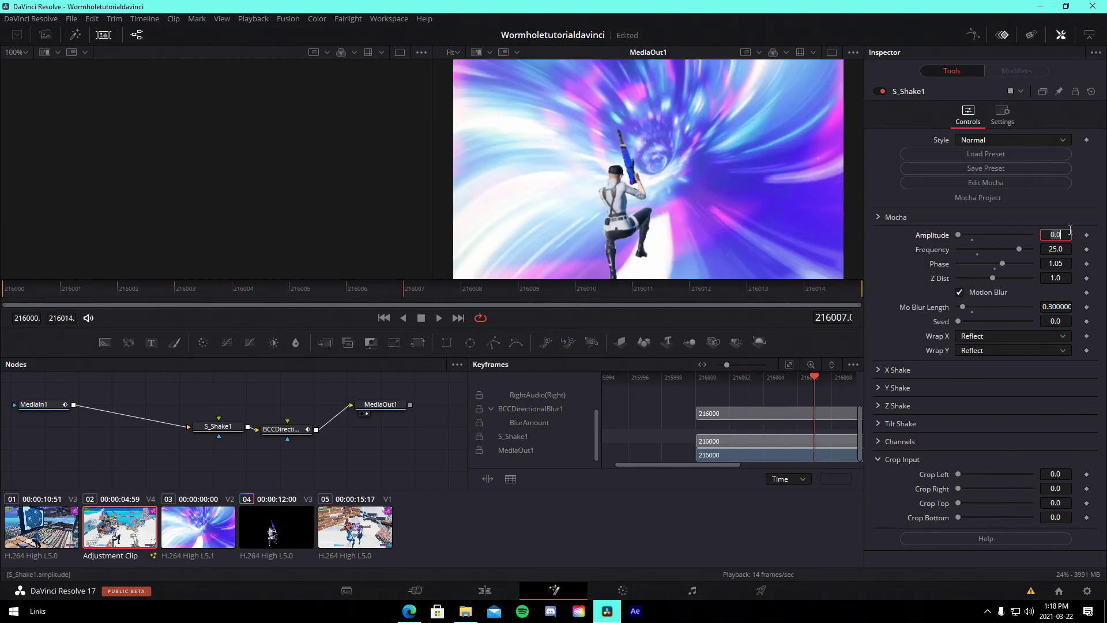
key("Tab")
left_click(1087, 235)
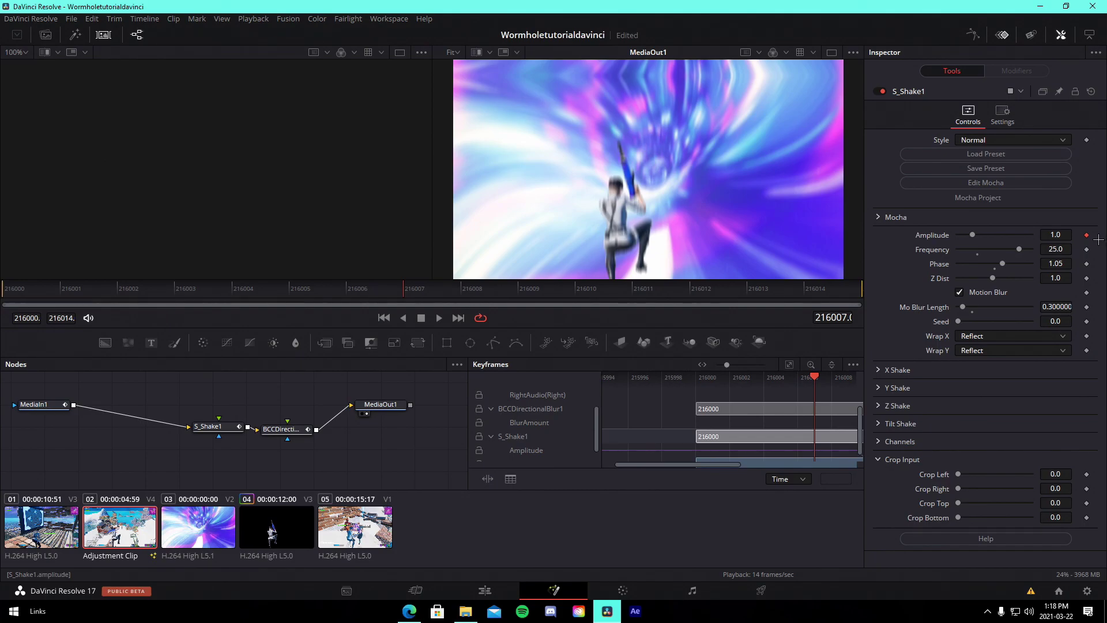
Step: Keyframe S_Shake1's Amplitude to 0 five frames earlier, at frame 216002
key("Left")
key("Left")
key("Left")
key("Left")
key("Left")
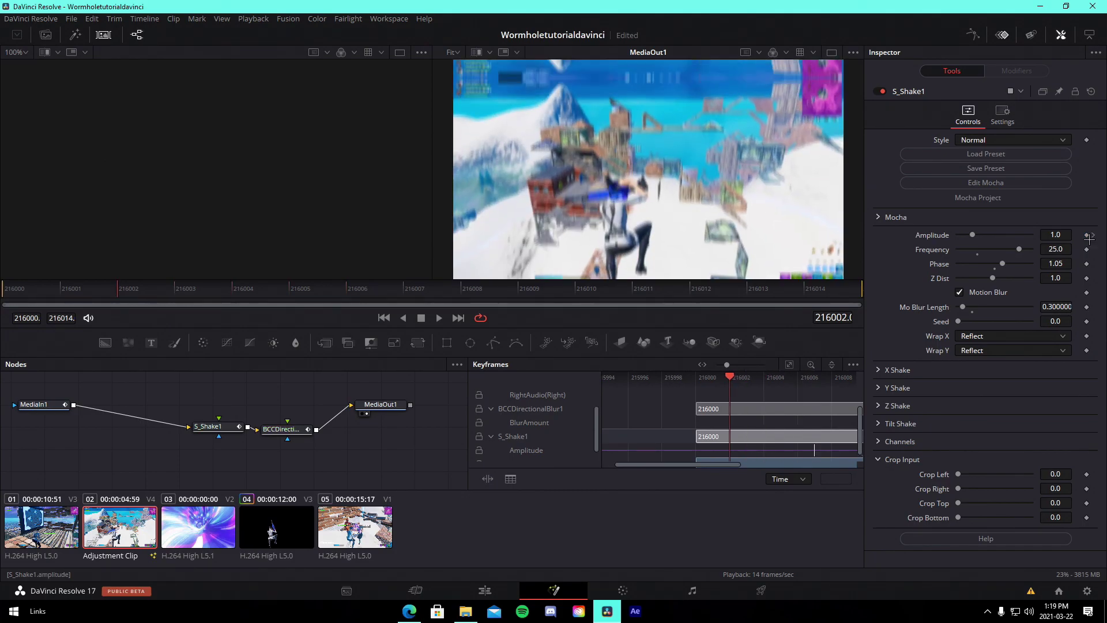
type("0")
key("Tab")
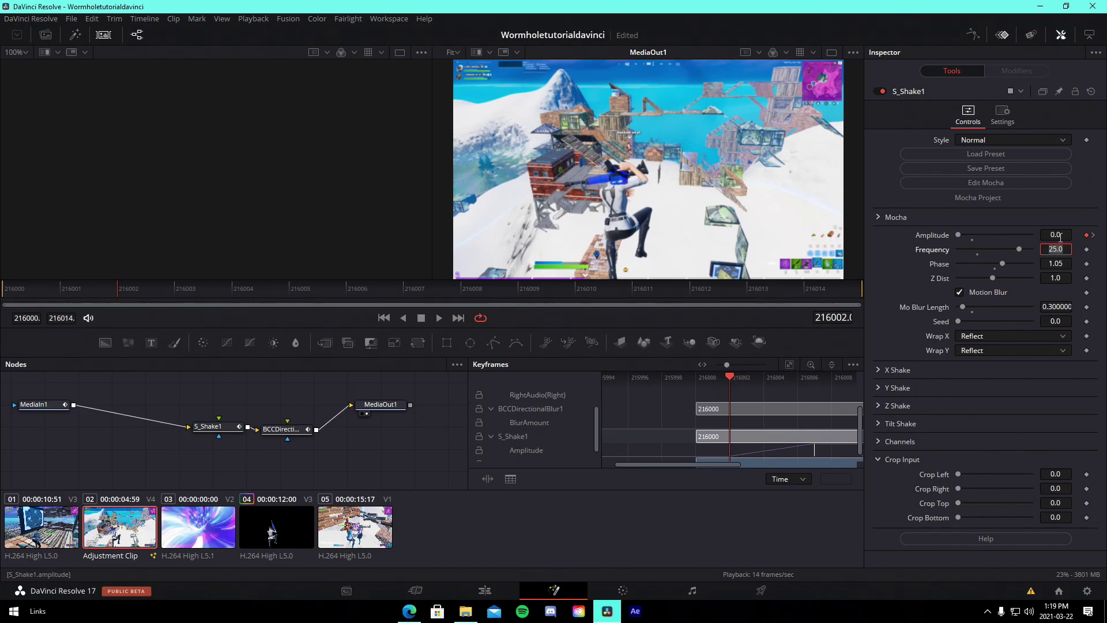
Step: Keyframe S_Shake1's Amplitude to 0 at frame 216014 and play back the shake
left_click(1094, 235)
key("space")
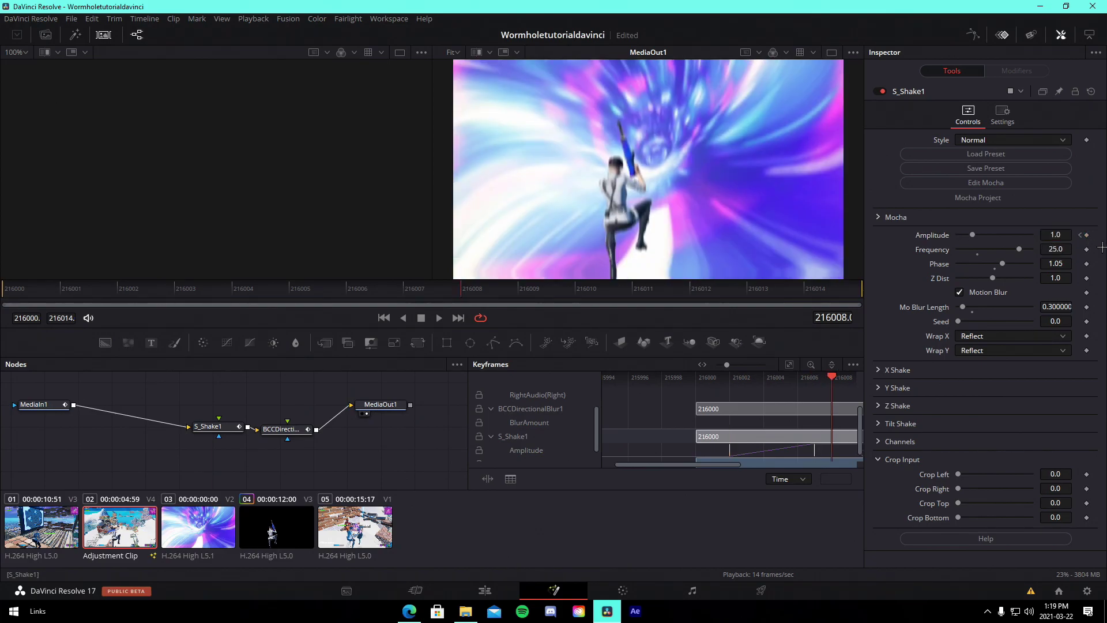
left_click(1062, 235)
type("0")
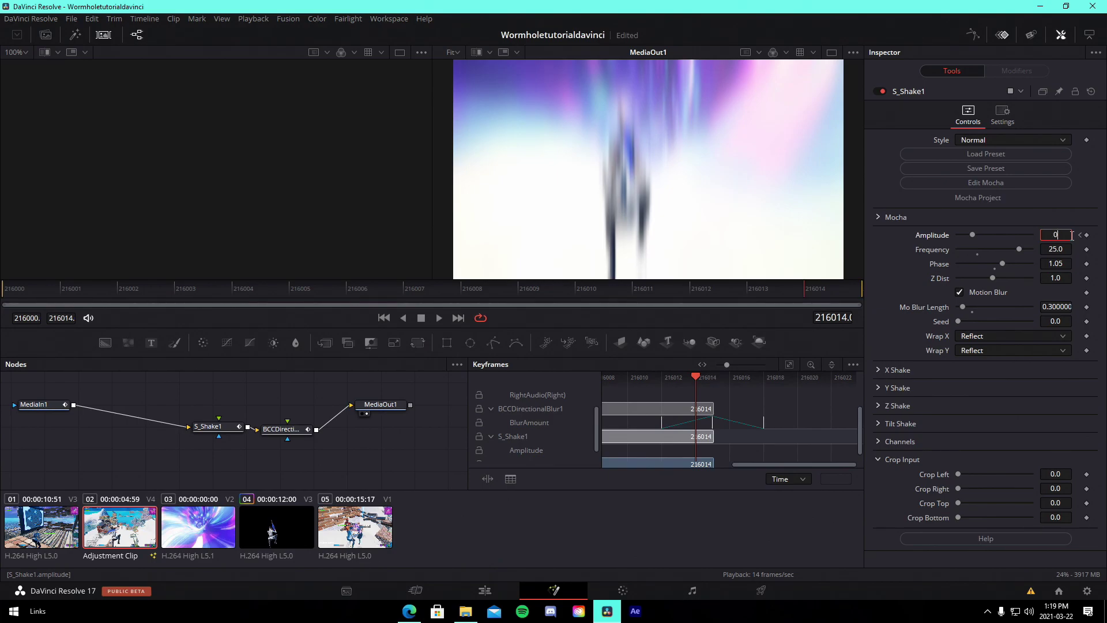
type(".2")
key("Tab")
left_click(201, 289)
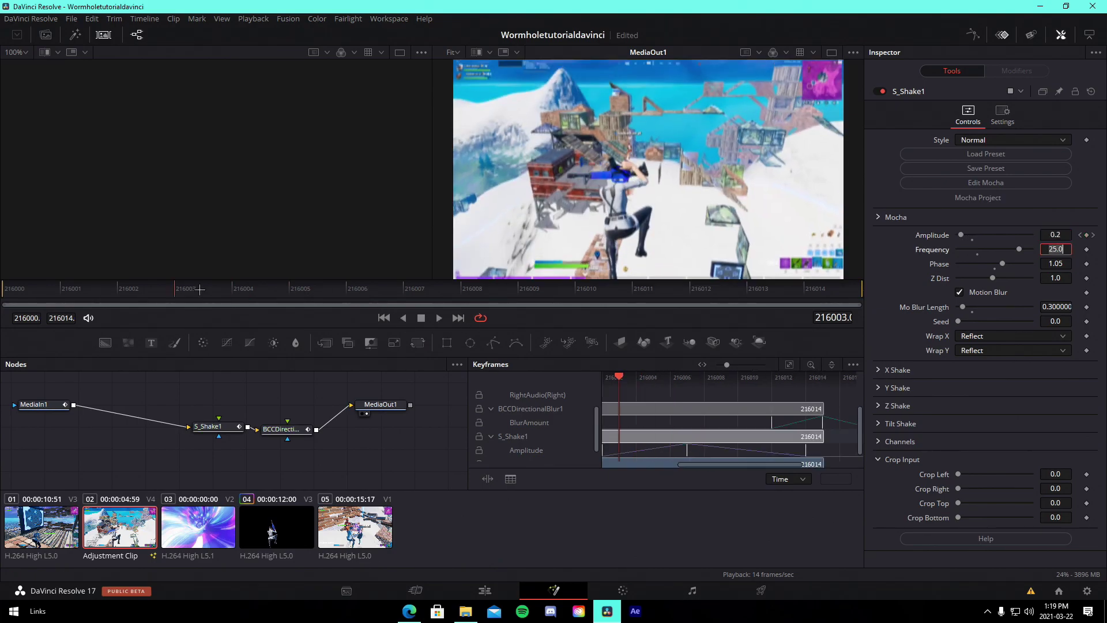
left_click(68, 292)
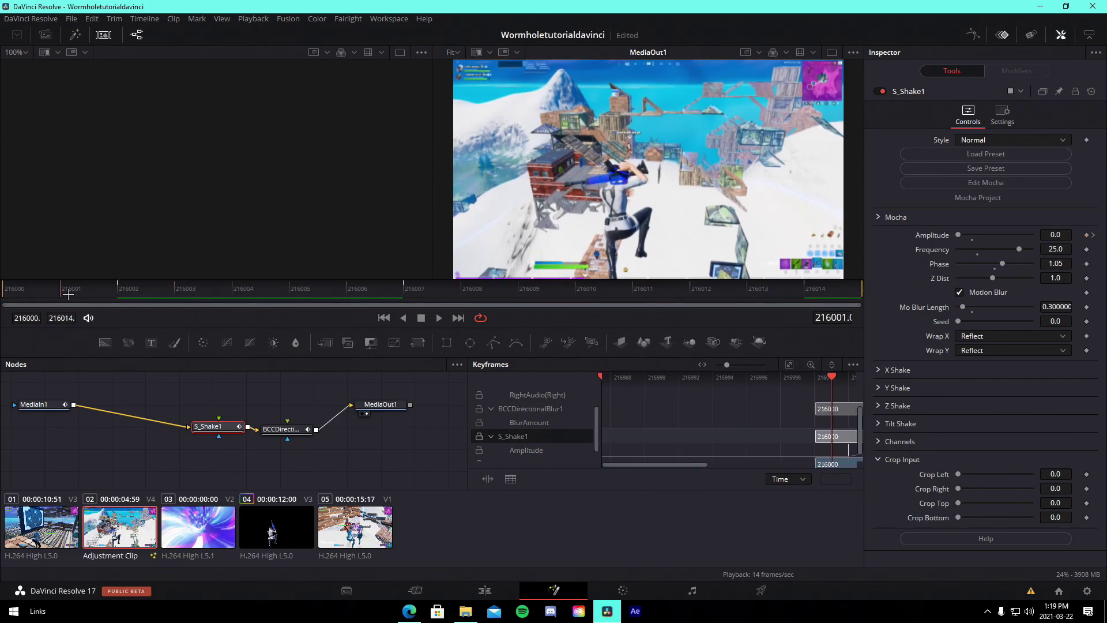
key("space")
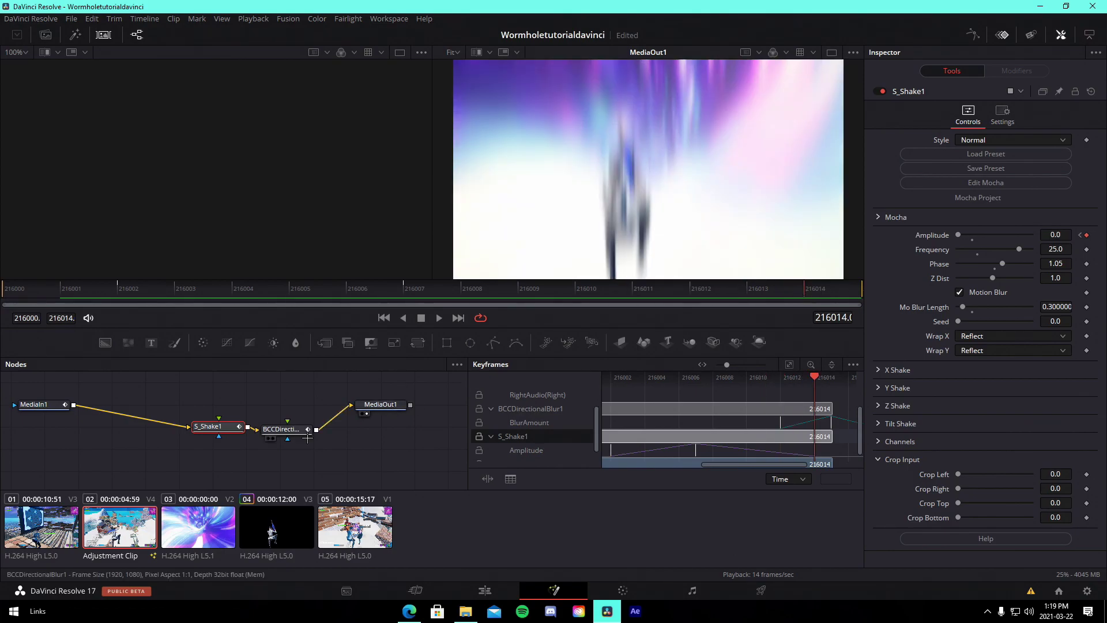
Step: Remove the preset's existing Blur Amount keyframes from BCCDirectionalBlur1
left_click(285, 429)
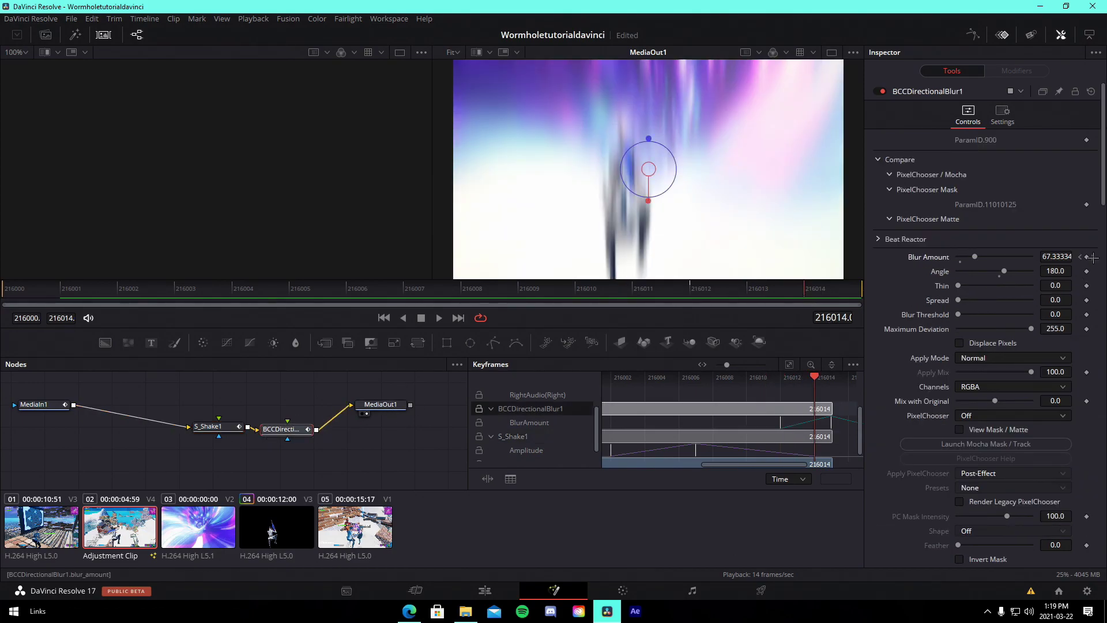
left_click(1093, 258)
left_click(1087, 257)
left_click(1080, 257)
left_click(1088, 258)
left_click(1094, 258)
left_click(1087, 257)
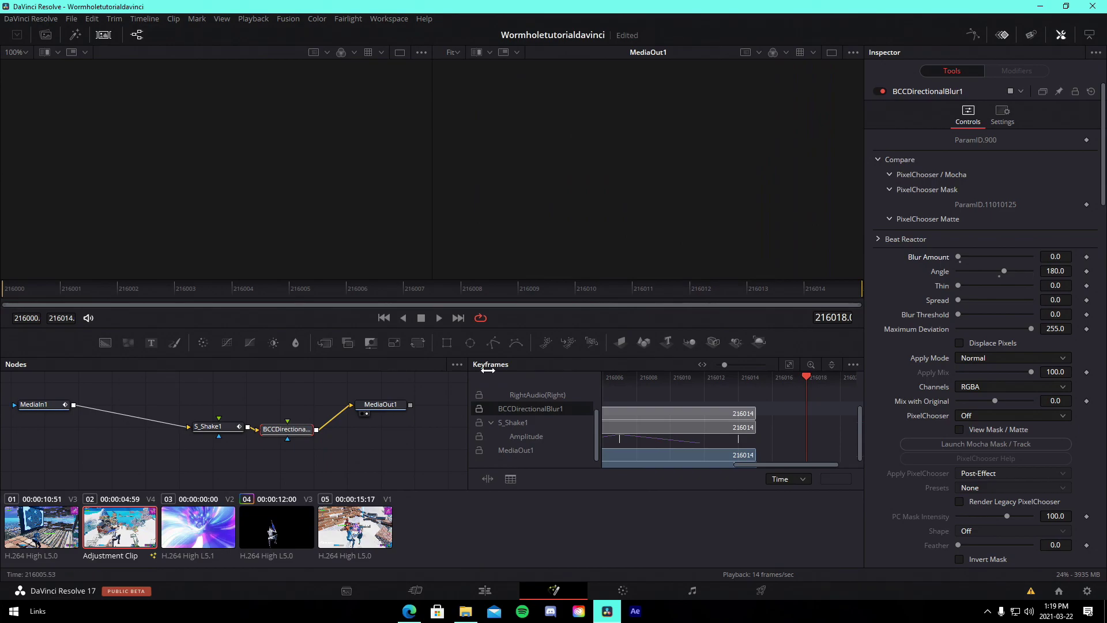
Step: Set BCCDirectionalBlur1's Blur Amount to 101 at frame 216007 and keyframe it
left_click(192, 425)
left_click(407, 294)
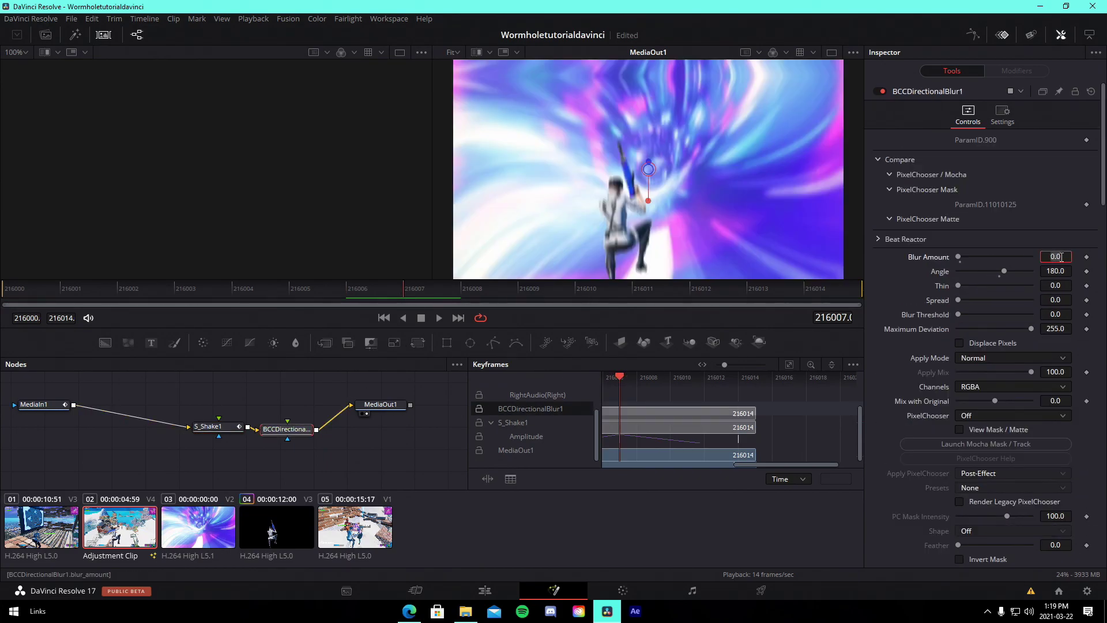
key("Tab")
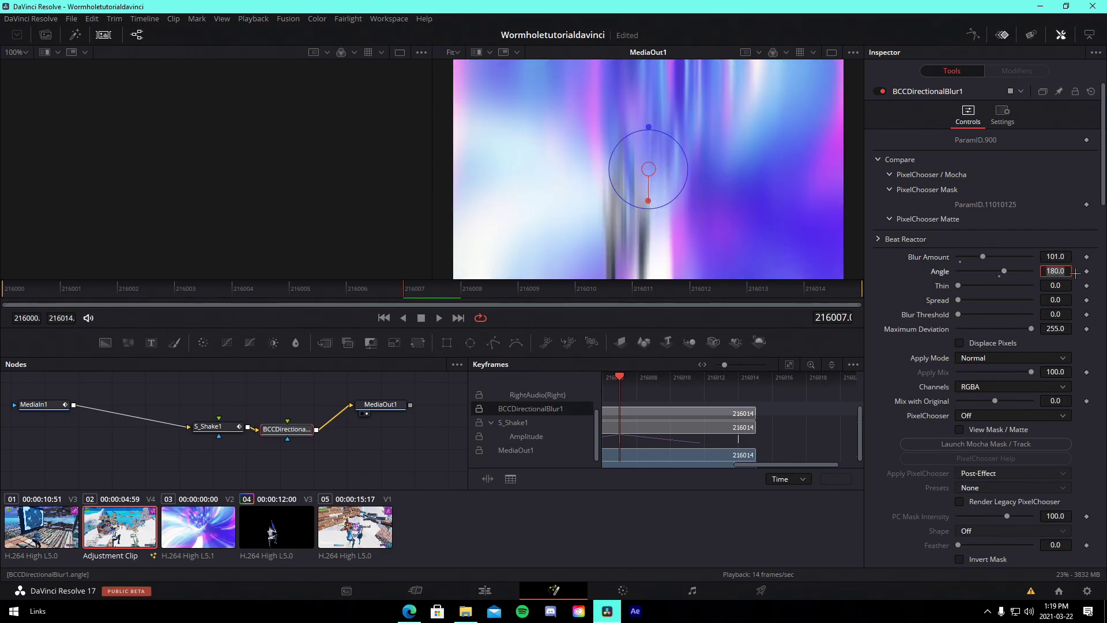
scroll(1099, 173, "down", 3)
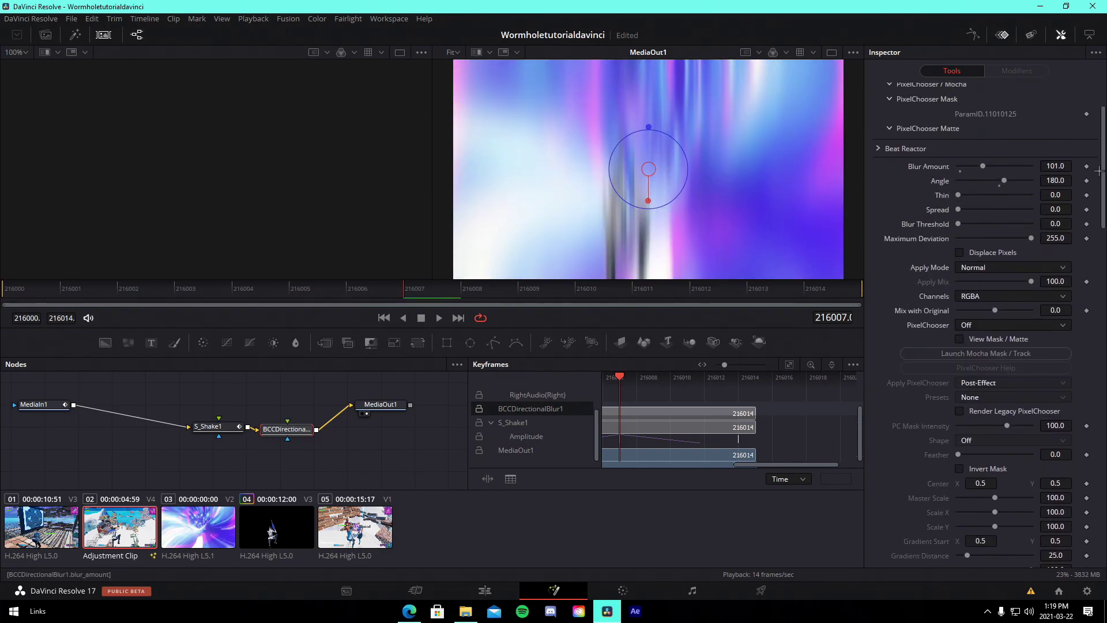
left_click(1086, 166)
Step: Keyframe BCCDirectionalBlur1's Blur Amount to 0 at frame 216004
left_click_drag(387, 293, 409, 292)
key("Left")
key("Left")
key("Left")
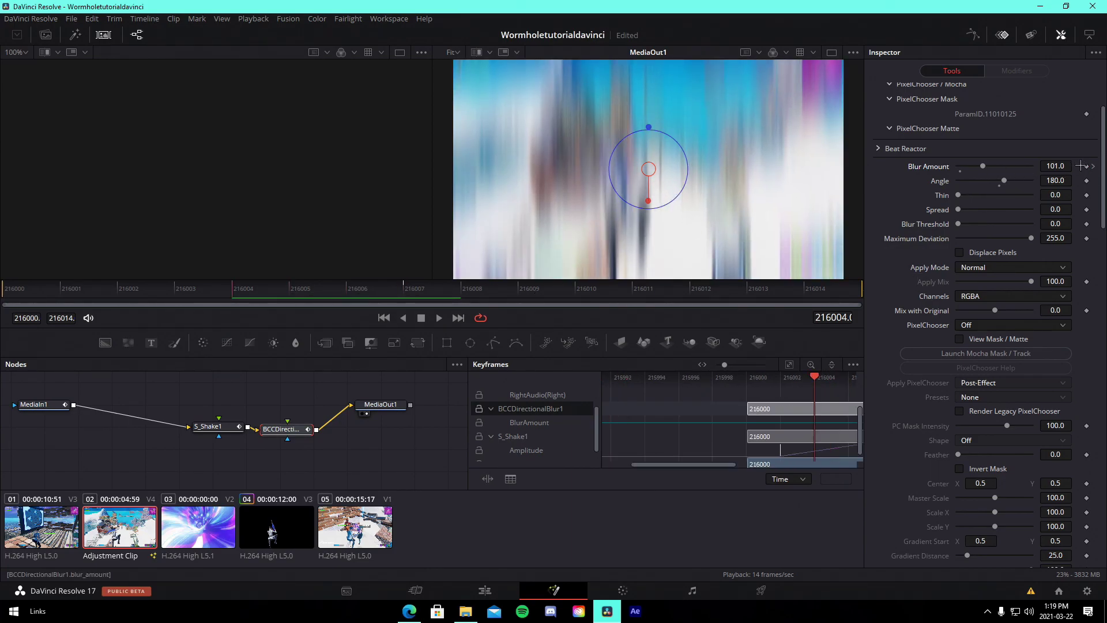
left_click_drag(997, 166, 770, 195)
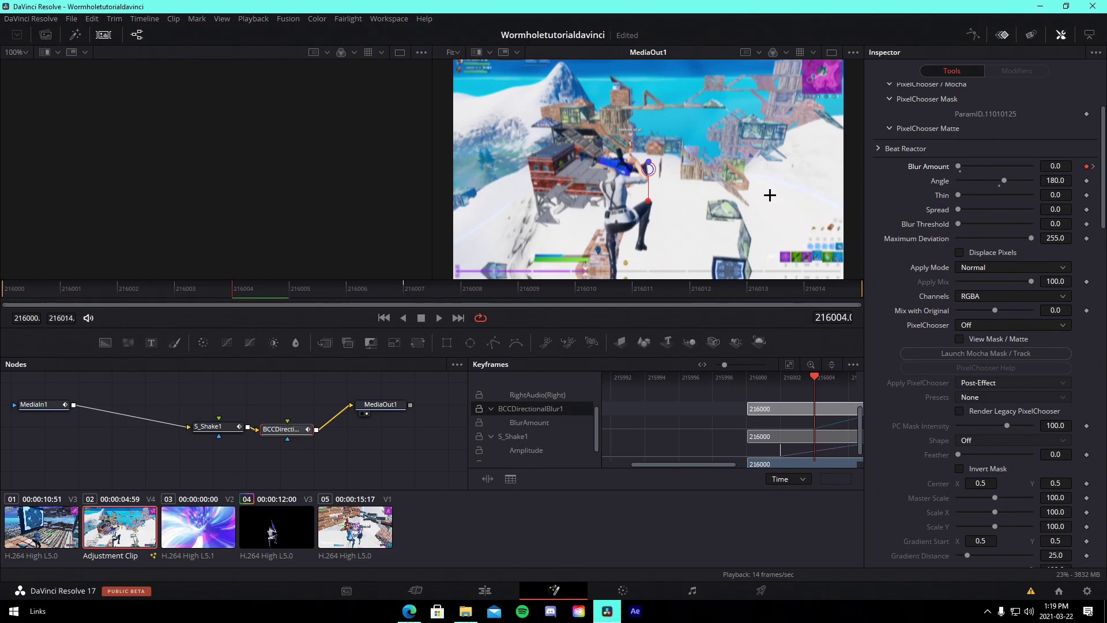
Step: Keyframe BCCDirectionalBlur1's Blur Amount at frame 216010 to fade the blur out, and play back the composition
left_click(406, 290)
key("Right")
key("Right")
key("Right")
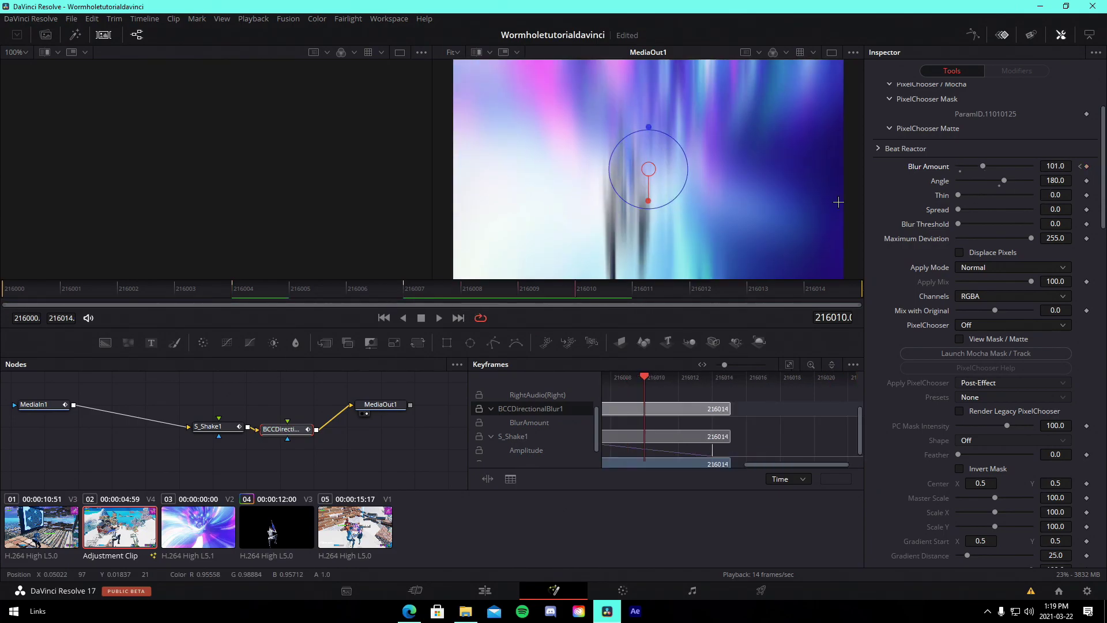
key("space")
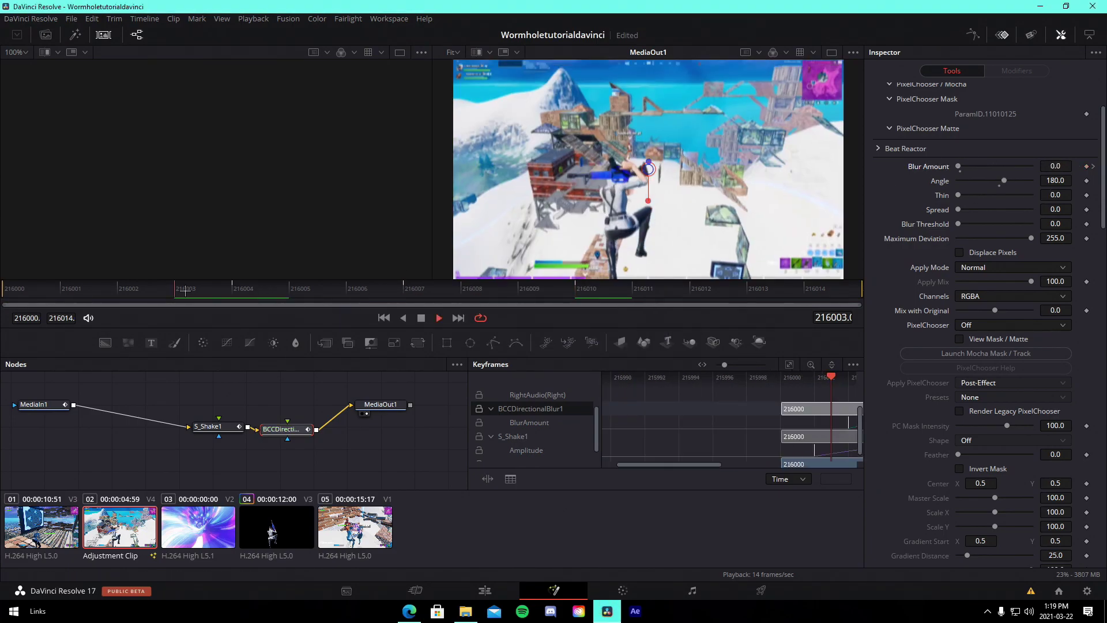
Step: Return to the Edit page and play back the transition under the adjustment clip from just before its start
left_click(482, 587)
left_click(696, 370)
key("space")
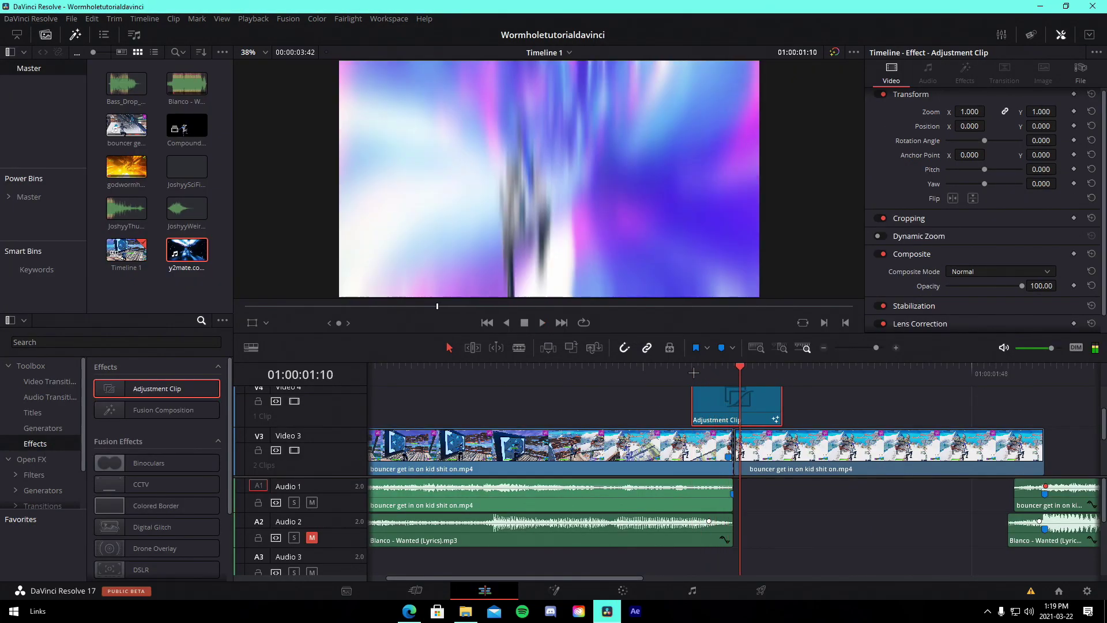
left_click(685, 371)
left_click(684, 370)
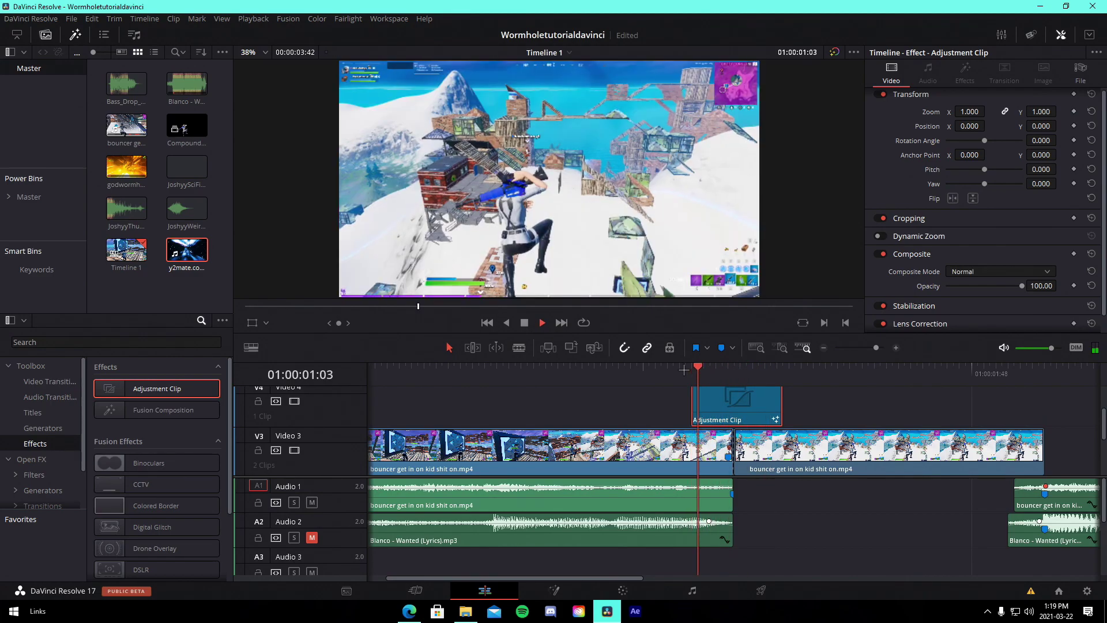
key("space")
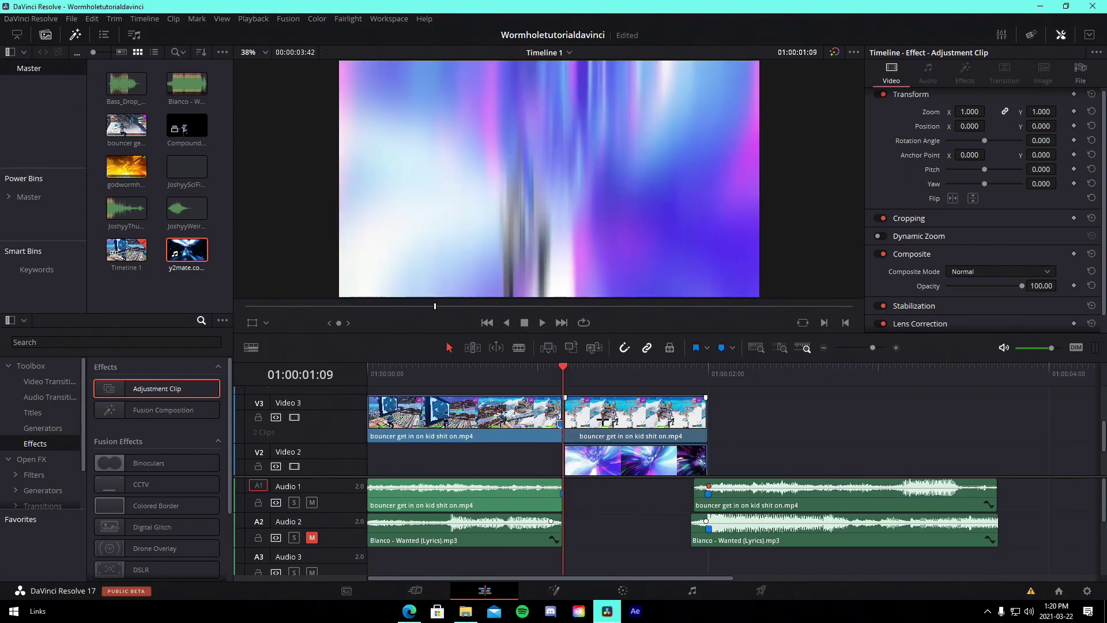
Step: Open the Video 3 character cutout in Fusion and add the WormholeCharacter1.setting preset nodes to its composition
left_click(610, 420)
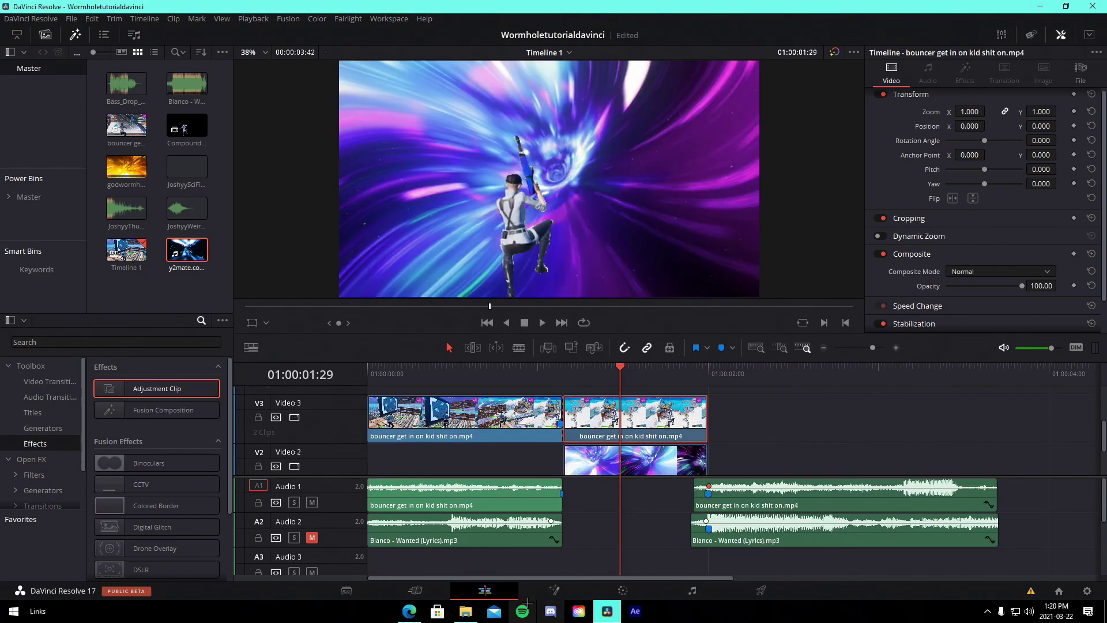
left_click(529, 594)
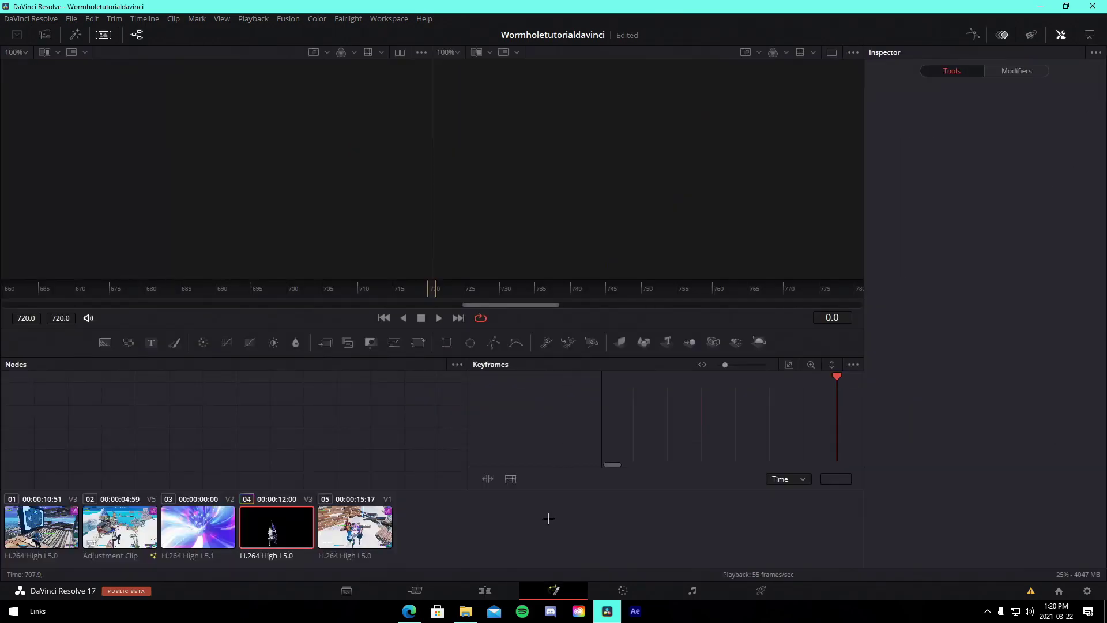
left_click(465, 611)
left_click(485, 325)
left_click_drag(482, 226, 253, 432)
left_click(248, 452)
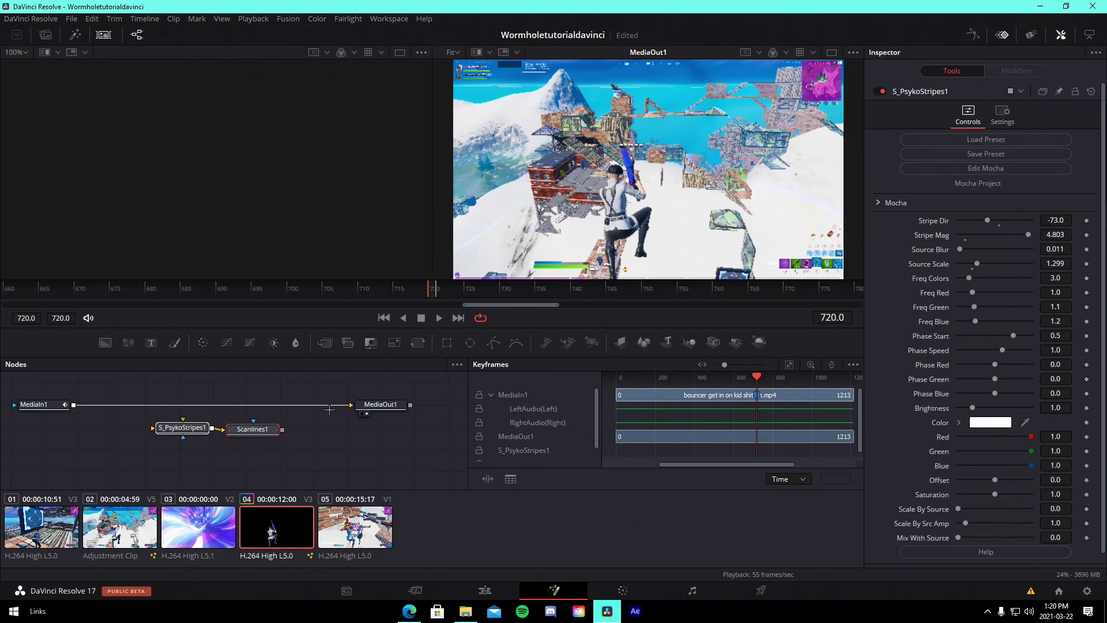
Step: Connect MediaIn1 to S_PsykoStripes1 and Scanlines1 to MediaOut1, and play back the result on the Edit page
left_click_drag(339, 406, 153, 428)
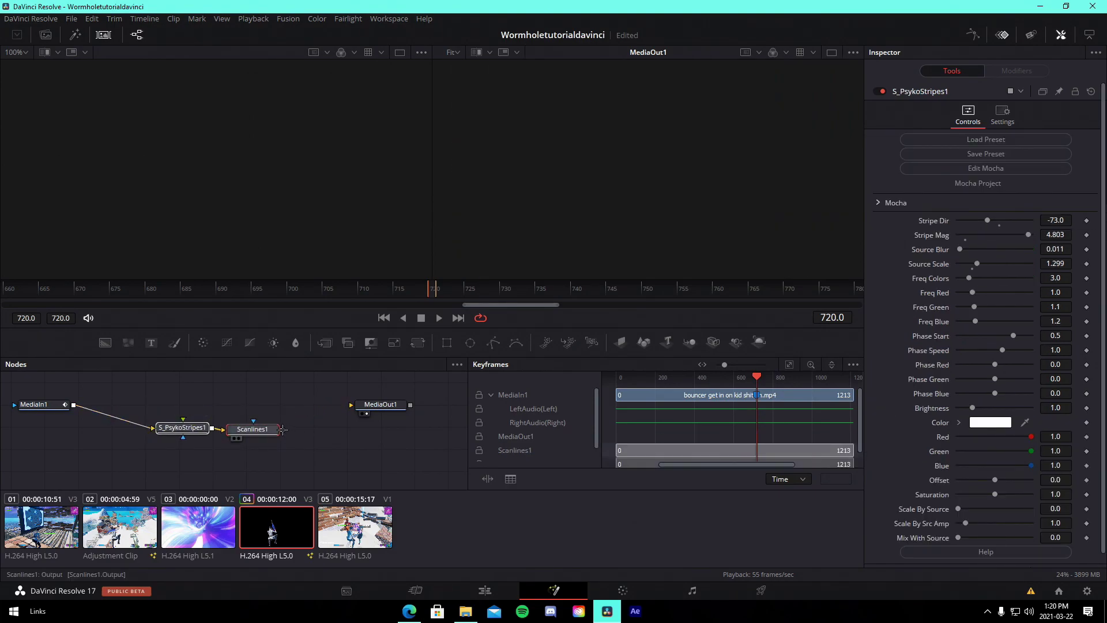
left_click_drag(345, 406, 351, 405)
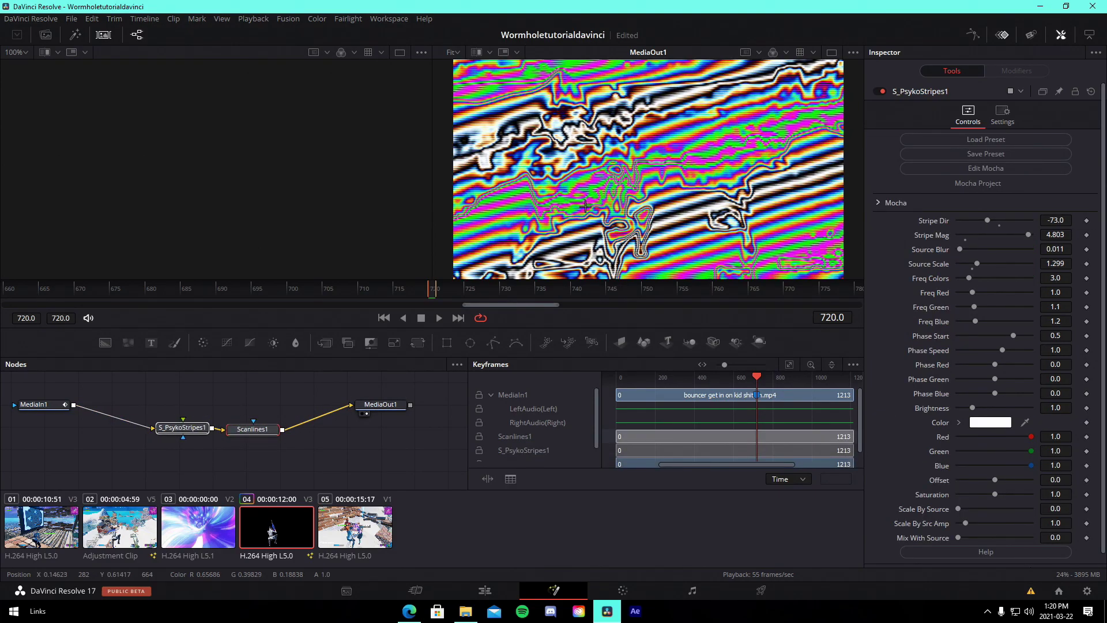
left_click(485, 589)
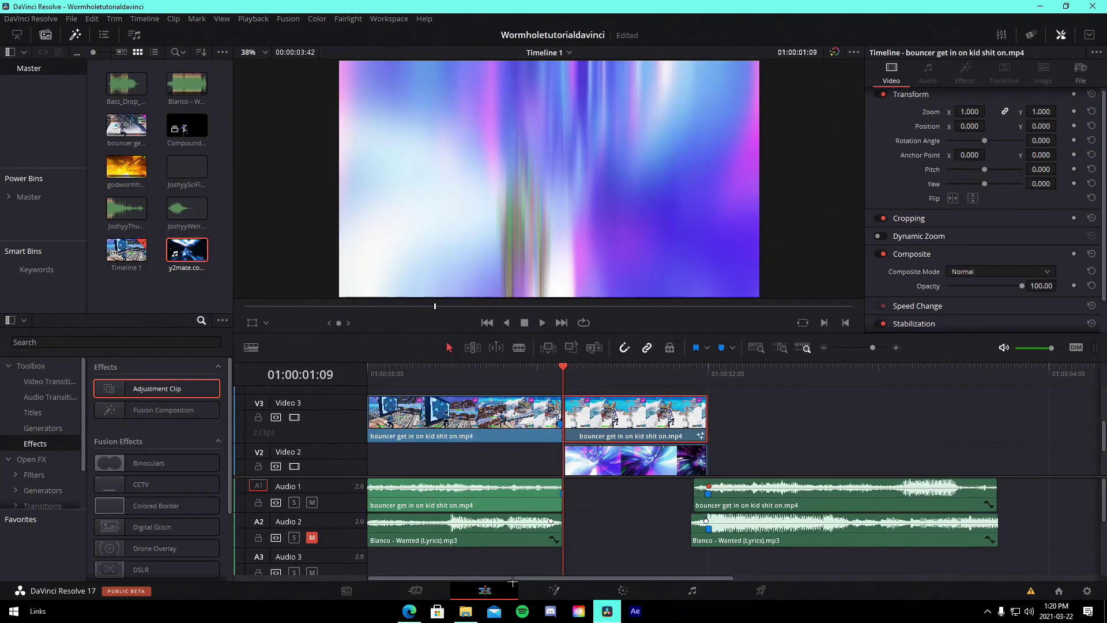
key("space")
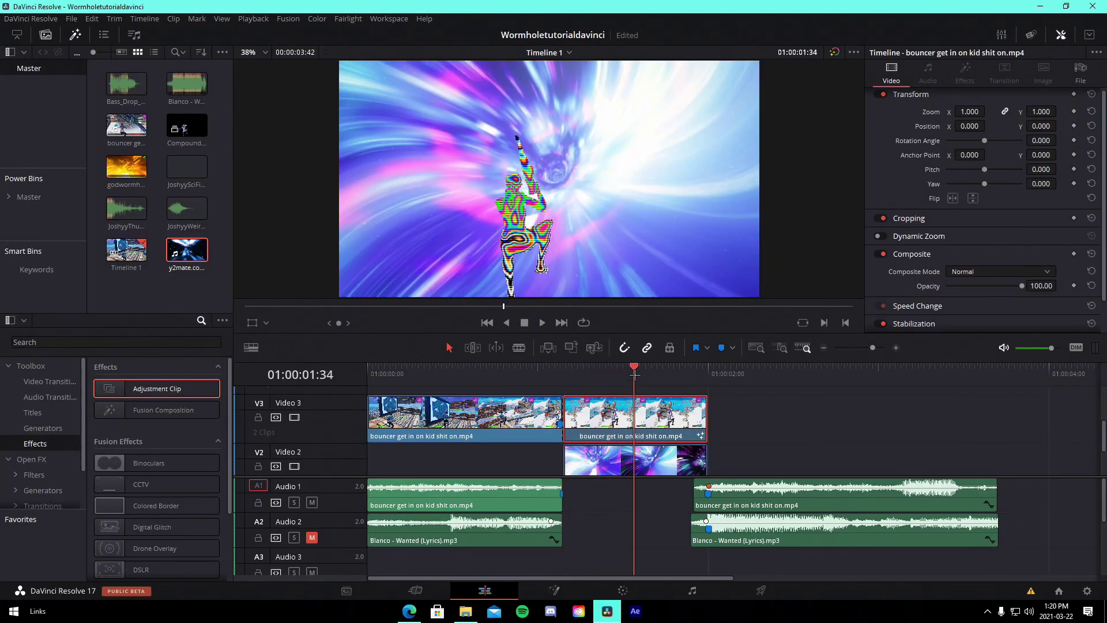
left_click(559, 386)
left_click(554, 590)
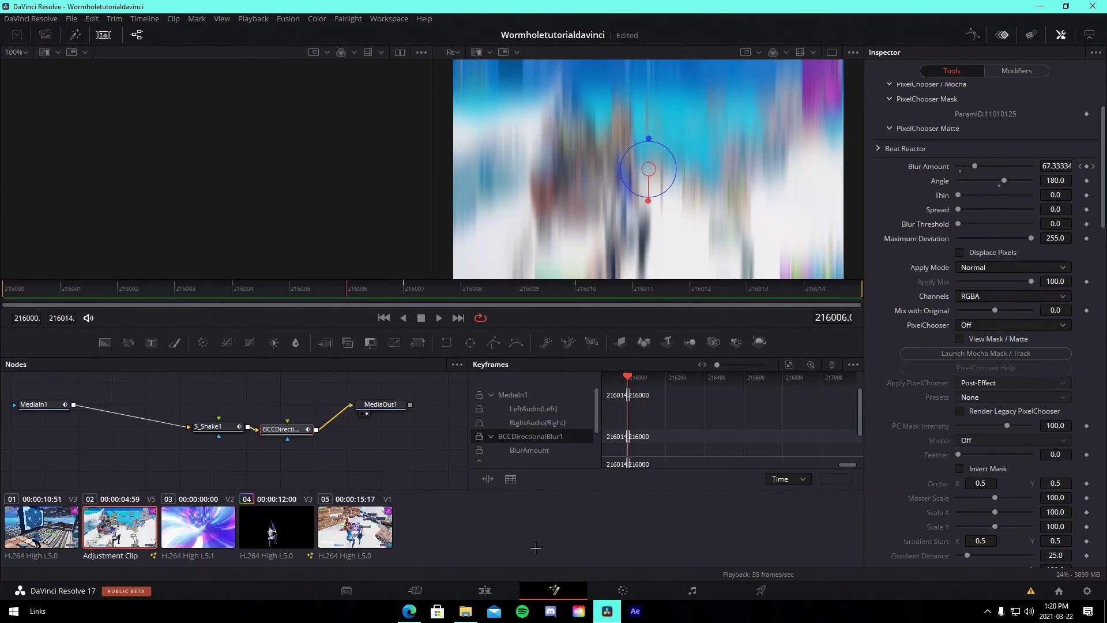
left_click(485, 590)
left_click(608, 374)
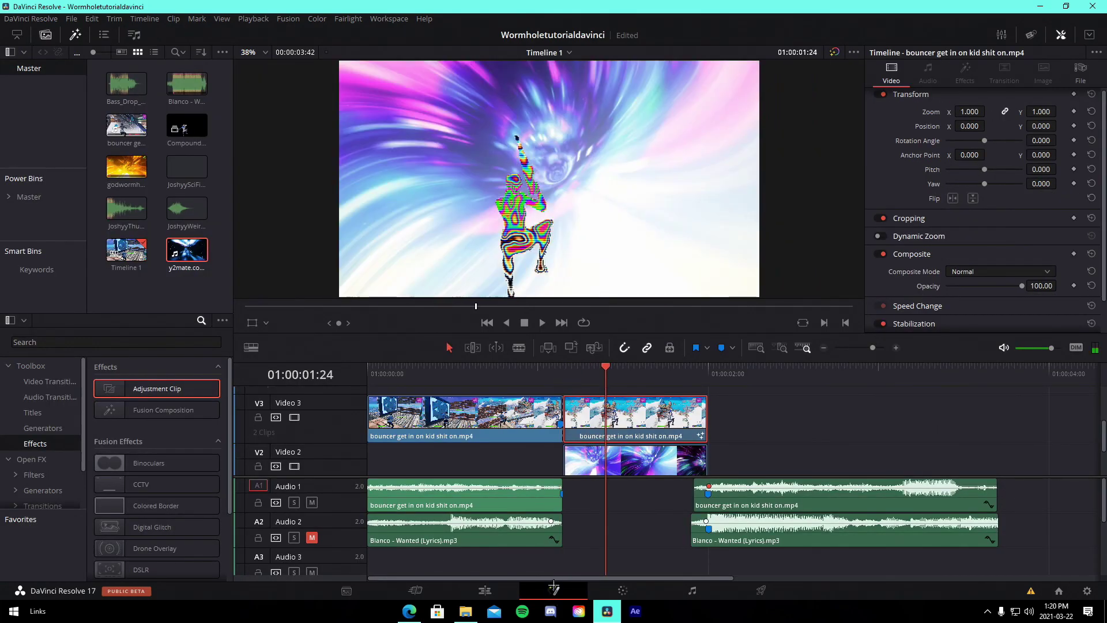
left_click(555, 590)
left_click(485, 590)
Step: Turn the Video 3 character cutout into a compound clip
right_click(618, 424)
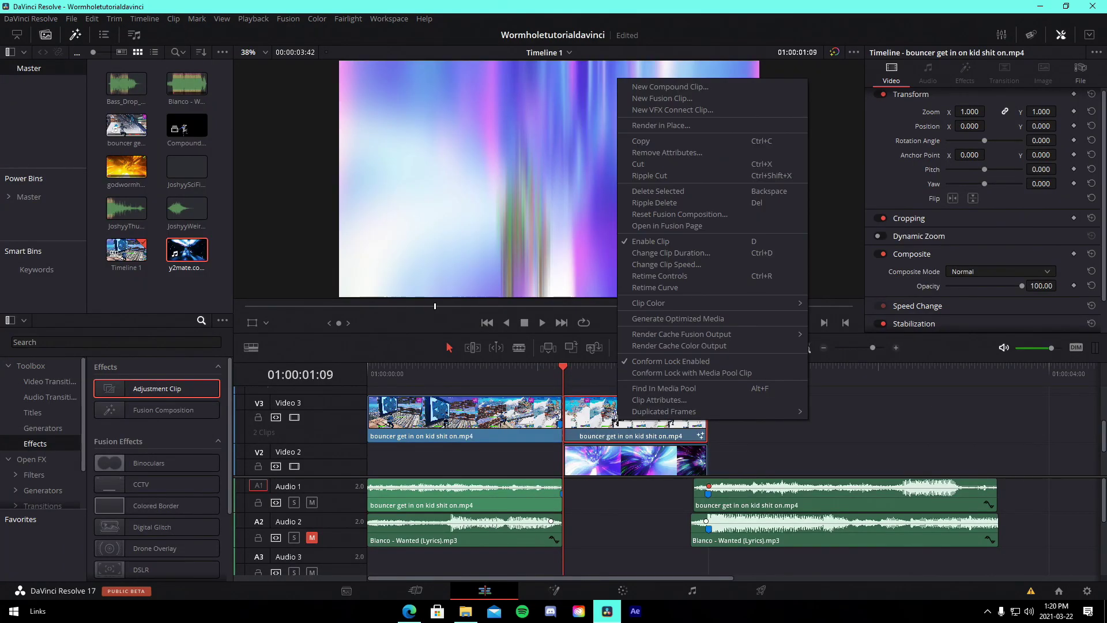
left_click(646, 85)
left_click(605, 336)
Step: Open the character's compound clip in Fusion and add the WormholeCharacter2.setting preset nodes
left_click(609, 372)
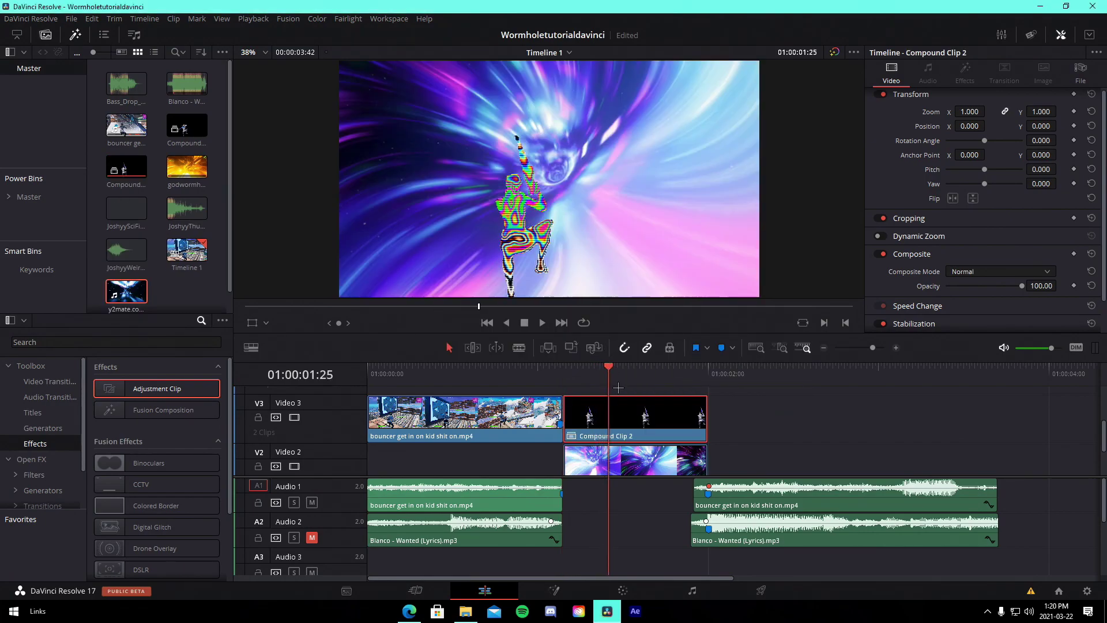
left_click(569, 586)
left_click(465, 611)
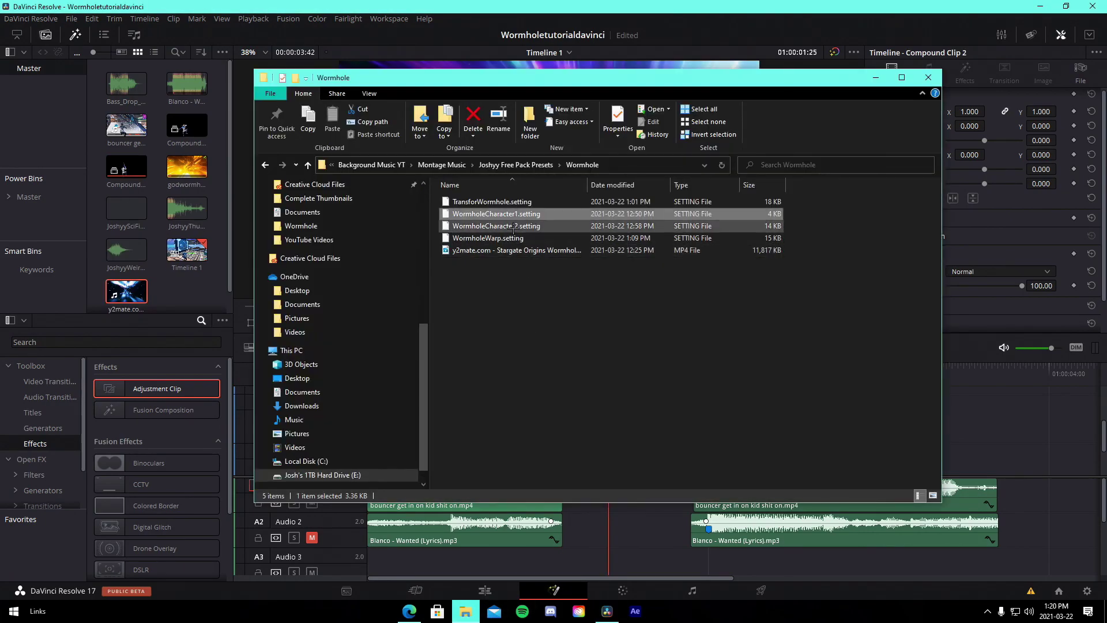
left_click_drag(510, 230, 222, 433)
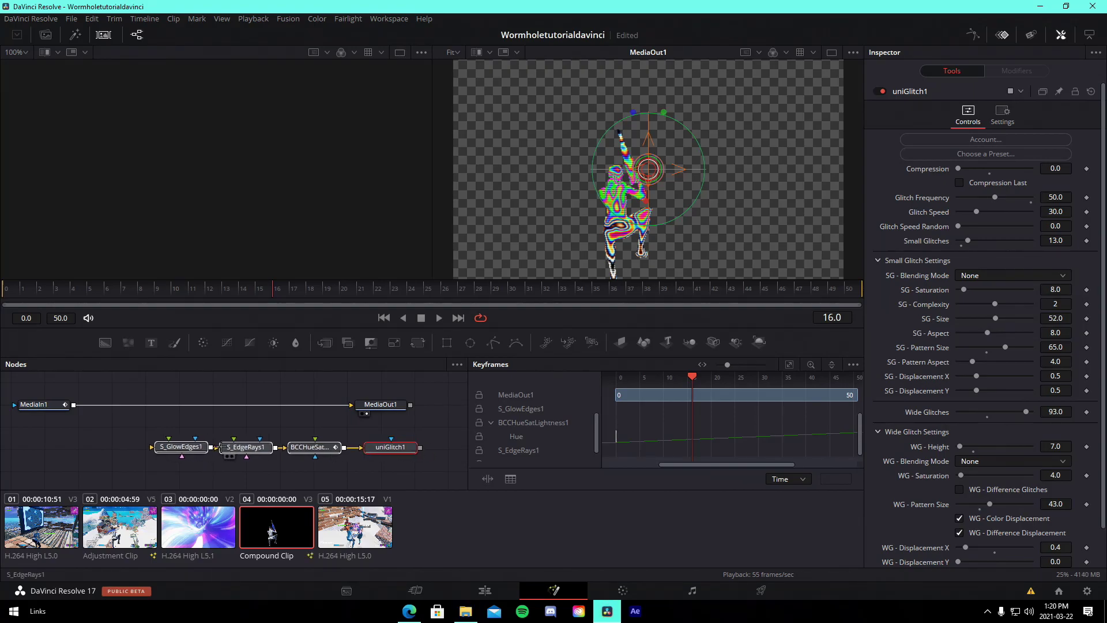
Step: Wire MediaIn1 into S_GlowEdges1 and uniGlitch1 into MediaOut1, hiding the keyframe editor to make room for the nodes
left_click_drag(366, 411, 324, 408)
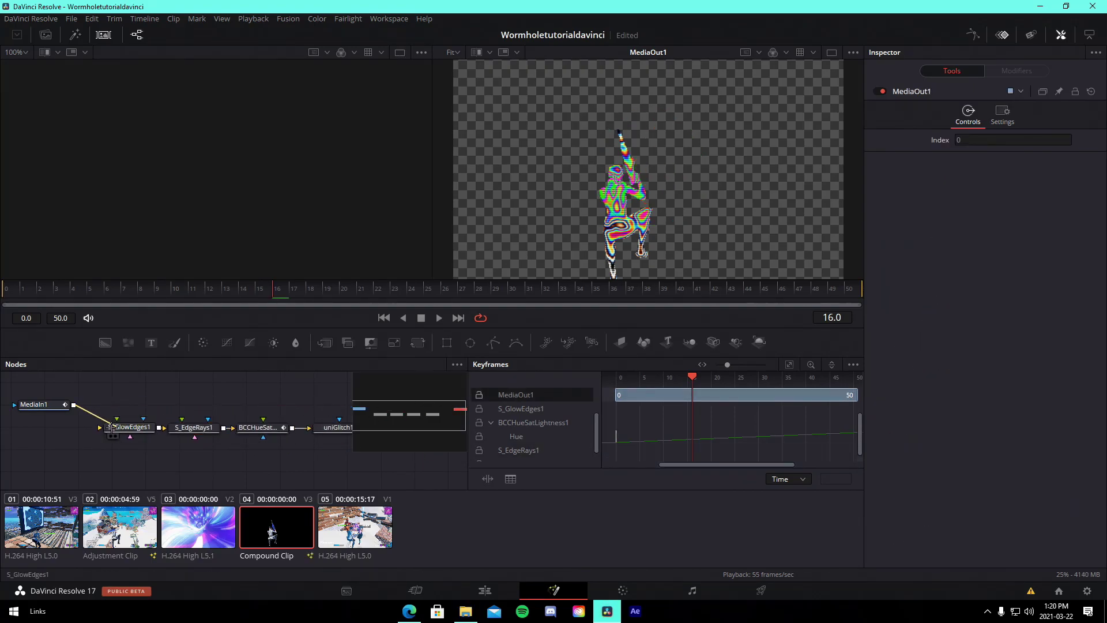
left_click_drag(103, 427, 101, 428)
left_click(1002, 35)
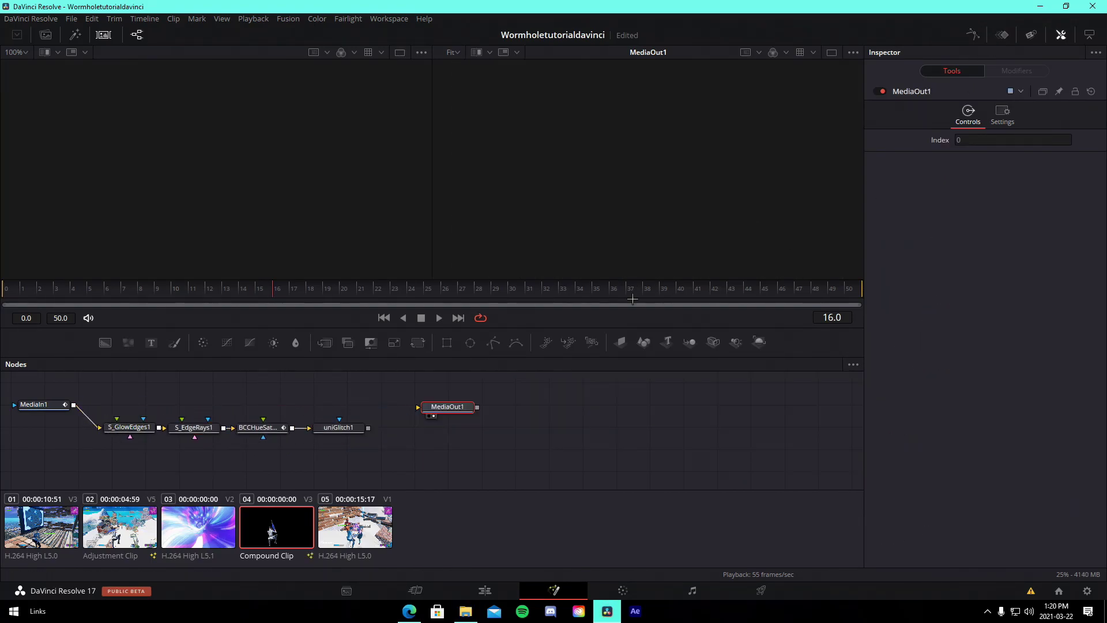
left_click_drag(413, 409, 688, 427)
Step: Scrub through the glitched character composition and preview the wormhole transition on the Edit page
left_click_drag(287, 300, 360, 287)
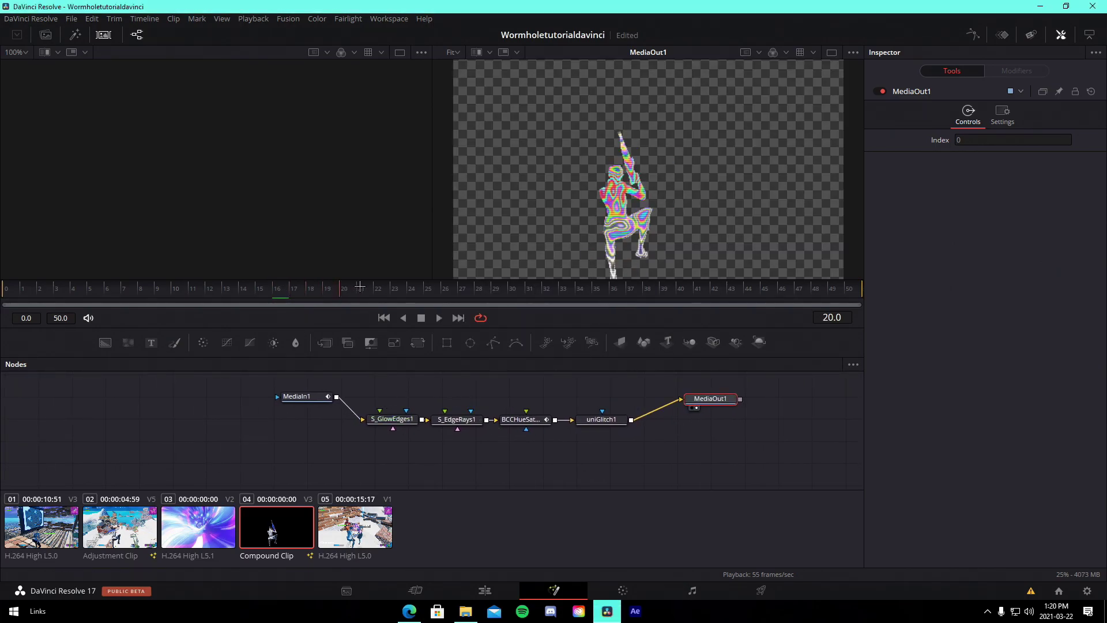
left_click_drag(503, 290, 56, 288)
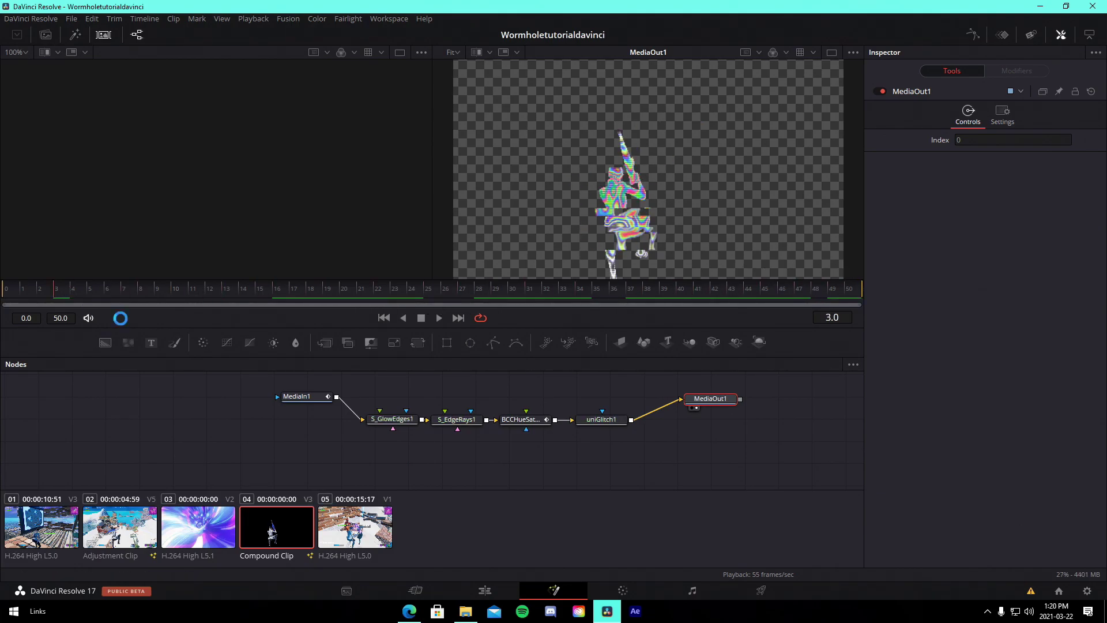
left_click(507, 595)
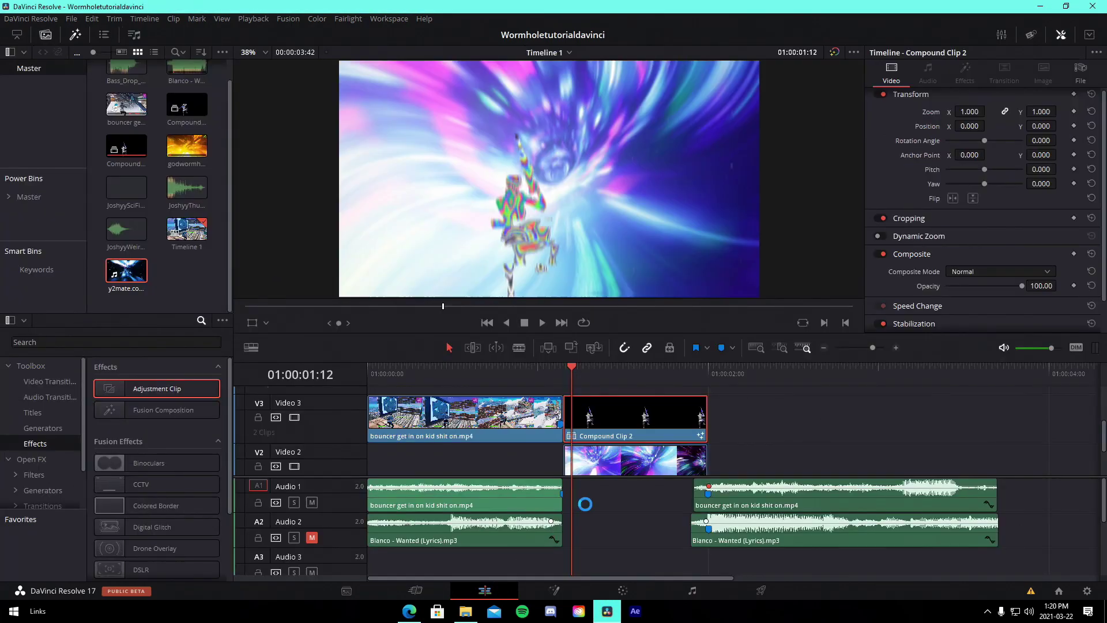
left_click(549, 374)
key("space")
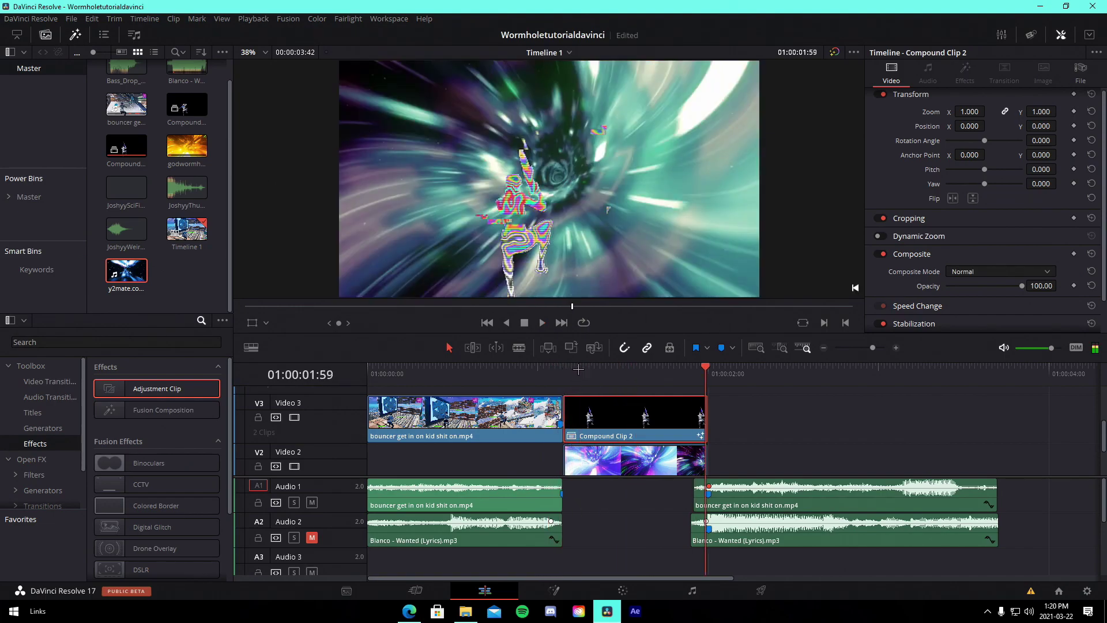
left_click(578, 369)
left_click(573, 387)
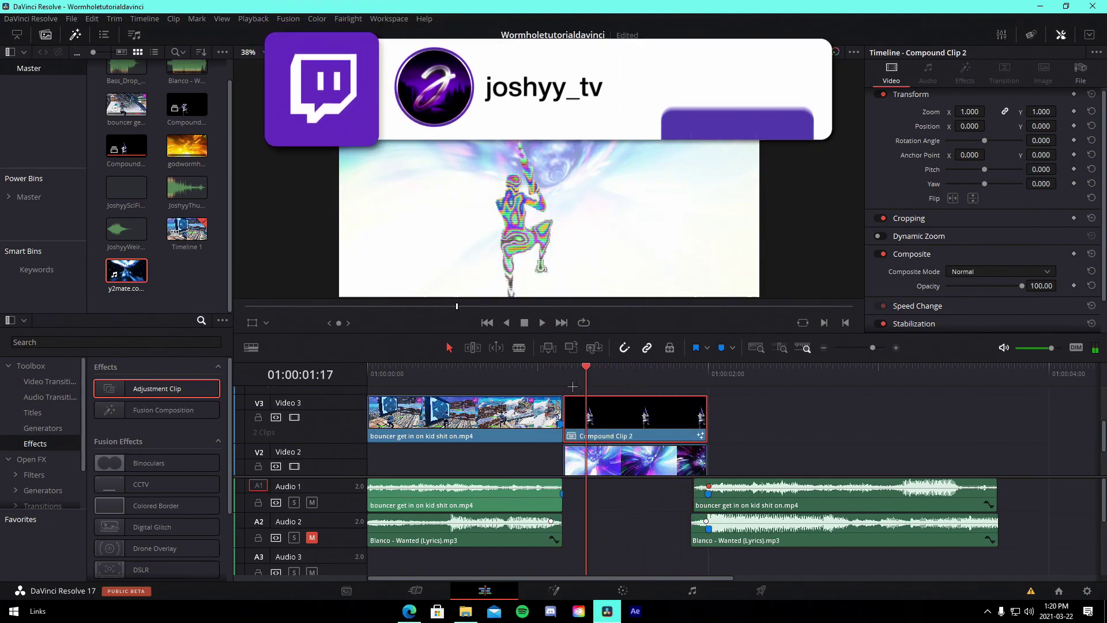
left_click(530, 386)
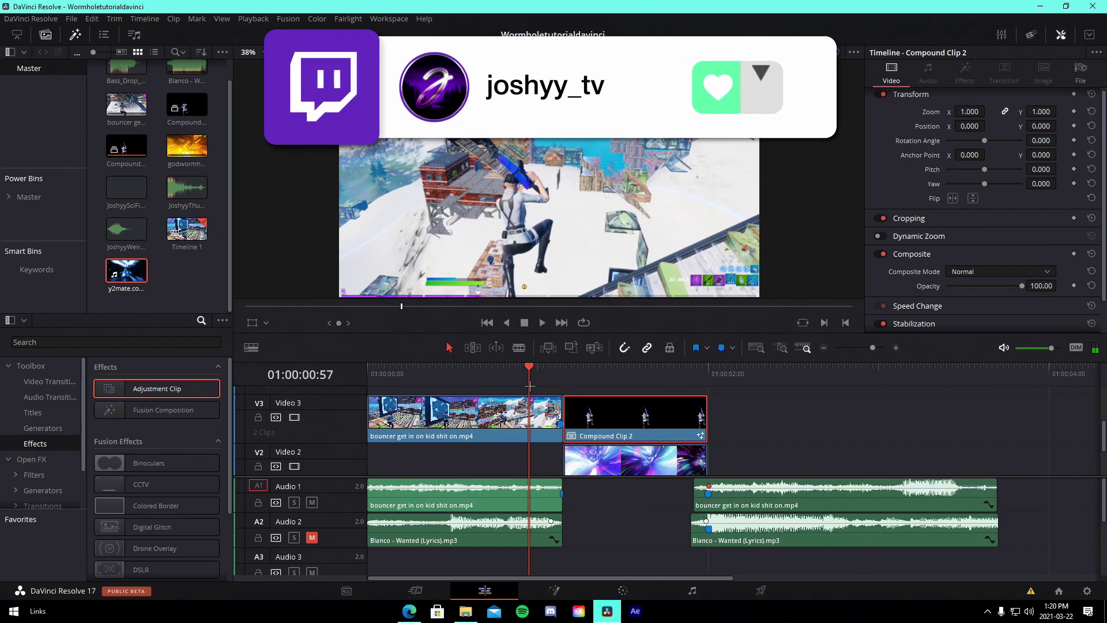
mouse_move(564, 377)
left_mouse_down()
mouse_move(654, 368)
mouse_move(562, 369)
left_mouse_up()
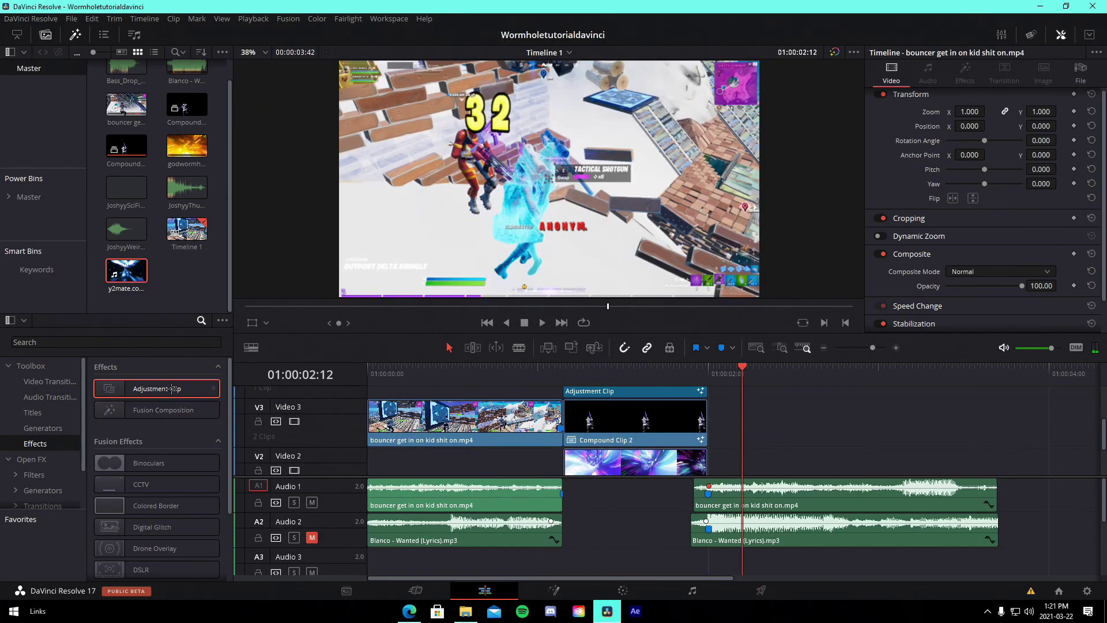
Step: Add an adjustment clip on Video 2 right after godwormhole.mp4 and trim it to the gameplay clip's end at 01:00:03:42
left_click_drag(170, 387, 714, 473)
left_click_drag(957, 371, 998, 371)
key("ctrl+b")
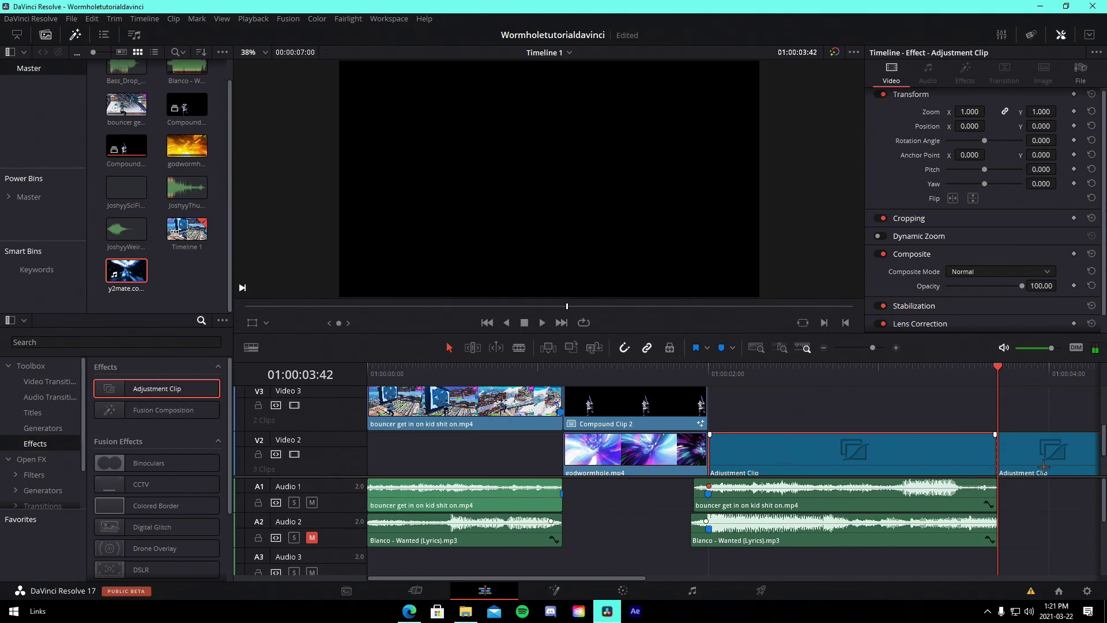
key("Delete")
Step: Open the new adjustment clip in Fusion and add the shake, flicker and glint preset from the Joshyy Free Pack Presets folder
key("Up")
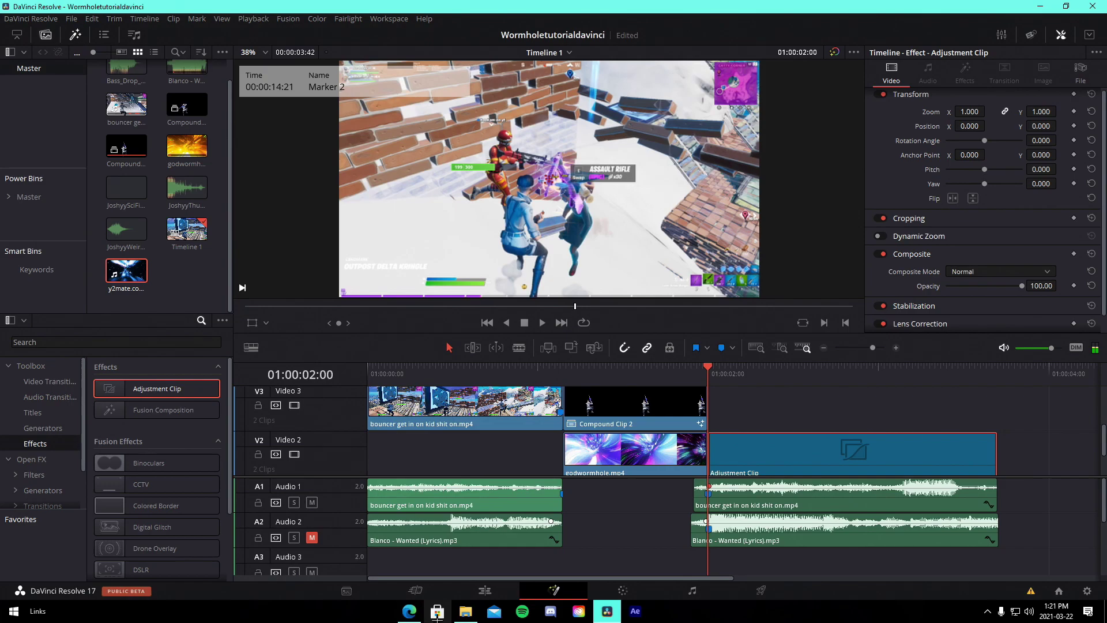
left_click(466, 611)
scroll(329, 242, "up", 5)
left_click(316, 213)
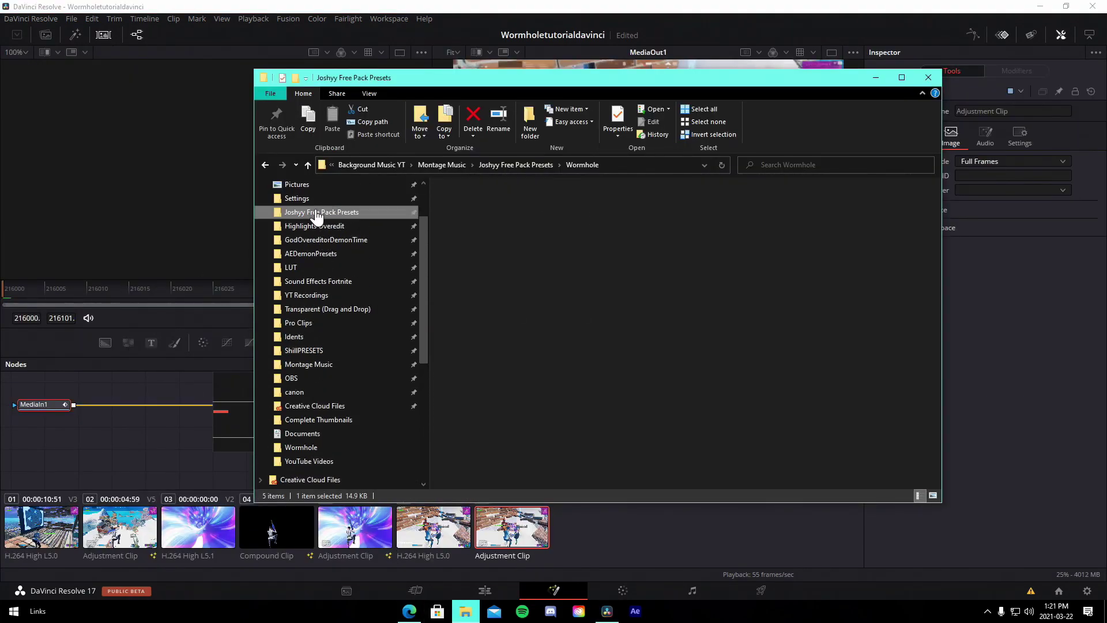
left_click_drag(472, 362, 192, 465)
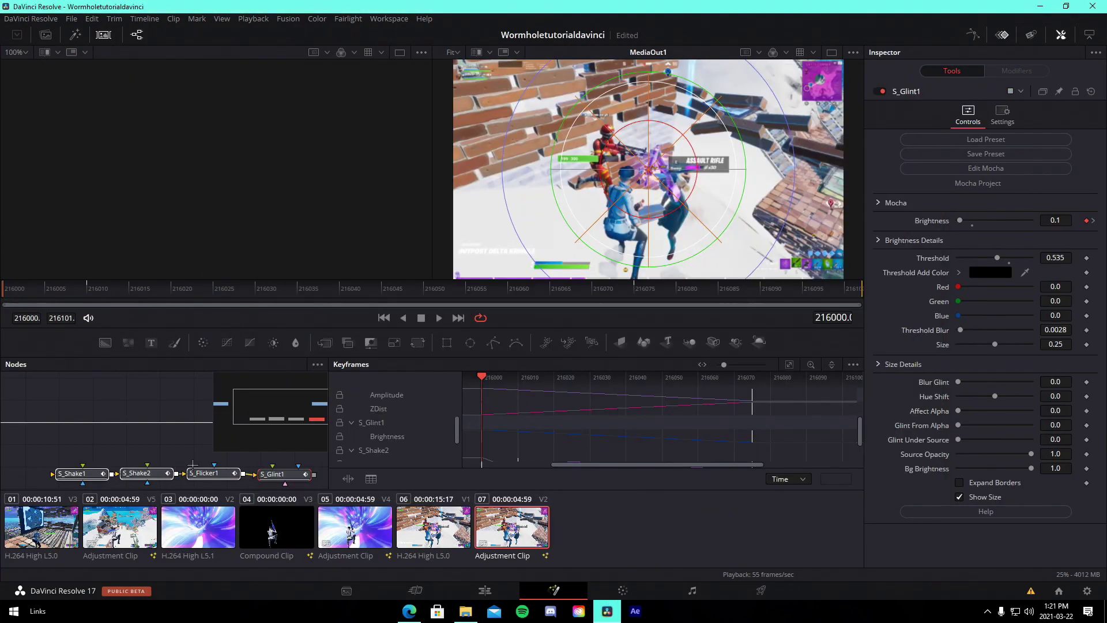
Step: Connect MediaIn1 to S_Shake1 and S_Glint1 to MediaOut1 in the adjustment clip's composition
left_click_drag(331, 438, 624, 440)
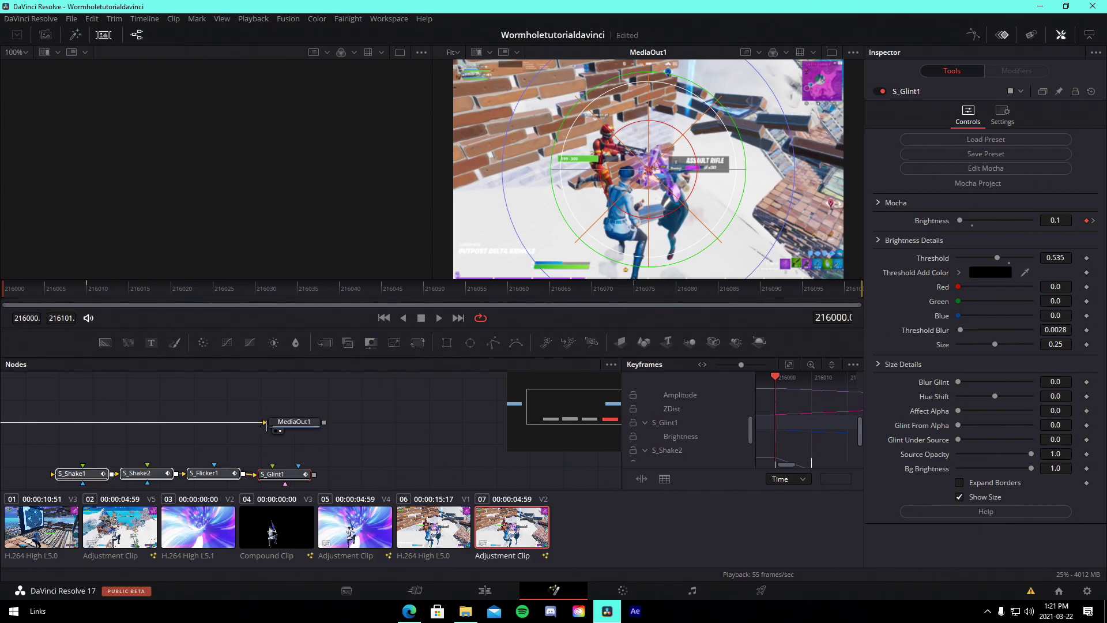
left_click_drag(261, 423, 117, 456)
left_click_drag(57, 473, 56, 474)
left_click_drag(292, 422, 327, 440)
Step: Preview the shake, flicker and glint effects in Fusion and over the second gameplay clip on the Edit page
left_click_drag(7, 290, 182, 314)
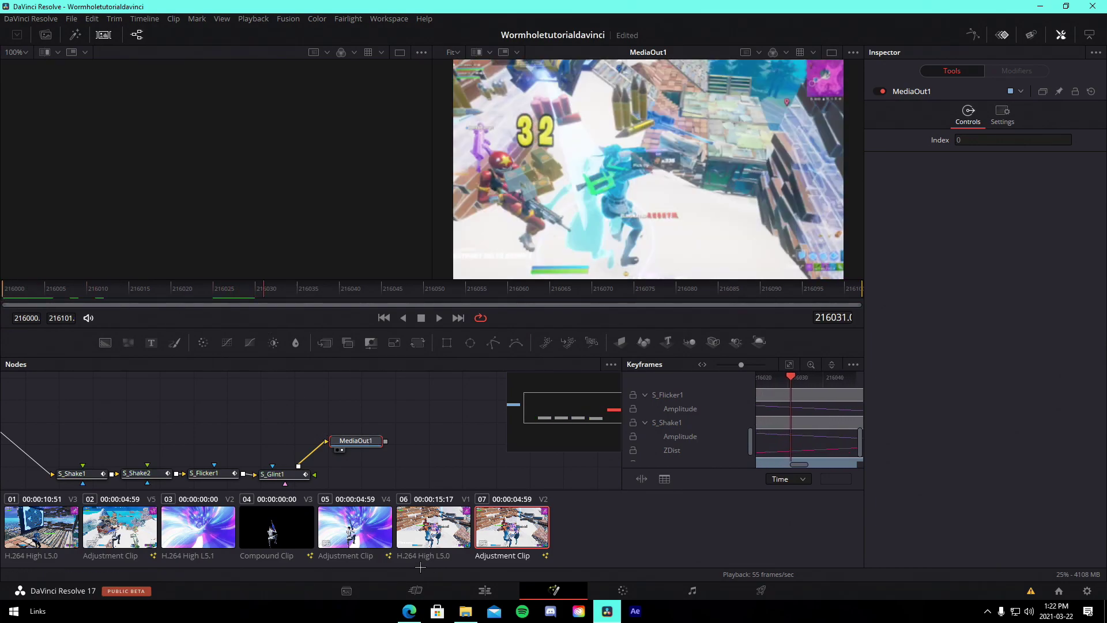
left_click(485, 590)
key("space")
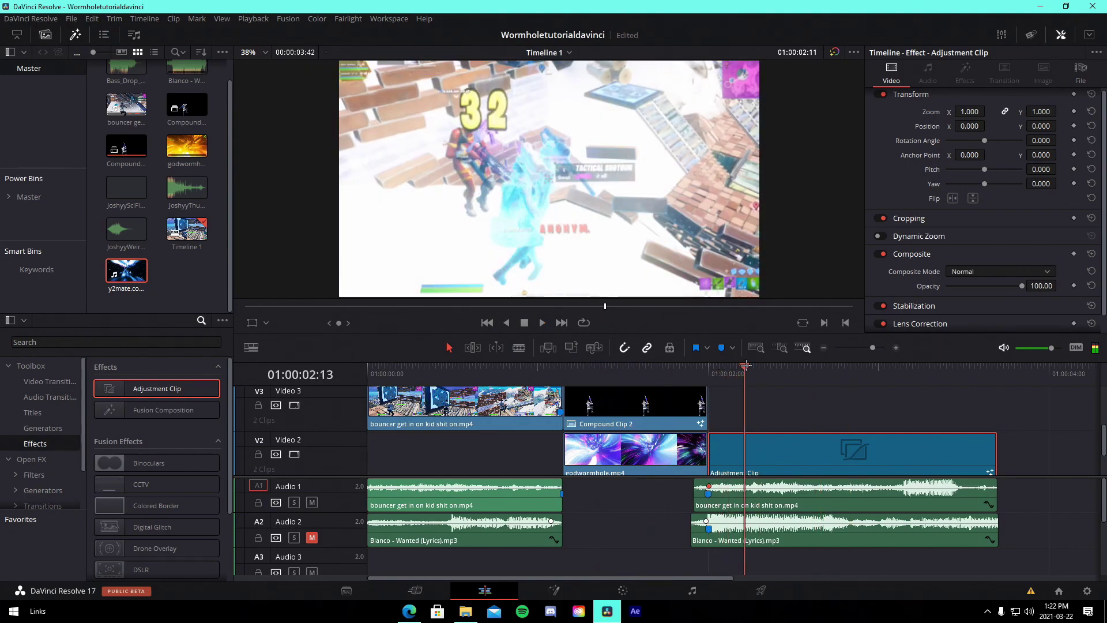
key("space")
left_click_drag(808, 369, 938, 369)
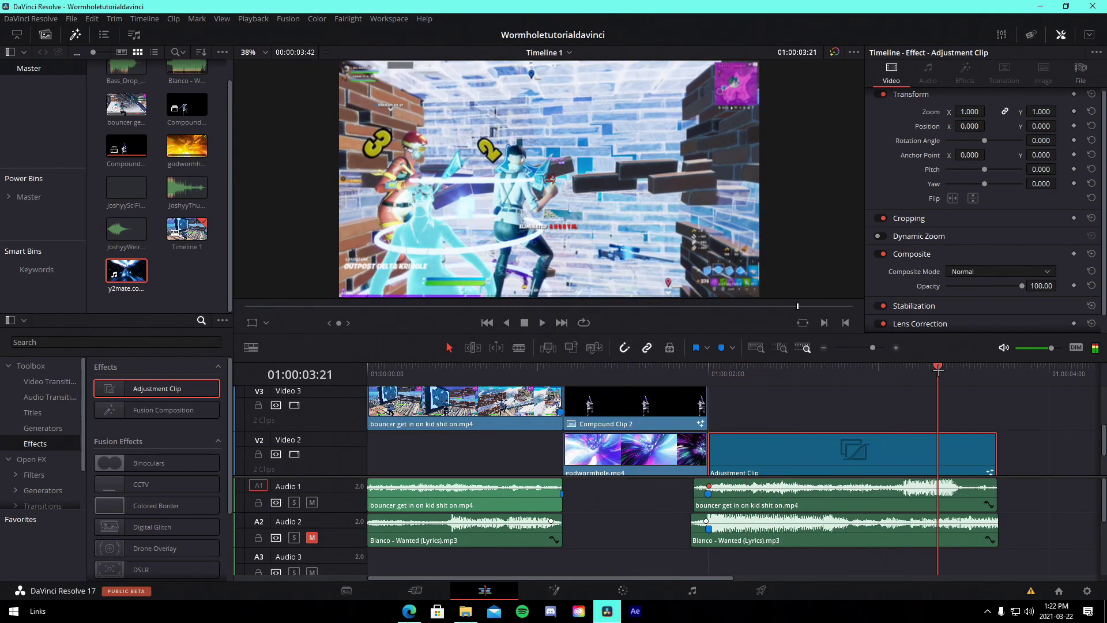
Step: Place JoshyyThunderSFX.wav on Audio 3, starting slightly before the wormhole clip at 01:00:01:09
left_click_drag(868, 348, 884, 347)
left_click(489, 381)
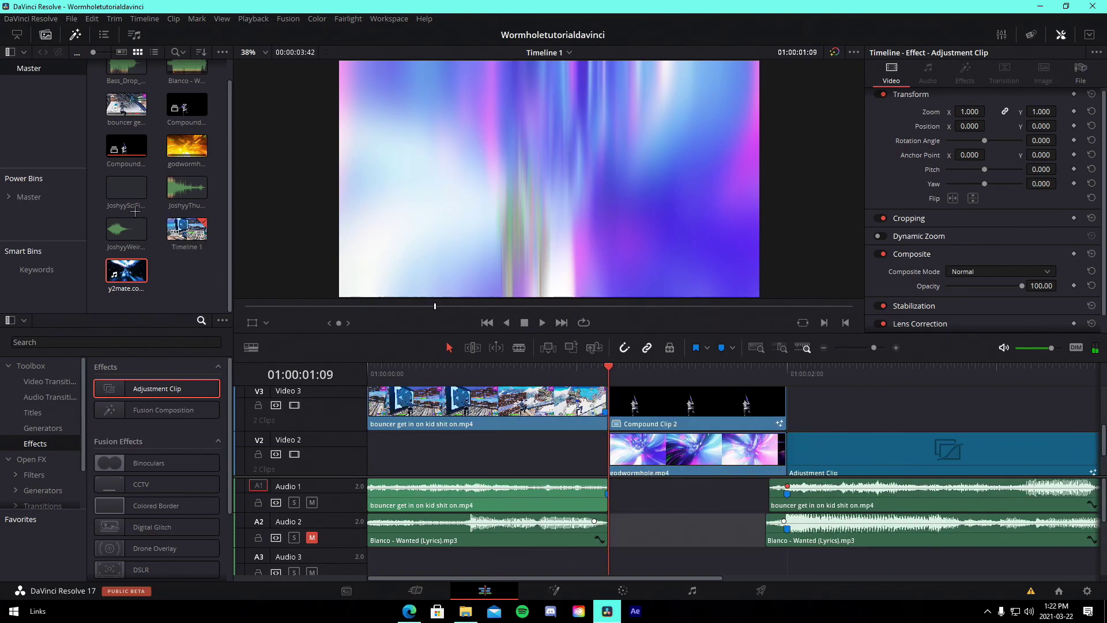
left_click_drag(188, 196, 680, 562)
left_click_drag(723, 568, 629, 569)
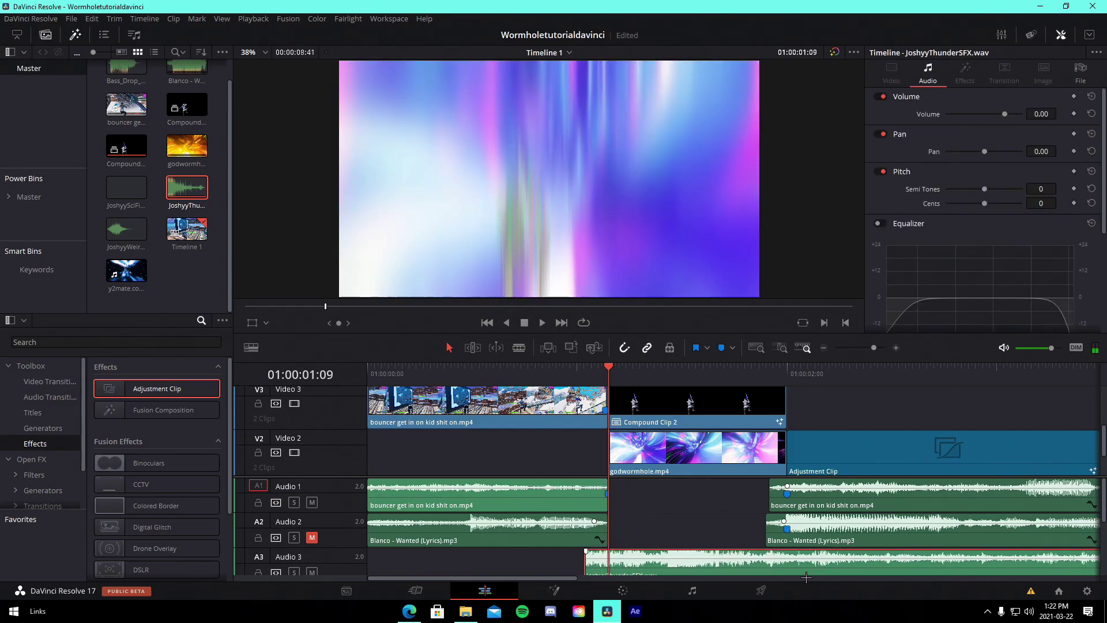
Step: Cut the thunder sound effect at 01:00:02:05 and delete the part after the cut
left_click_drag(790, 391, 804, 382)
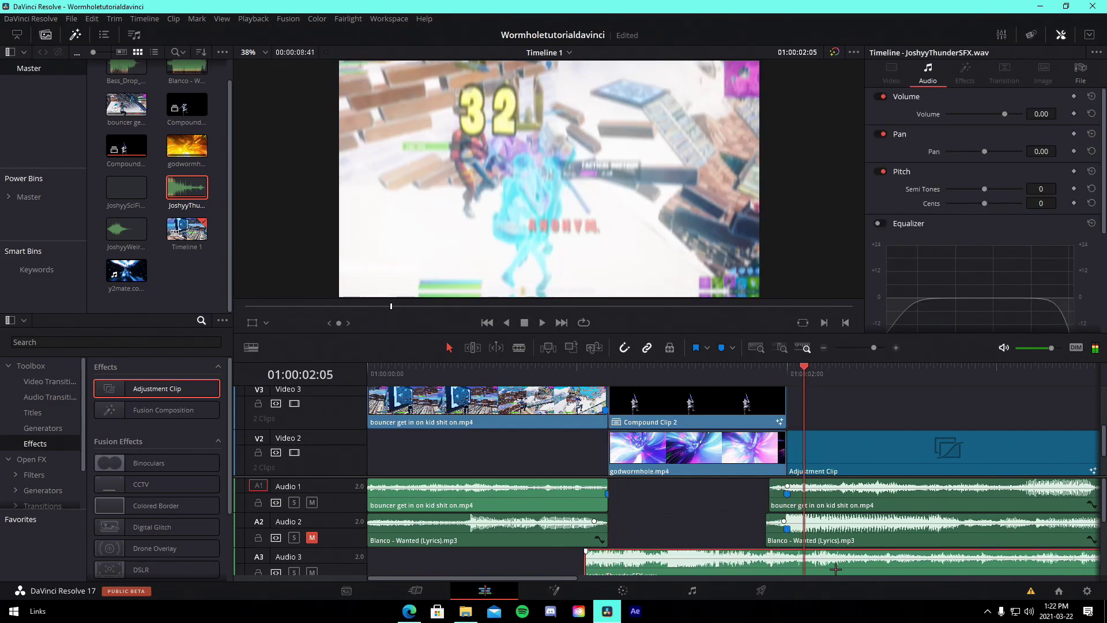
key("Delete")
Step: Fade the thunder sound effect out with volume keyframes at 01:00:02:00 and 01:00:02:05
left_click(786, 379)
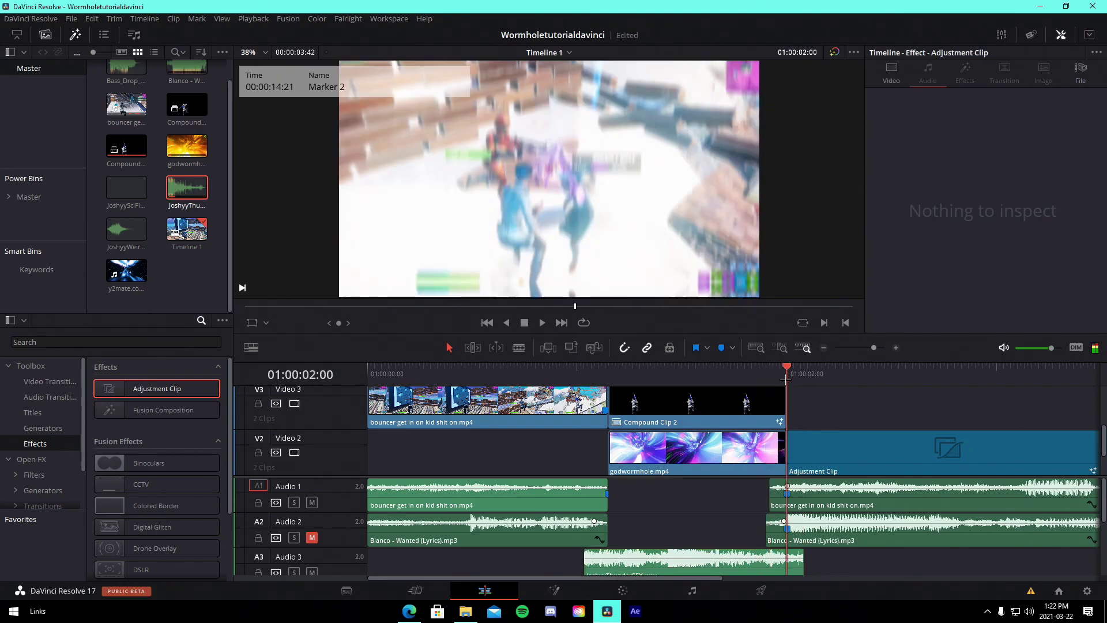
left_click(799, 556)
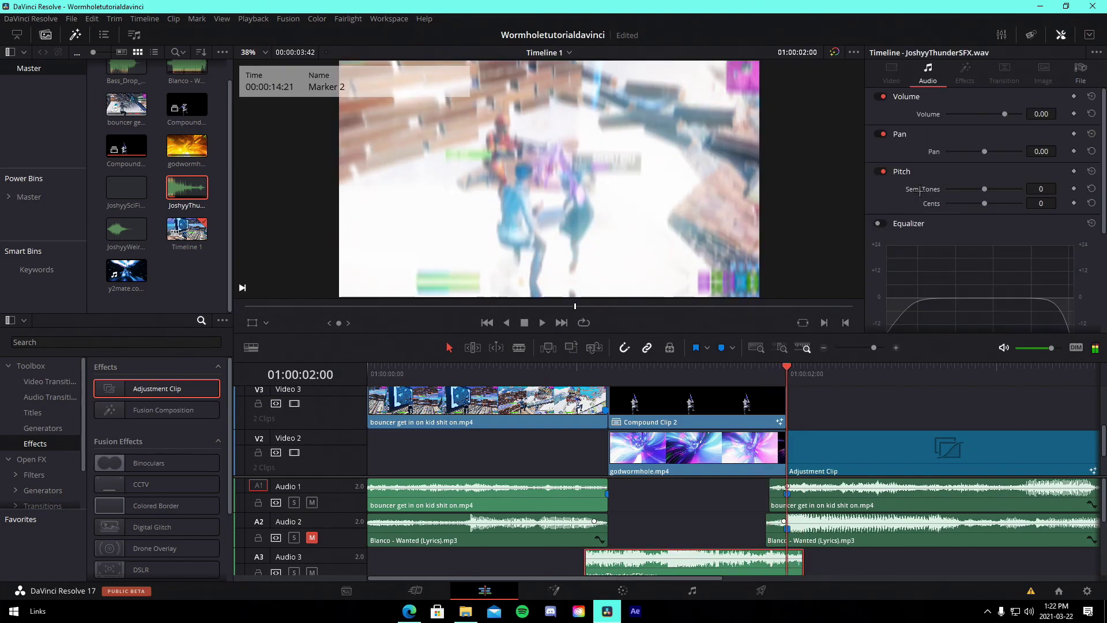
left_click(1073, 114)
key("space")
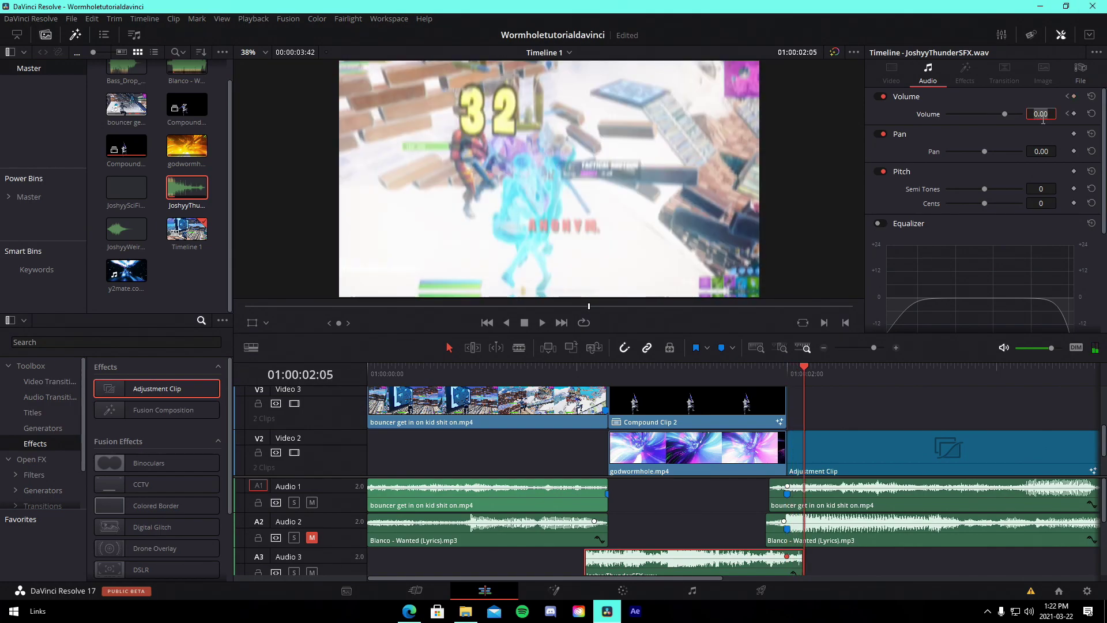
Step: Fade the thunder sound in from -20.00 at 01:00:01:04 to 0.00 at 01:00:01:09, and trim its start to 01:00:01:04
left_click(608, 370)
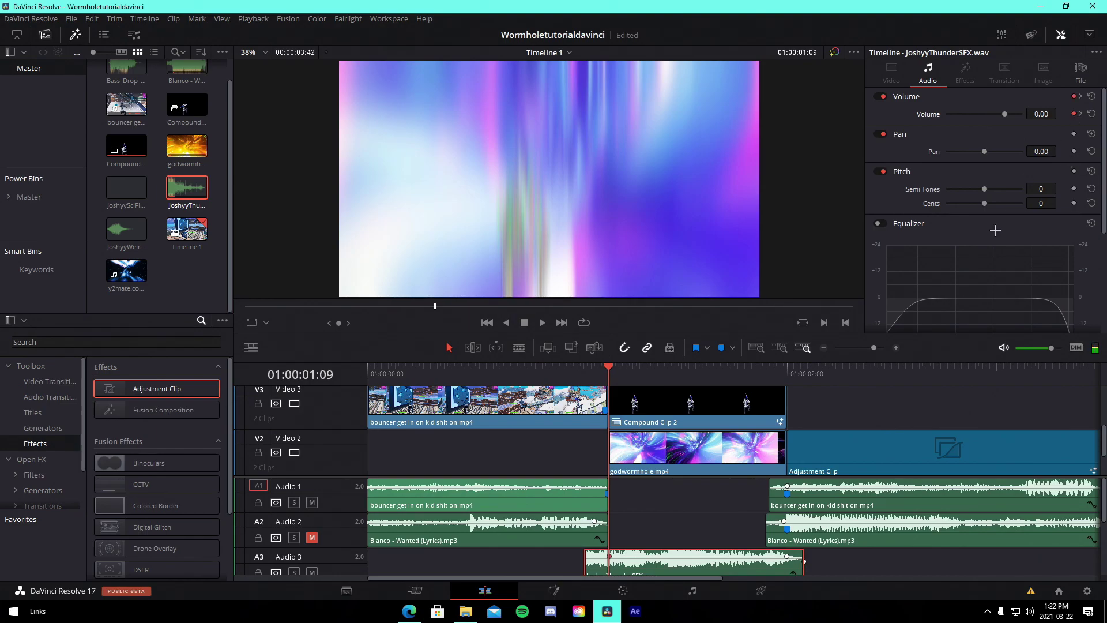
key("Left")
key("Left")
key("Left")
key("Left")
key("Left")
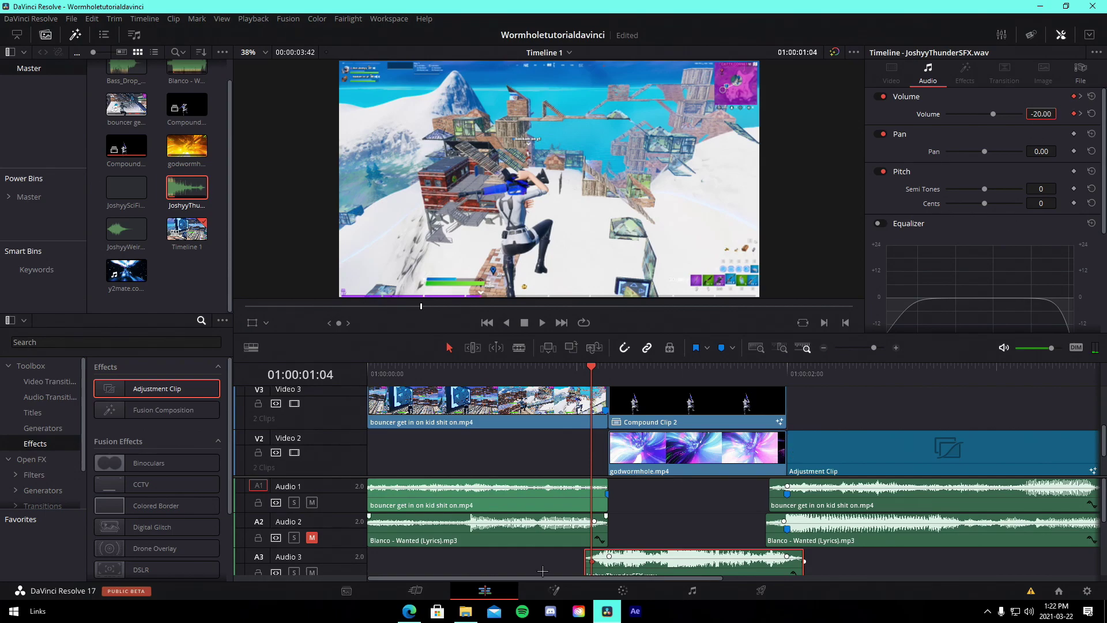
left_click_drag(583, 562, 590, 562)
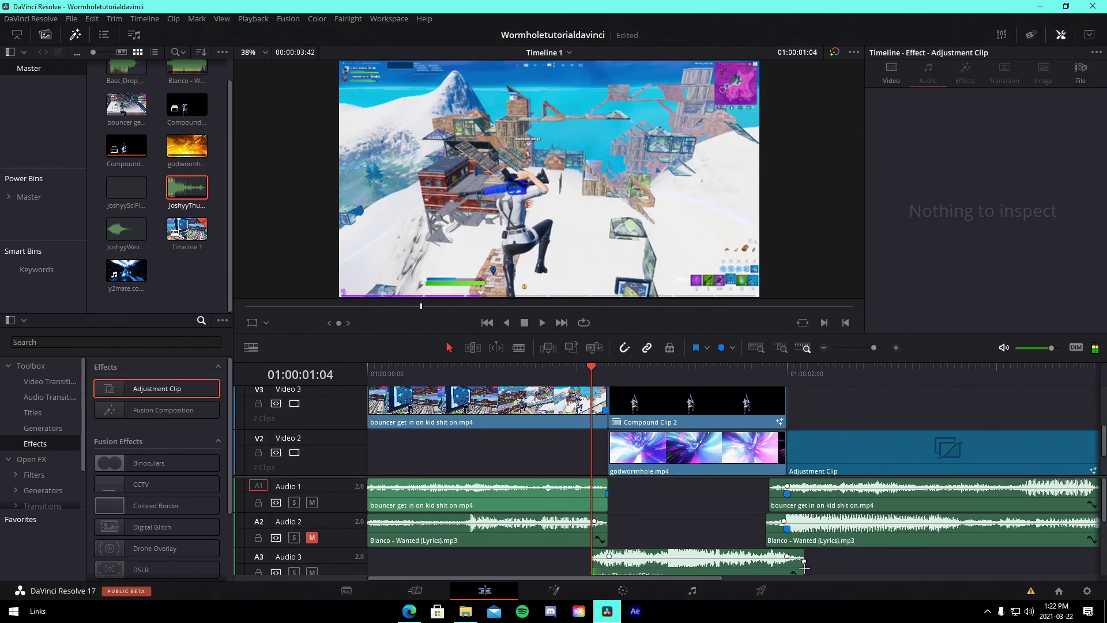
Step: Play back the wormhole transition and look over the timeline's video and sound effect tracks
left_click(574, 376)
key("space")
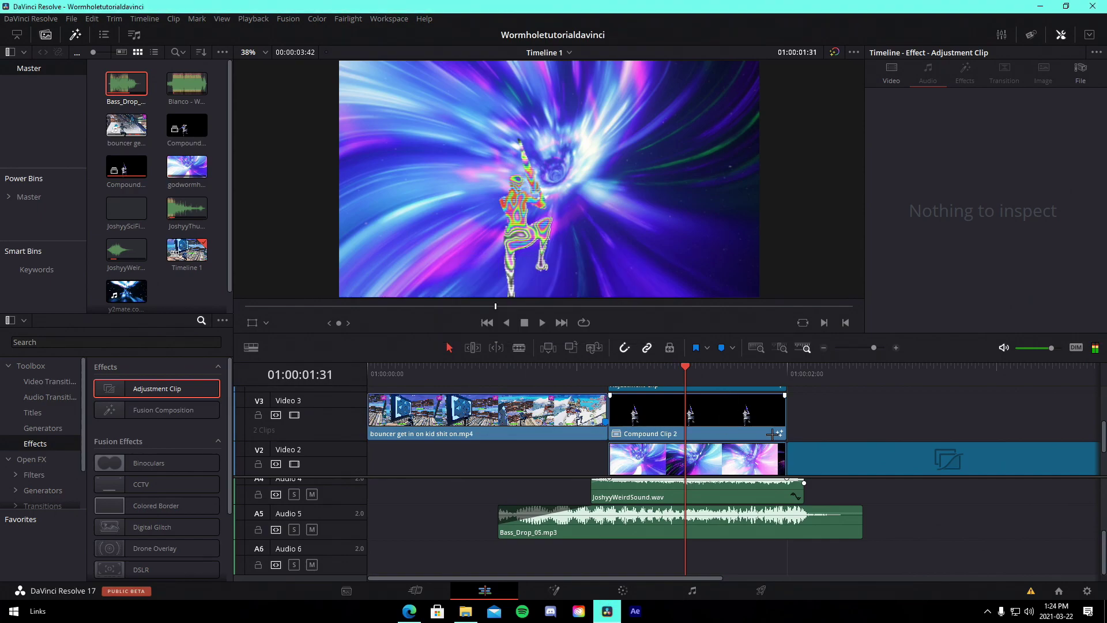
scroll(773, 434, "down", 3)
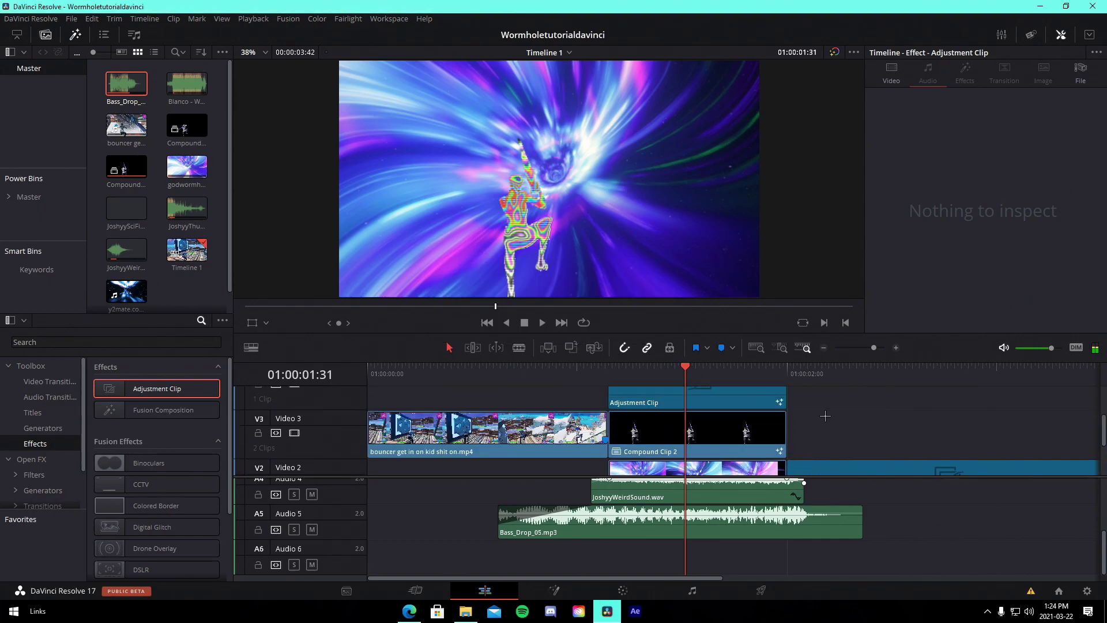
scroll(814, 464, "down", 2)
scroll(814, 464, "up", 4)
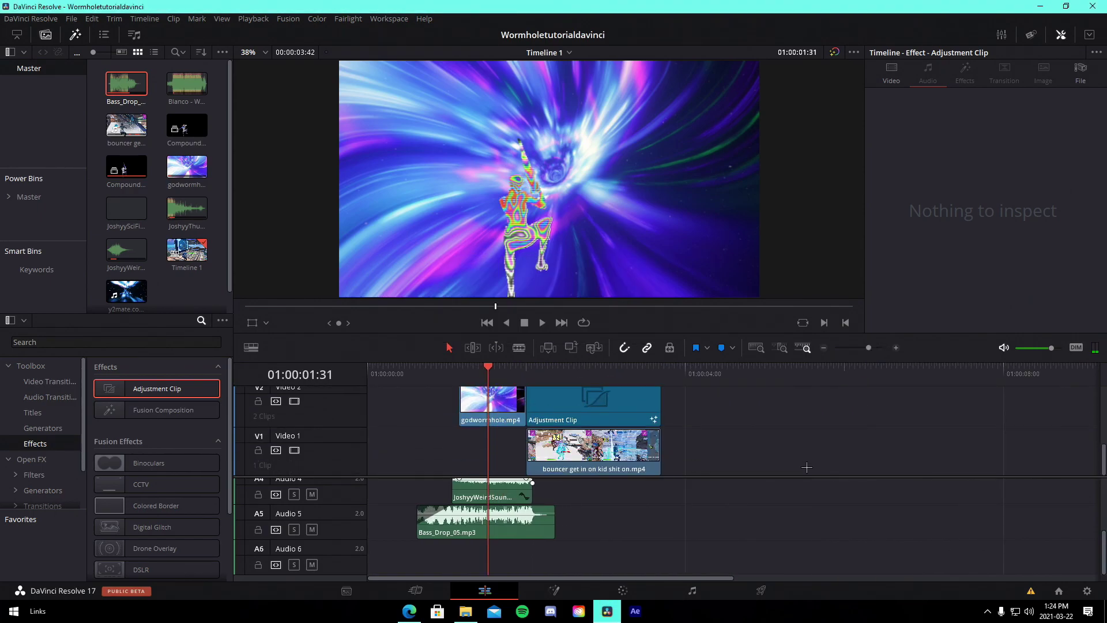
left_click_drag(433, 370, 451, 370)
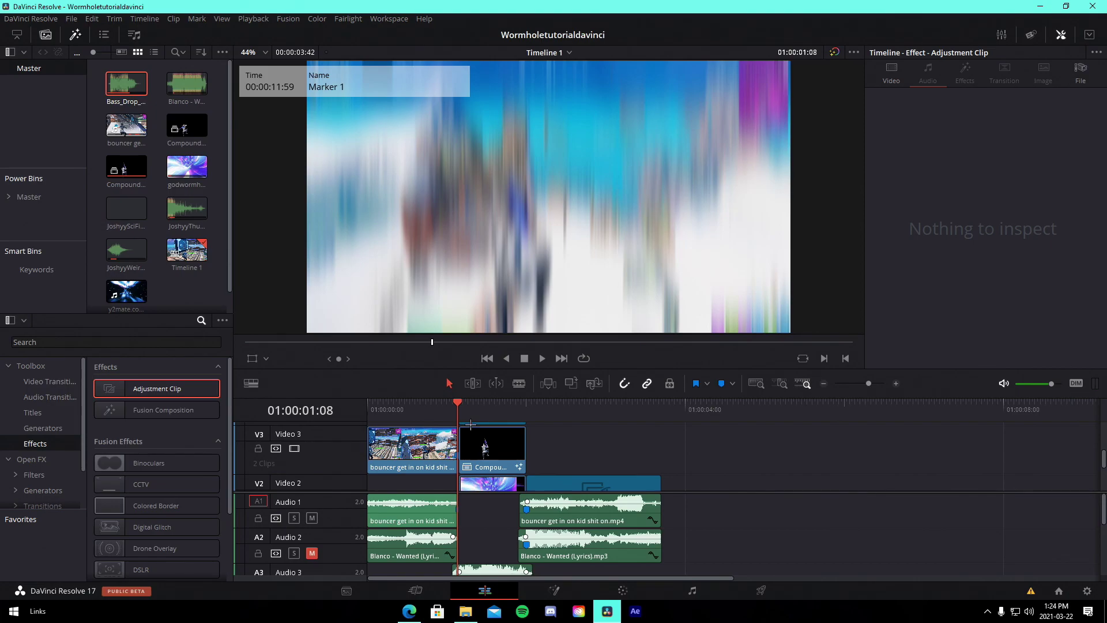
left_click_drag(465, 420, 472, 415)
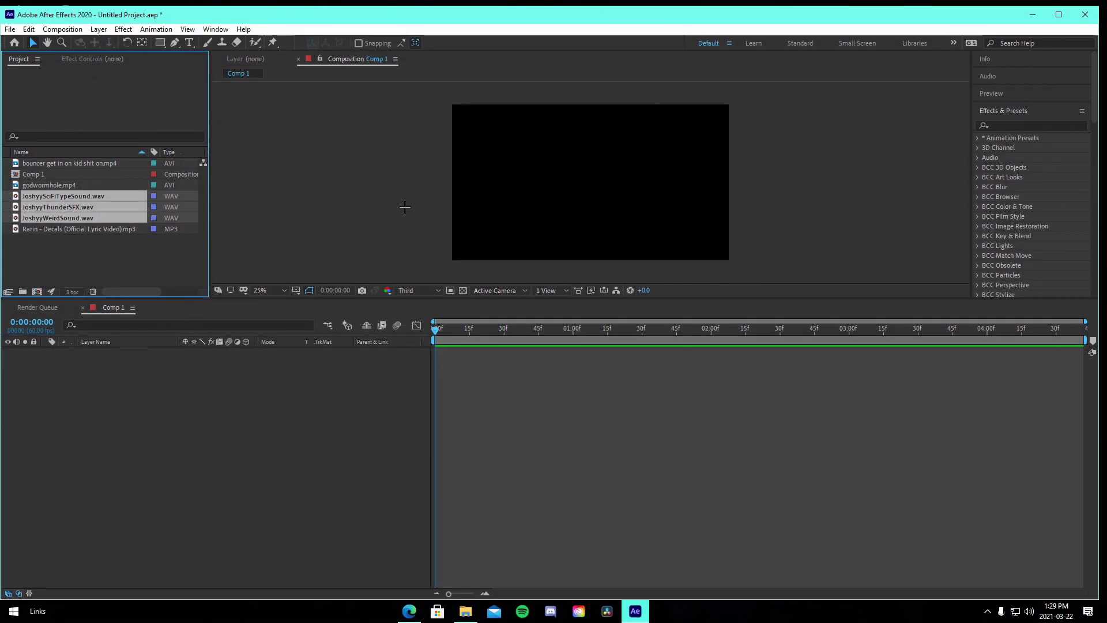
Step: Check Comp 1's composition settings in Adobe After Effects and accept them as they are
left_click(398, 208)
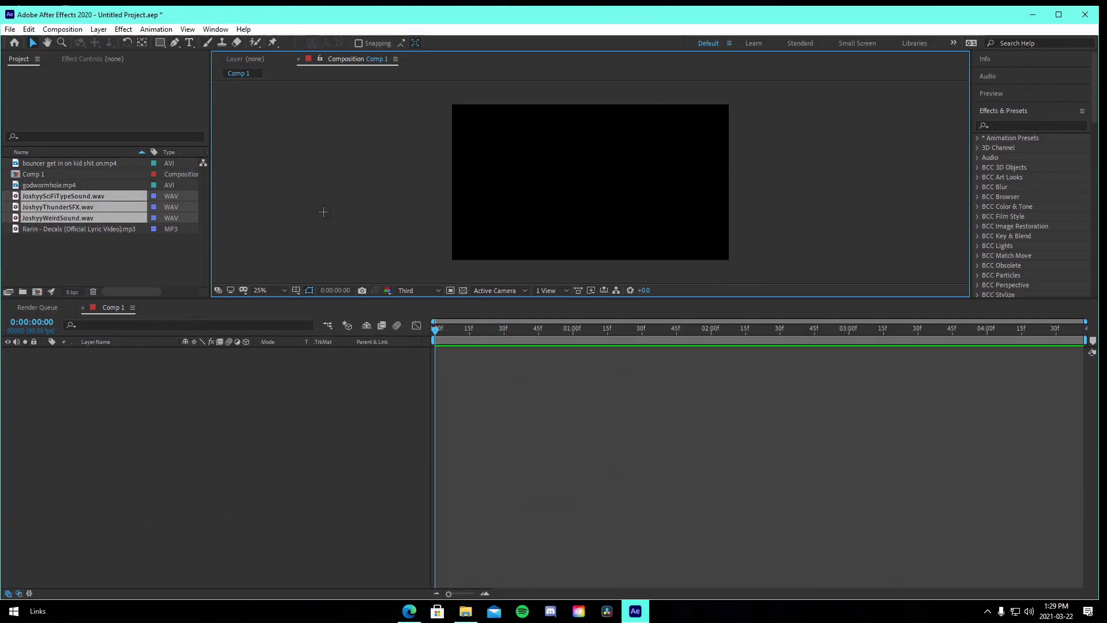
left_click(395, 359)
left_click(63, 29)
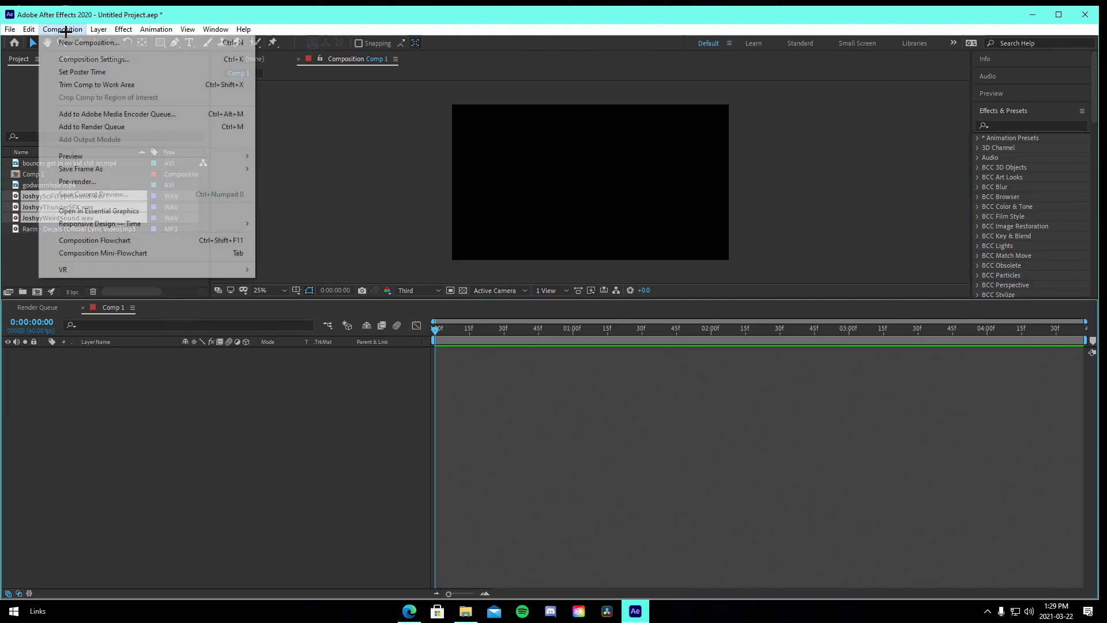
left_click(91, 59)
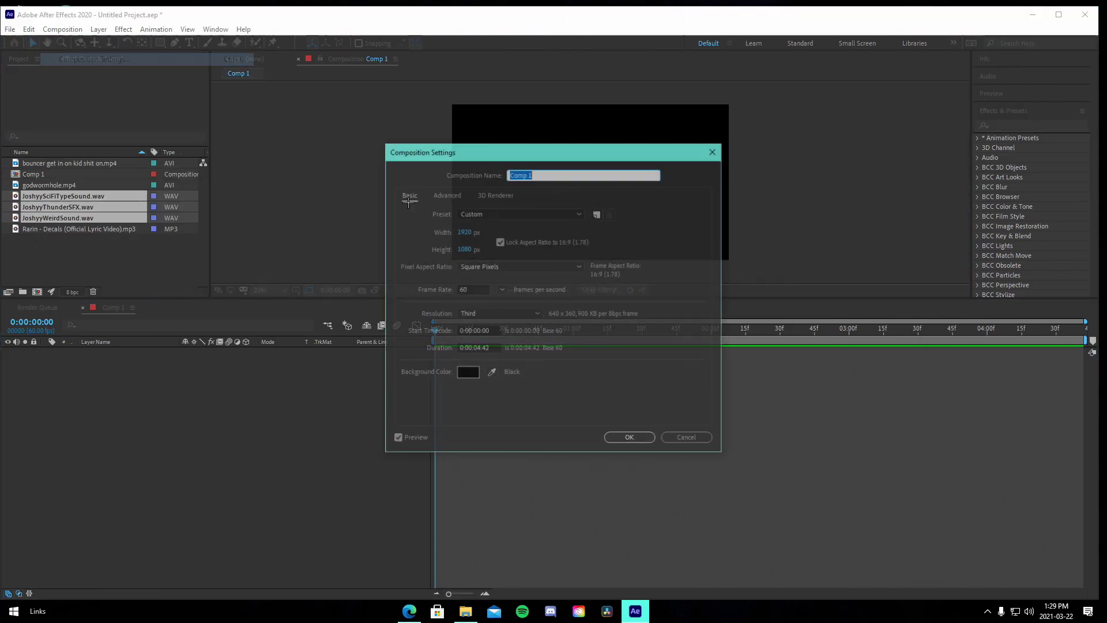
left_click(631, 438)
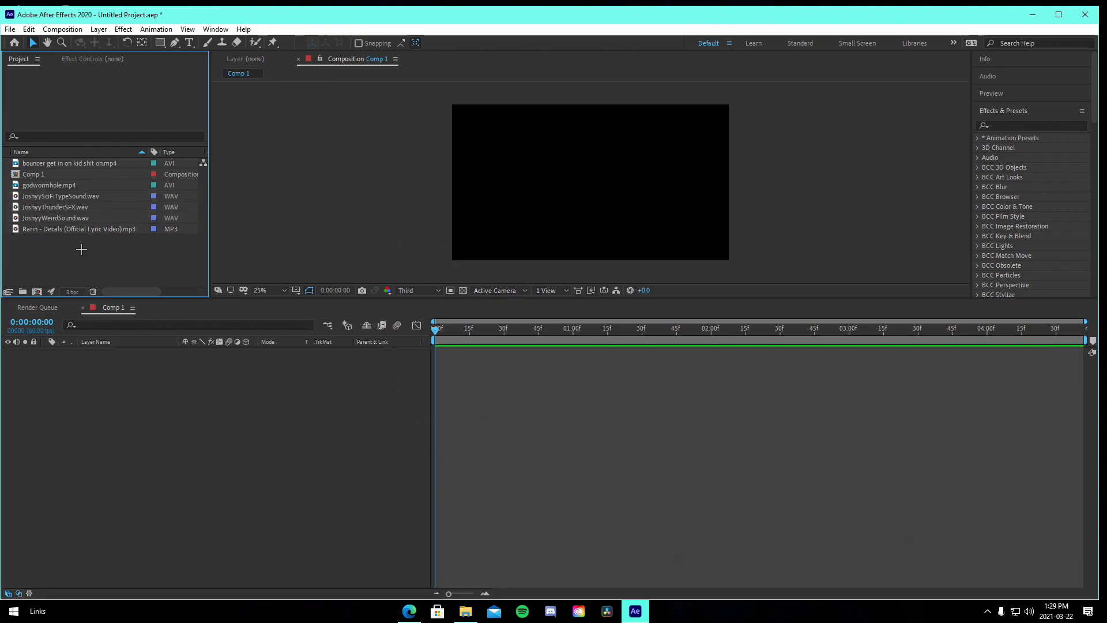
Step: Review the imported project files and preview the godwormhole.mp4 footage
left_click(43, 183)
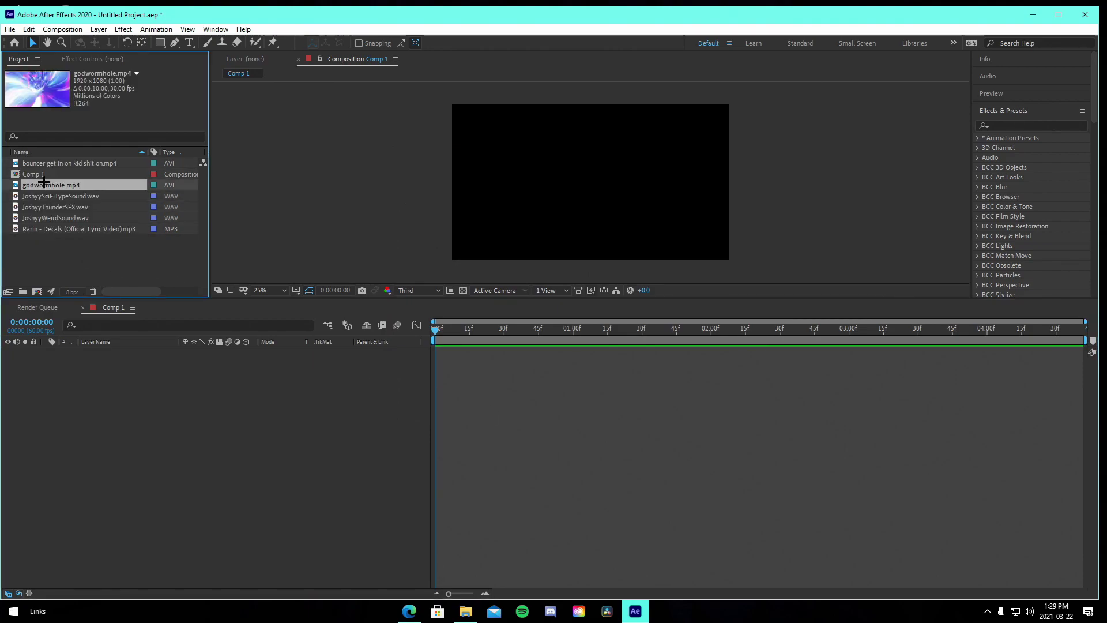
left_click(52, 164)
left_click(68, 184)
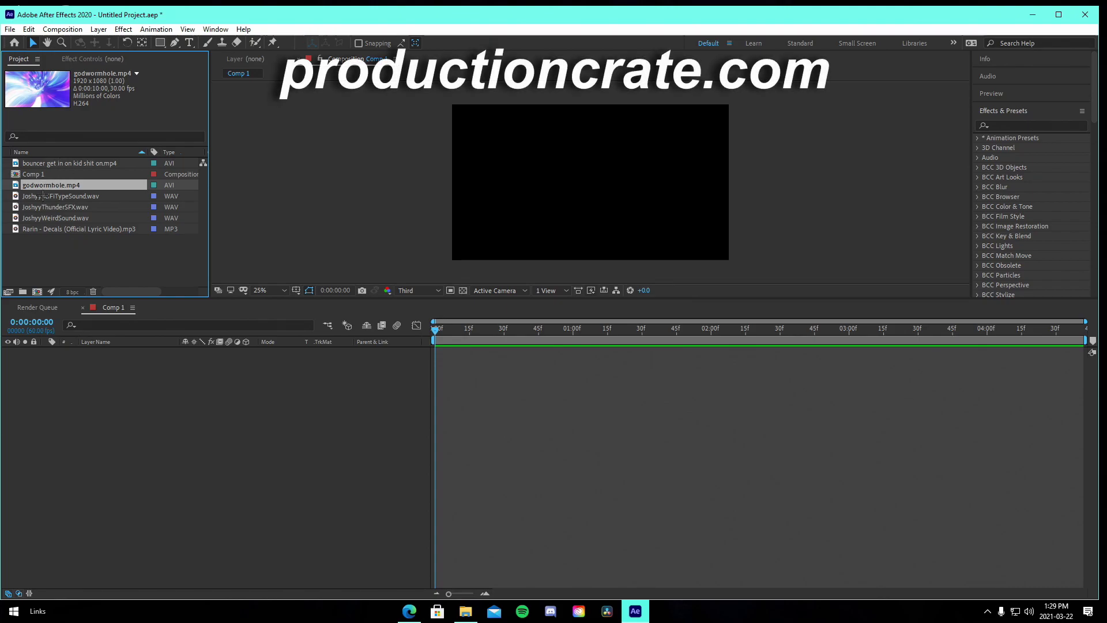
left_click(84, 257)
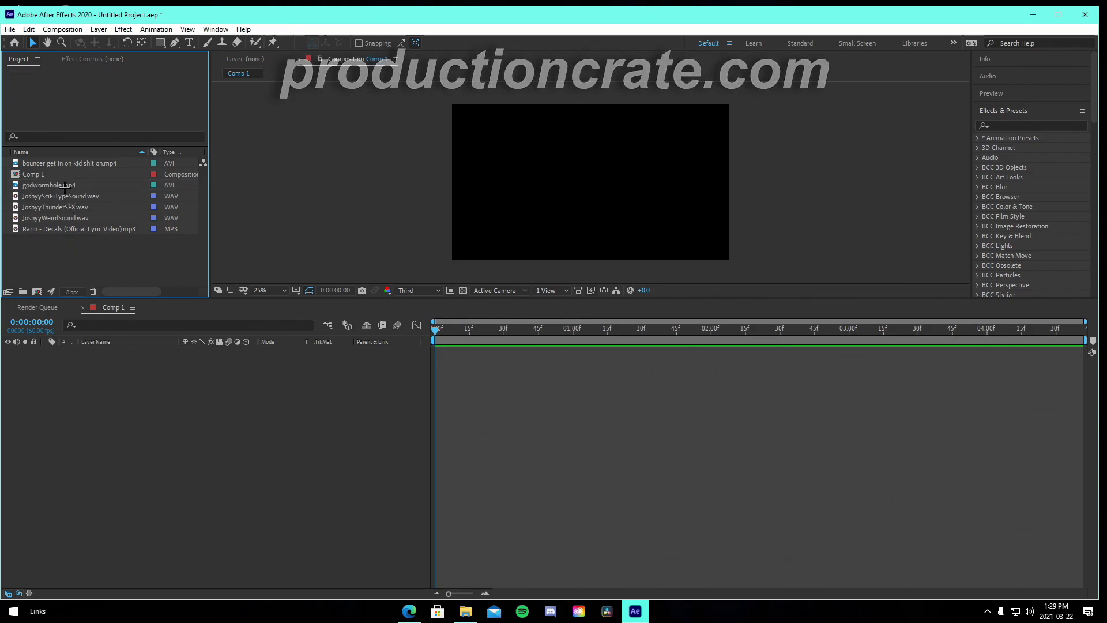
double_click(75, 185)
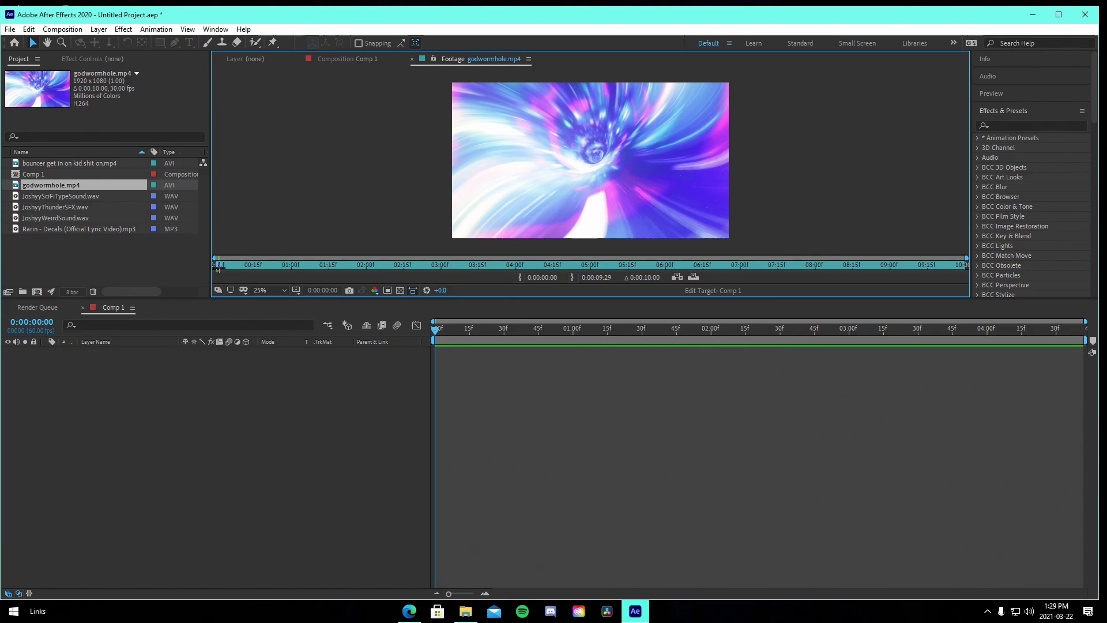
mouse_move(220, 267)
left_mouse_down()
mouse_move(246, 273)
mouse_move(210, 287)
left_mouse_up()
left_click(181, 384)
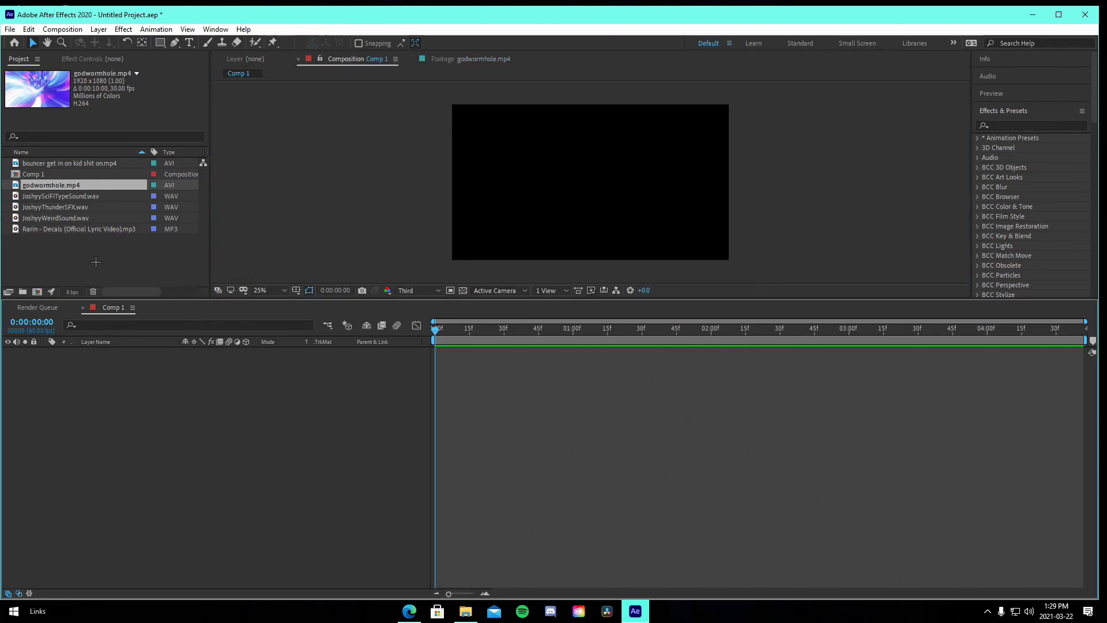
left_click(96, 262)
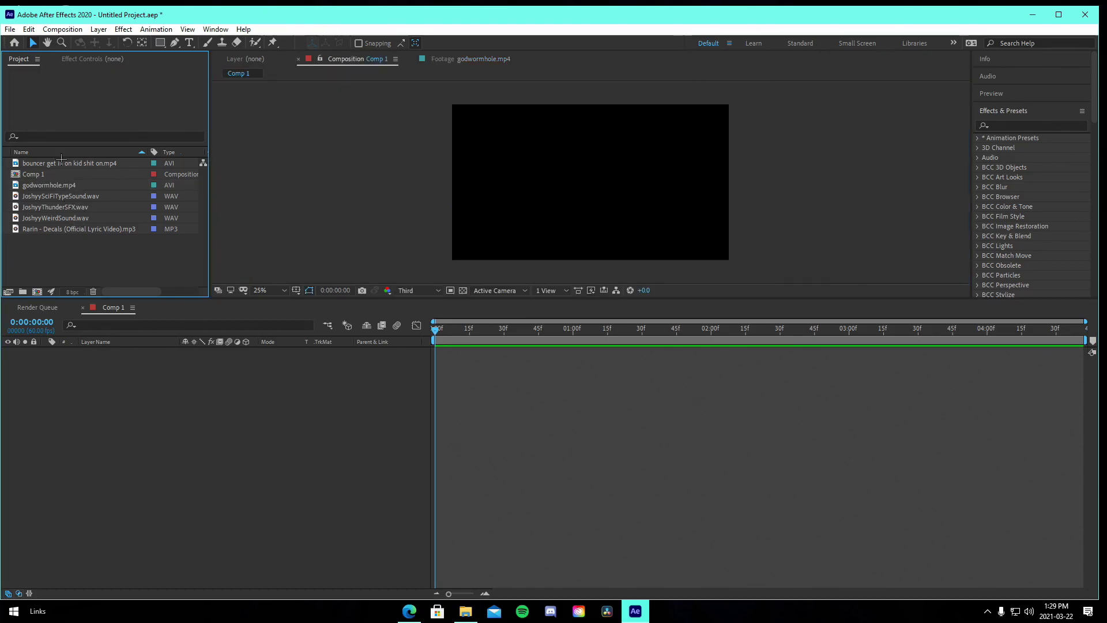
Step: Add bouncer get in on kid shit on.mp4 to Comp 1, aligned to the composition start, and find the transition point at 0:00:00:43
left_click_drag(69, 163, 553, 367)
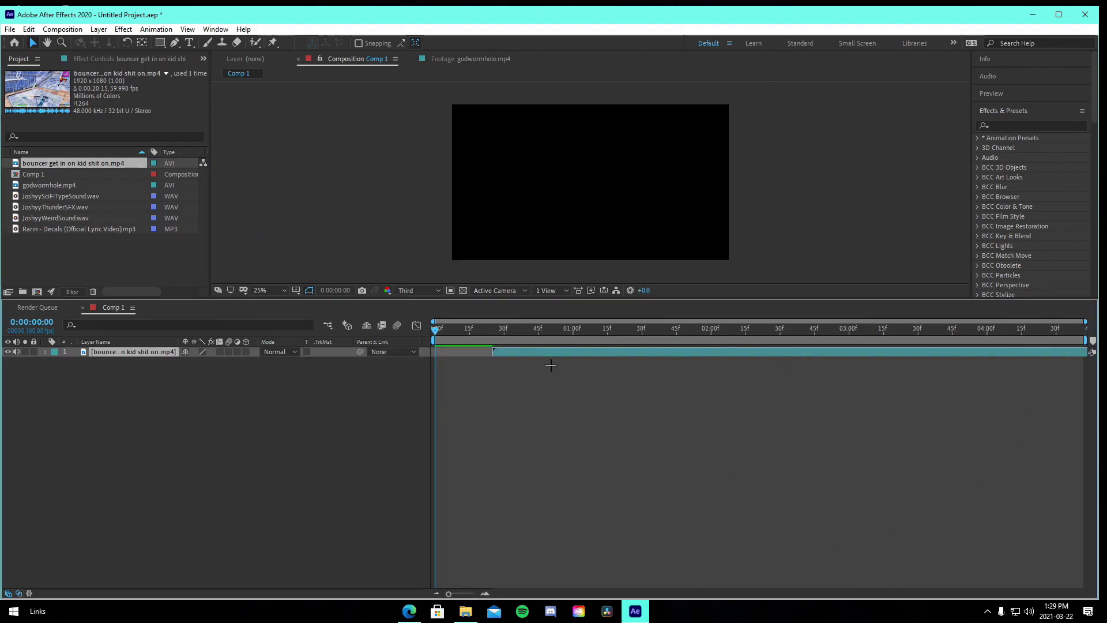
key("l")
key("l")
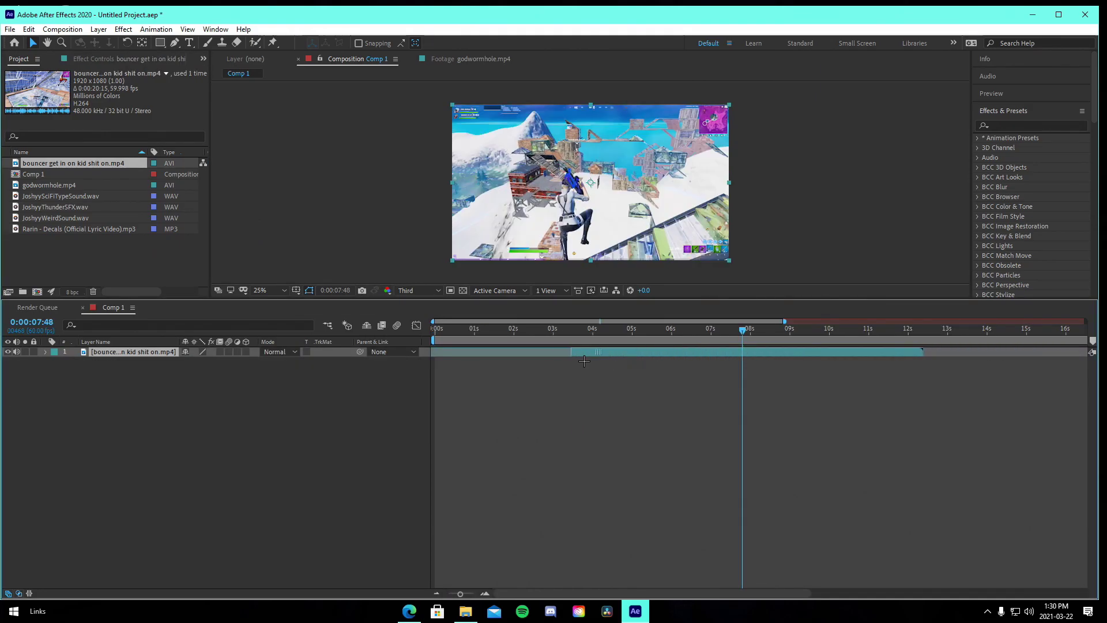
key("Home")
left_click_drag(584, 361, 464, 334)
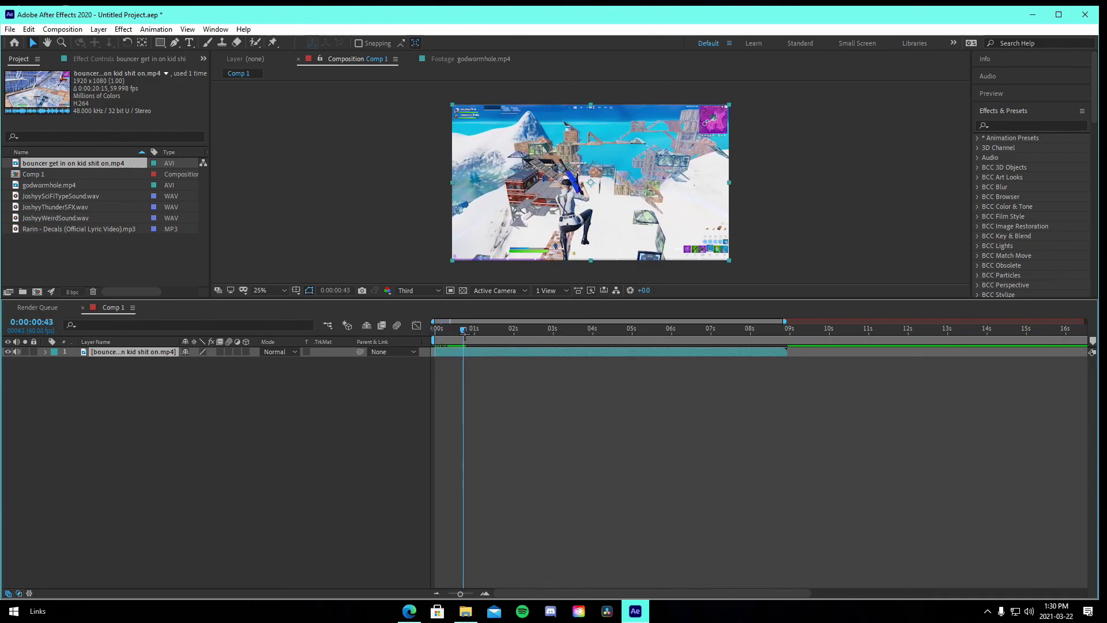
Step: Split the gameplay layer at 0:00:00:43 and again at 0:00:00:44 to isolate a single frame
key("ctrl+d")
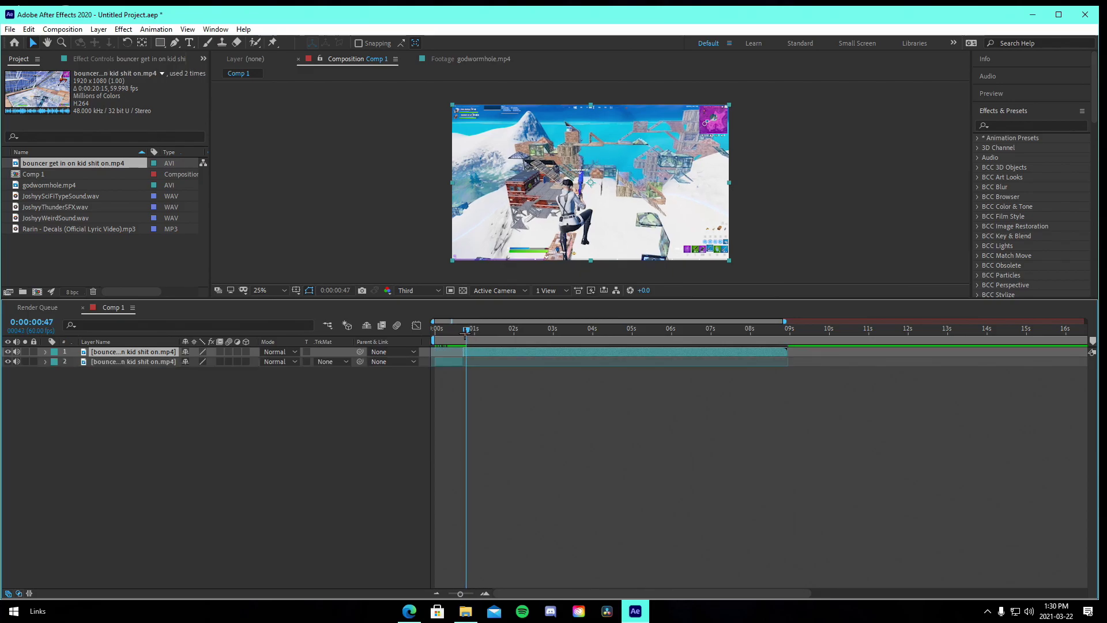
key("Page_Down")
left_click(485, 594)
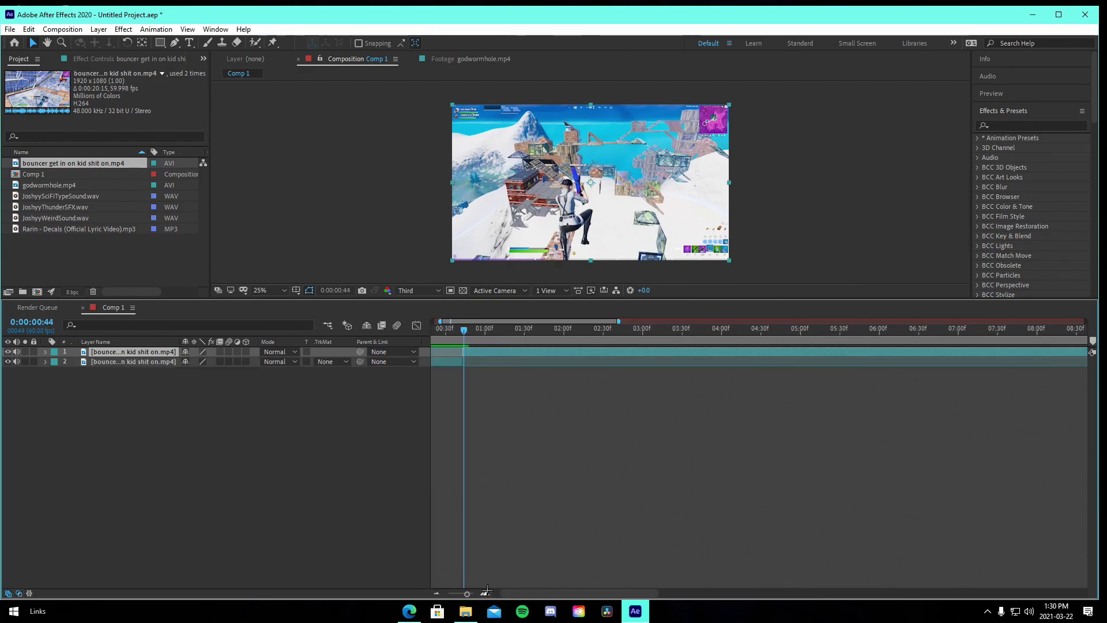
left_click(485, 594)
key("ctrl+d")
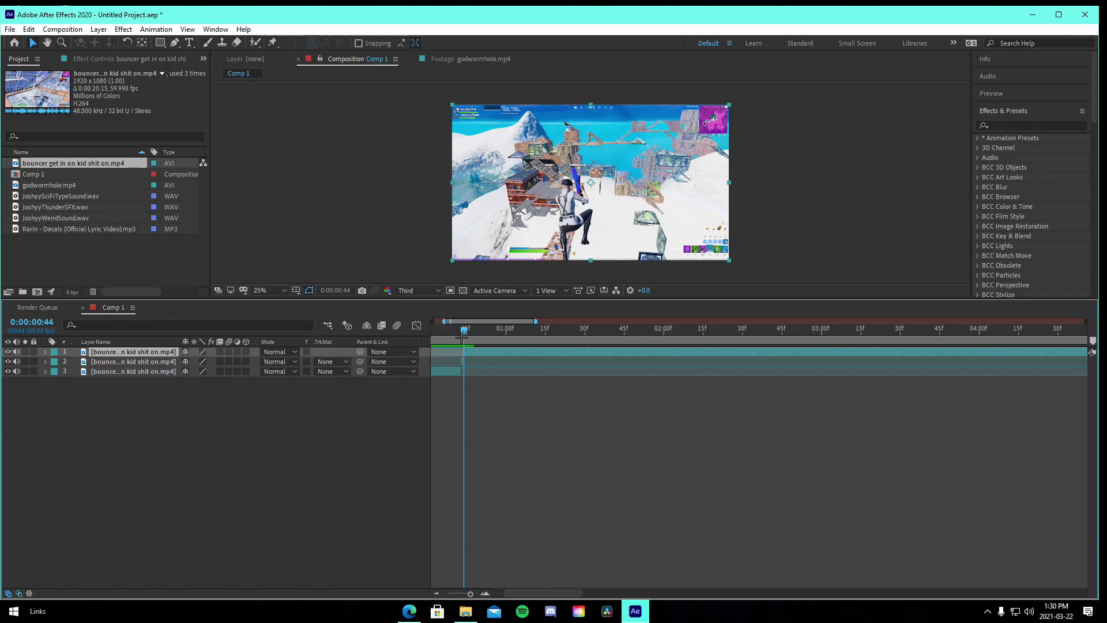
Step: Split the last gameplay layer where the second clip should begin and delete the part before the cut
left_click(462, 333)
key("space")
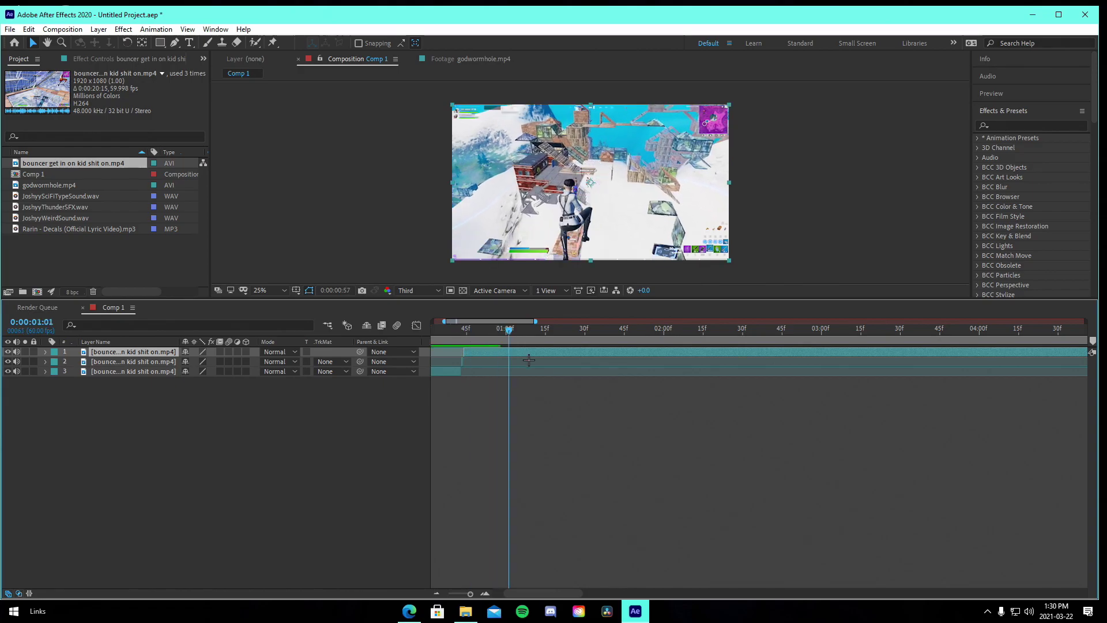
left_click_drag(683, 484, 420, 491)
left_click(437, 594)
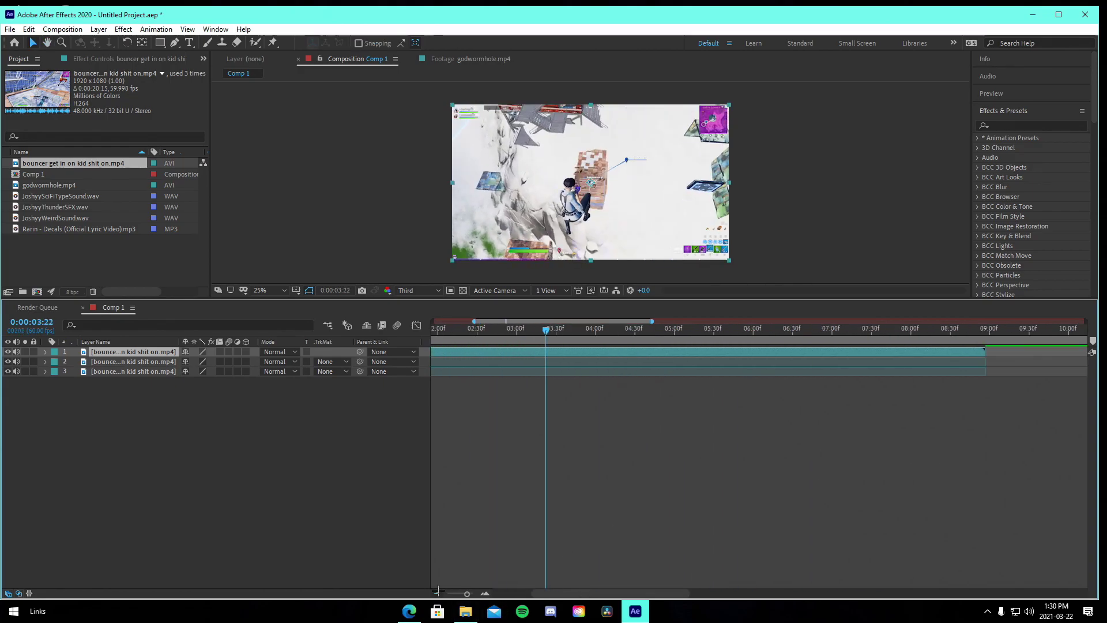
left_click(437, 594)
left_click_drag(546, 332, 585, 355)
key("ctrl+shift+d")
left_click(569, 362)
key("Delete")
Step: Apply Freeze Frame to the single-frame gameplay layer at 0:00:00:43
key("Home")
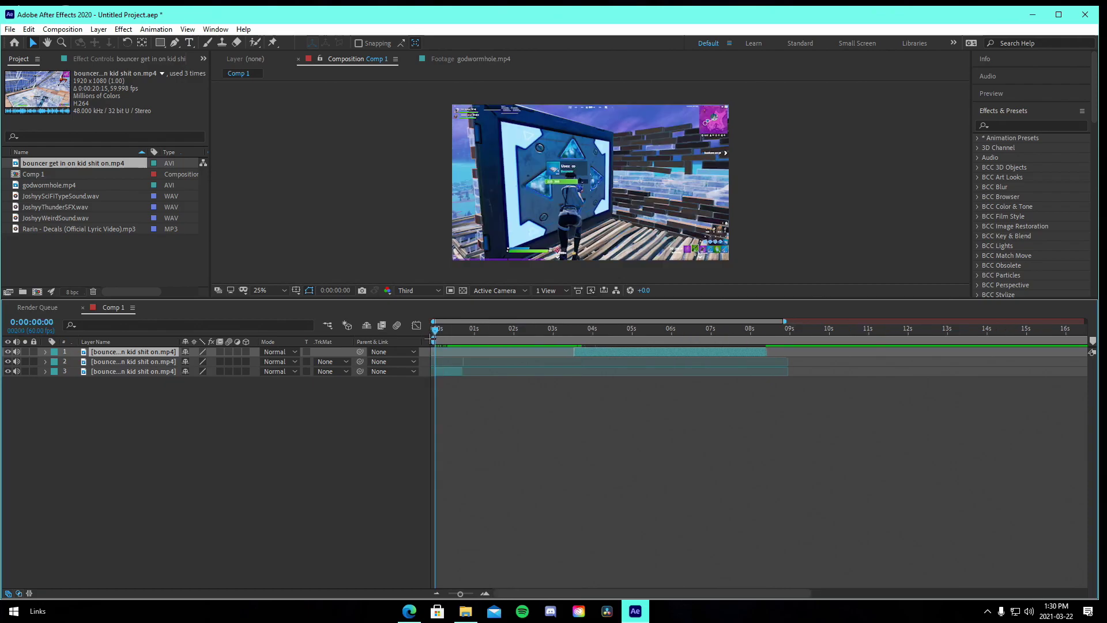
key("space")
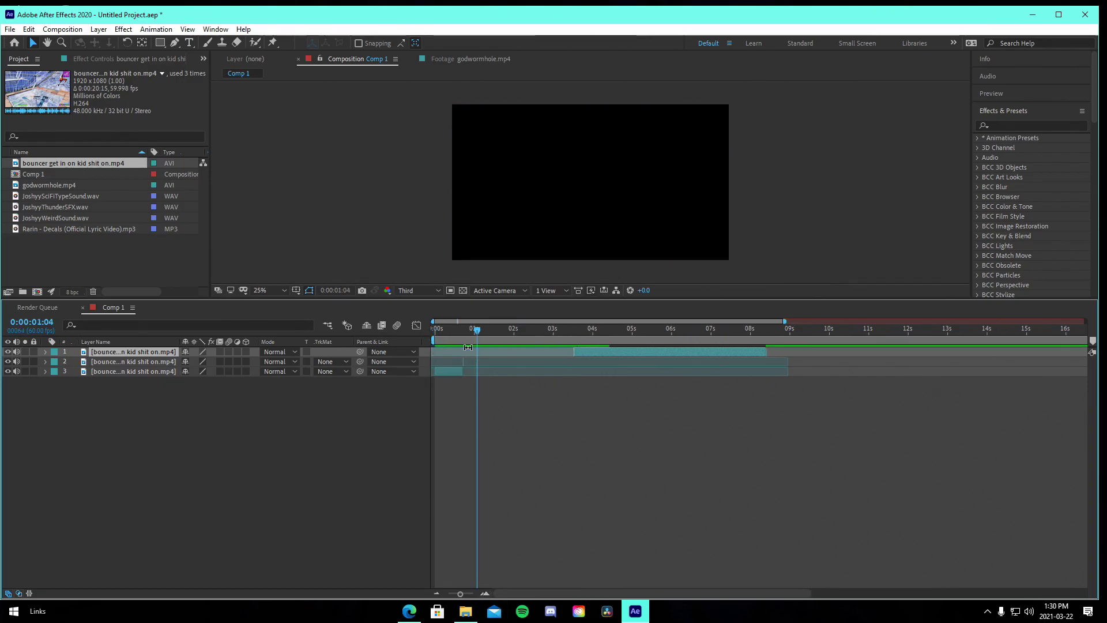
left_click(485, 593)
left_click(484, 592)
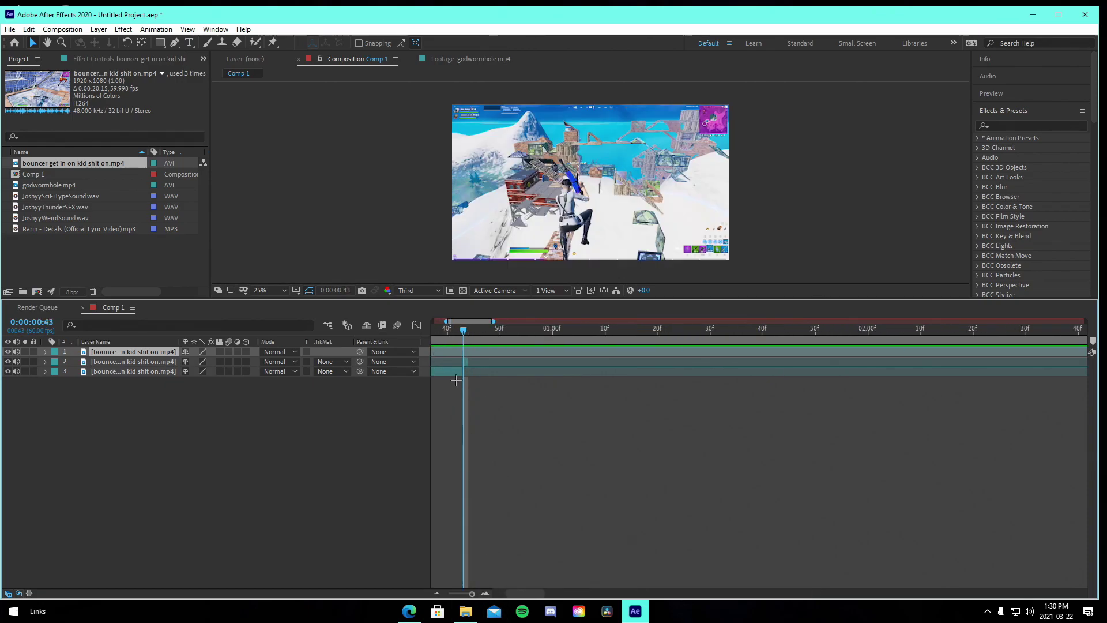
right_click(466, 360)
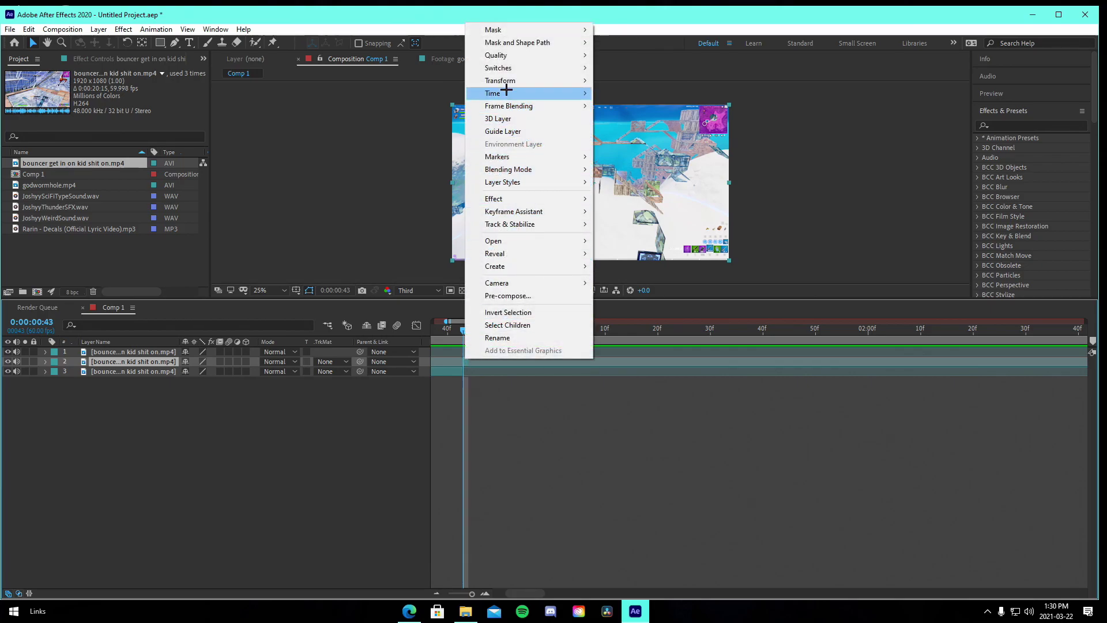
mouse_move(537, 93)
left_click(633, 132)
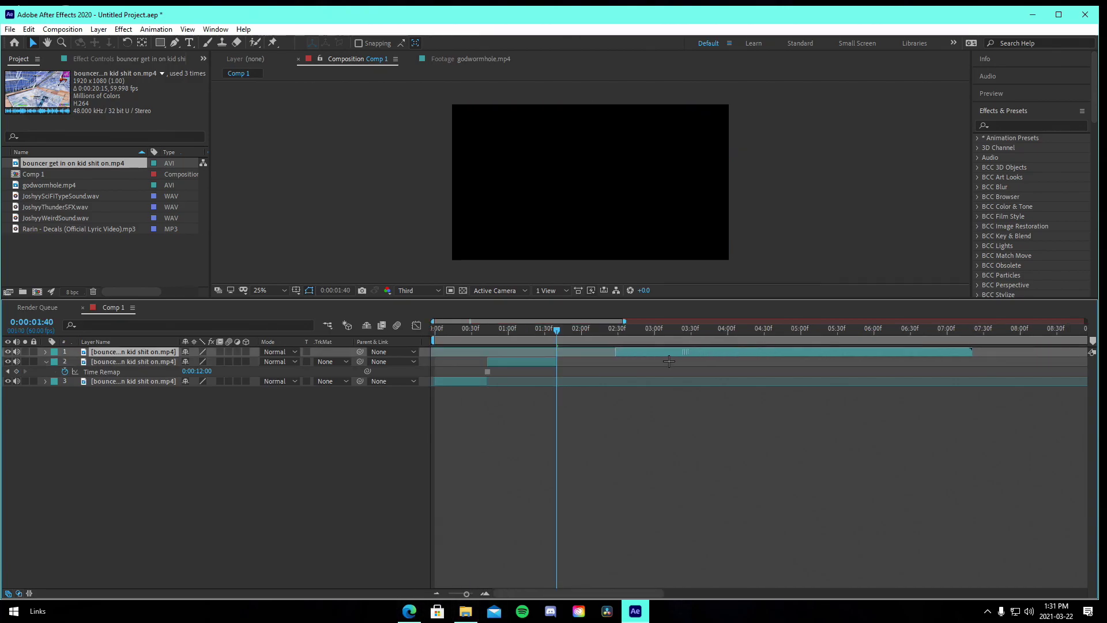
Step: Move the second gameplay clip to the bottom of the layer stack and slide it so it starts around the freeze frame's end
left_click_drag(158, 347, 164, 385)
left_click(486, 594)
left_click(487, 593)
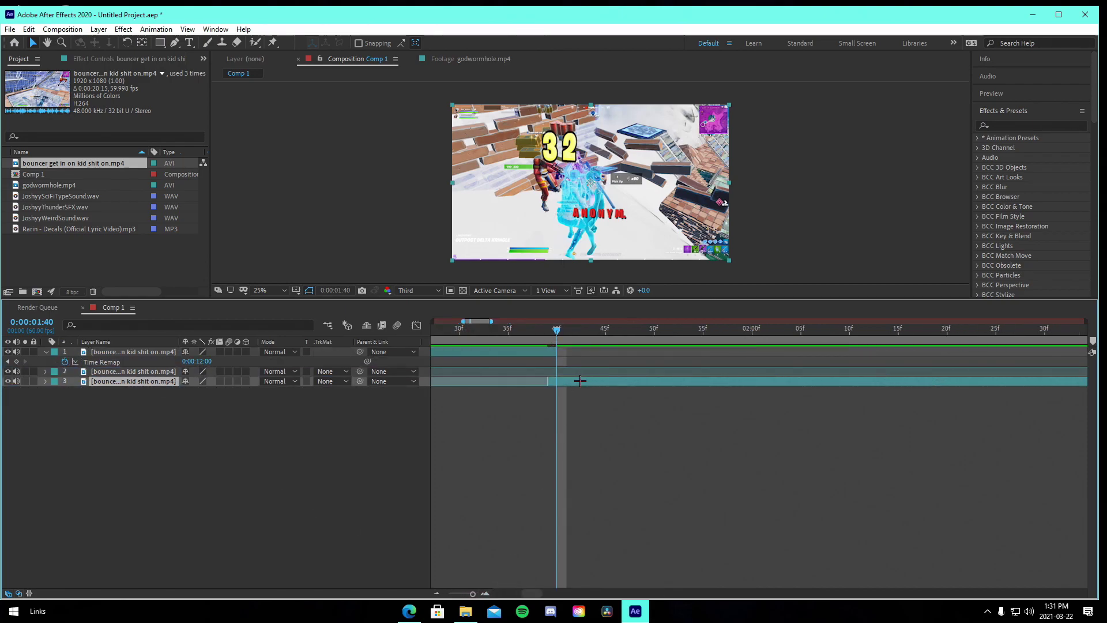
left_click_drag(580, 381, 613, 381)
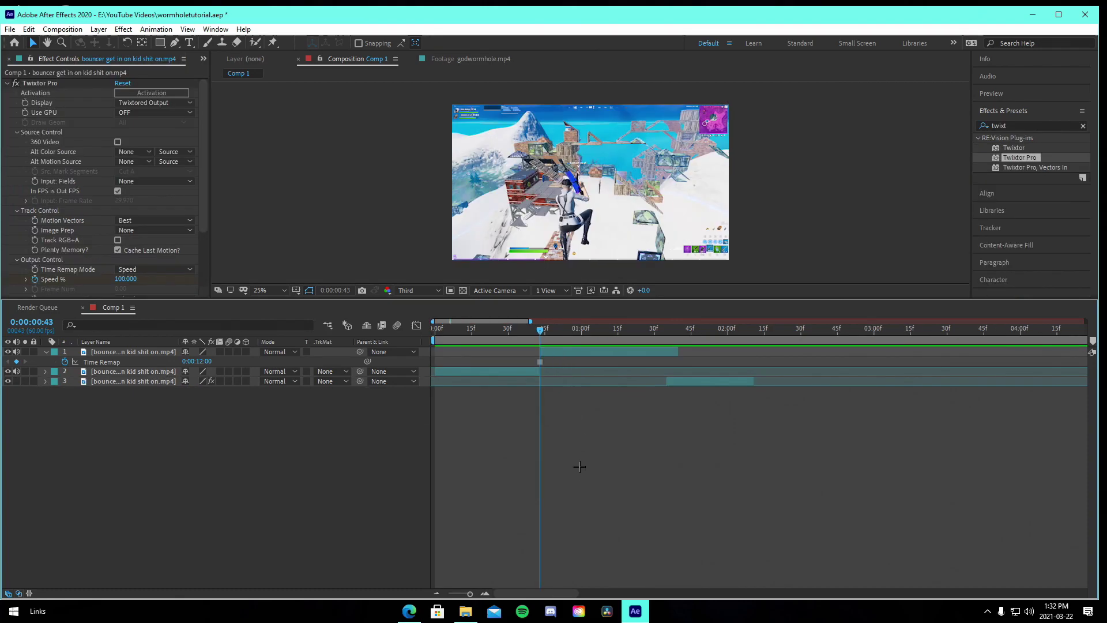
Step: Start a Pen tool mask on the freeze-frame layer at the character's standing foot, by the lower edge of the image
left_click(570, 353)
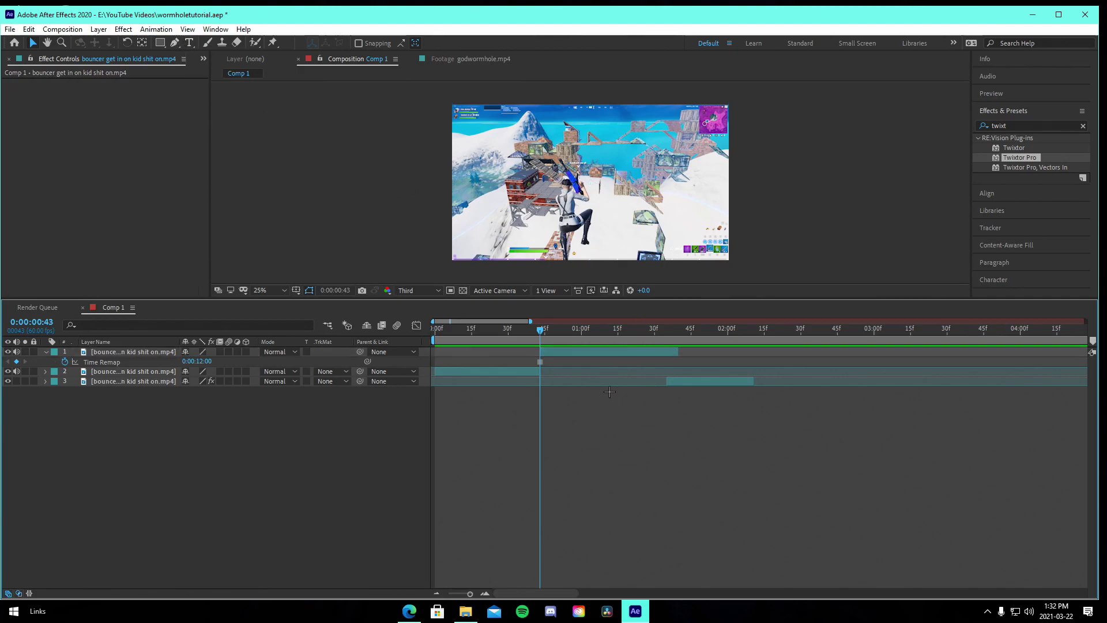
left_click(175, 44)
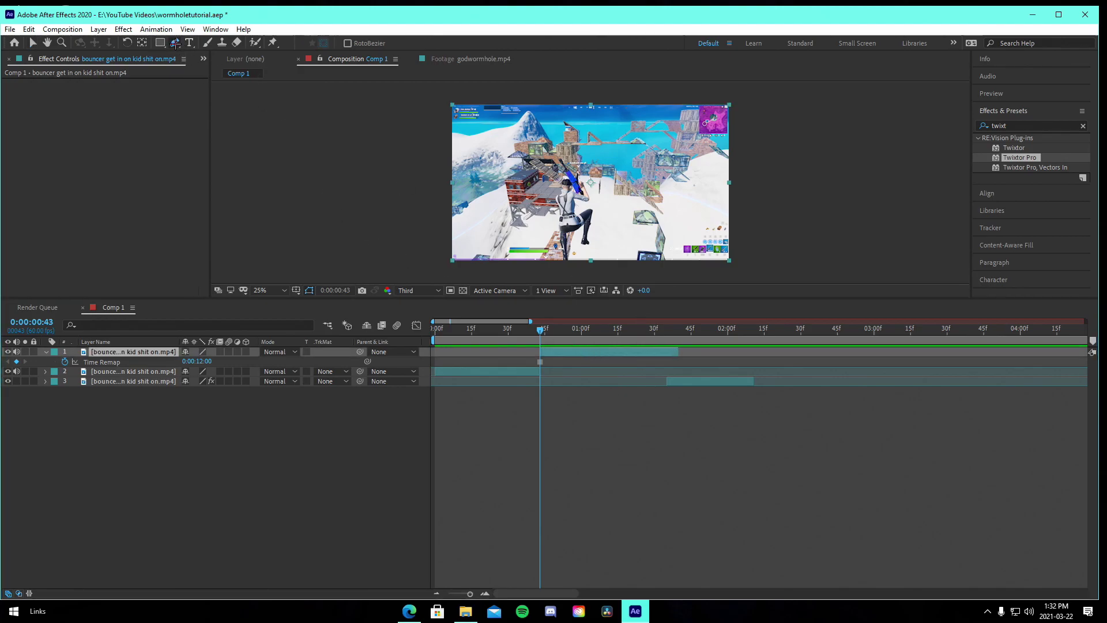
scroll(577, 236, "up", 5)
scroll(557, 237, "down", 3)
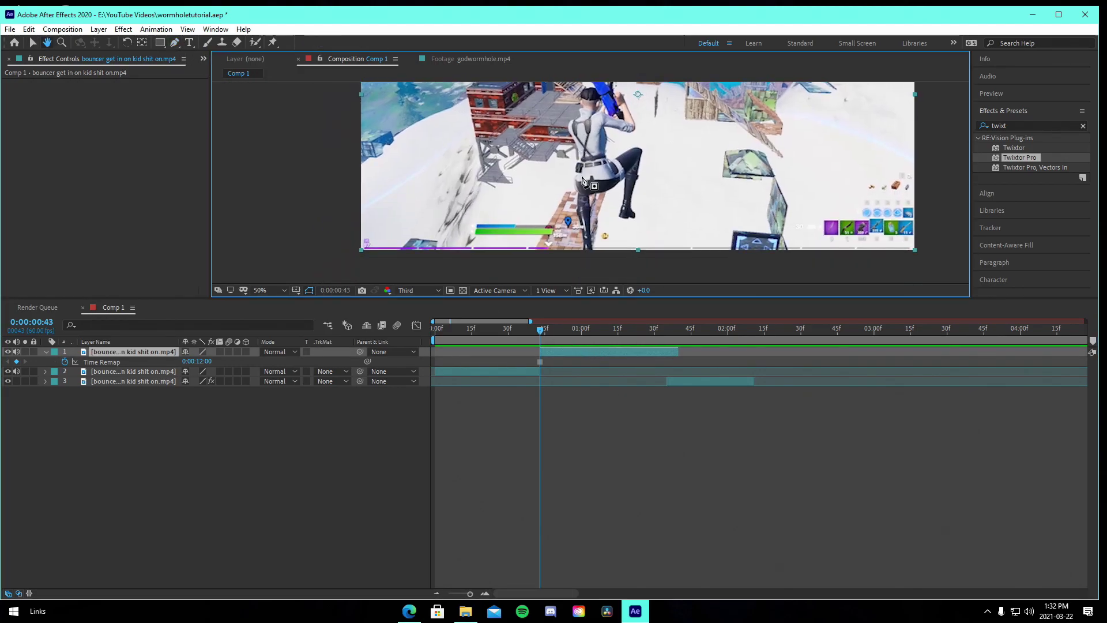
scroll(560, 251, "up", 3)
left_click_drag(558, 248, 589, 89)
left_click_drag(599, 281, 556, 178)
left_click(546, 177)
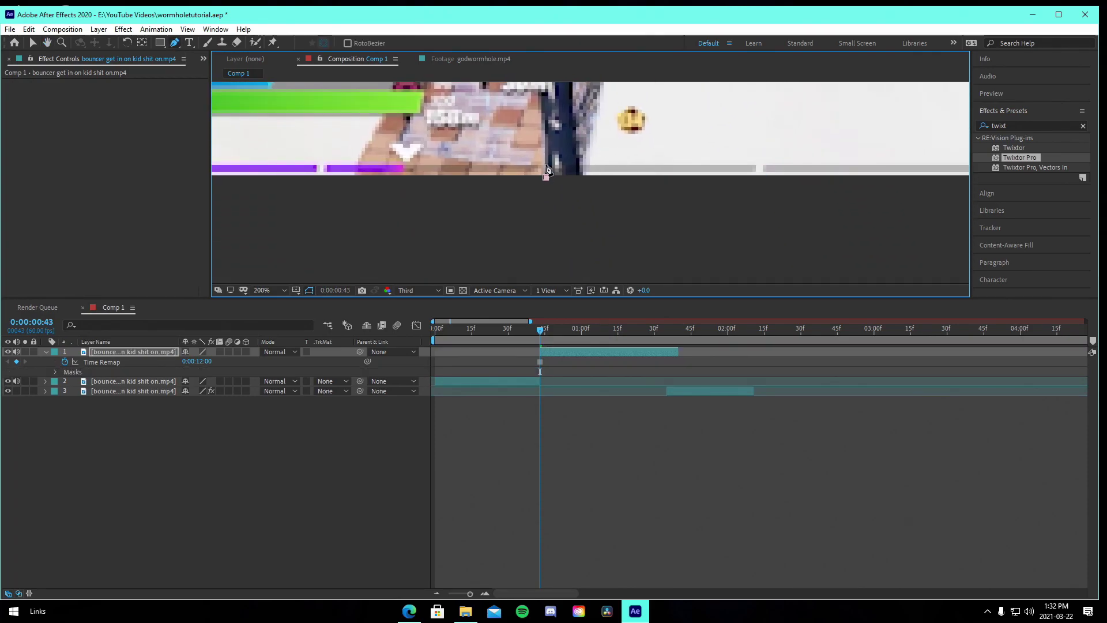
Step: Trace the mask up the character's standing leg, hip, back and shoulder, then around the head and blue gun
left_click(539, 125)
left_click_drag(540, 128, 545, 236)
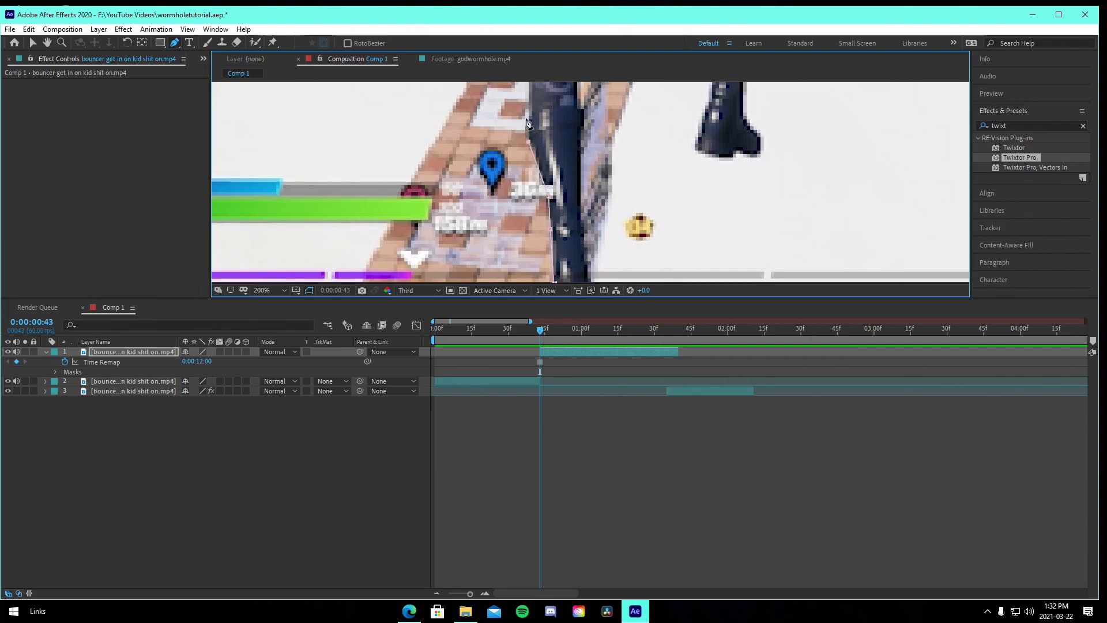
scroll(520, 144, "up", 4)
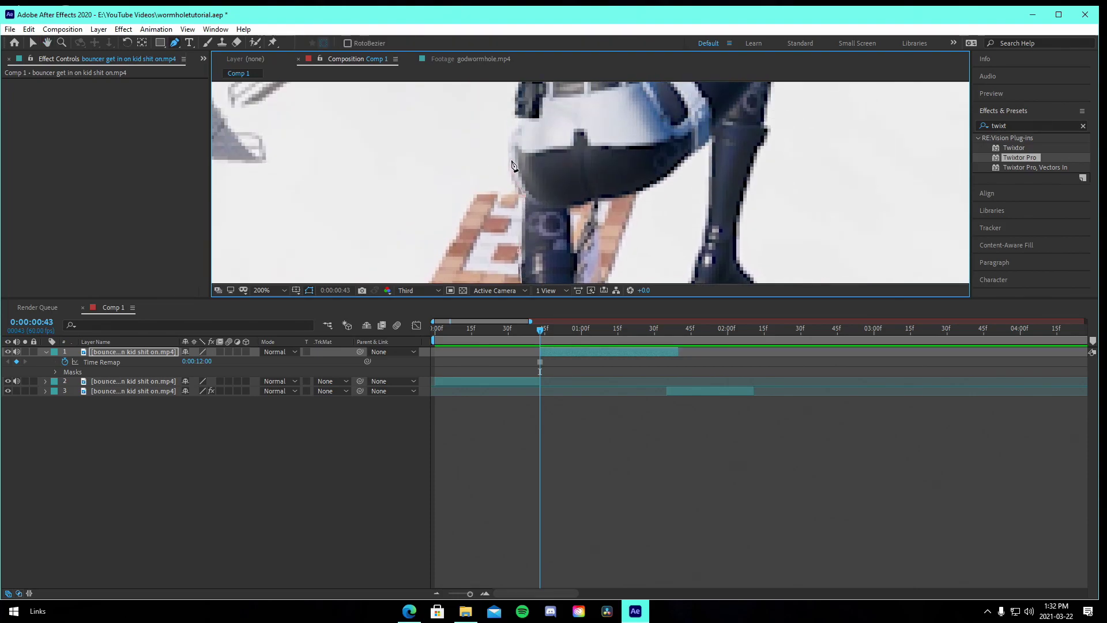
scroll(516, 159, "up", 2)
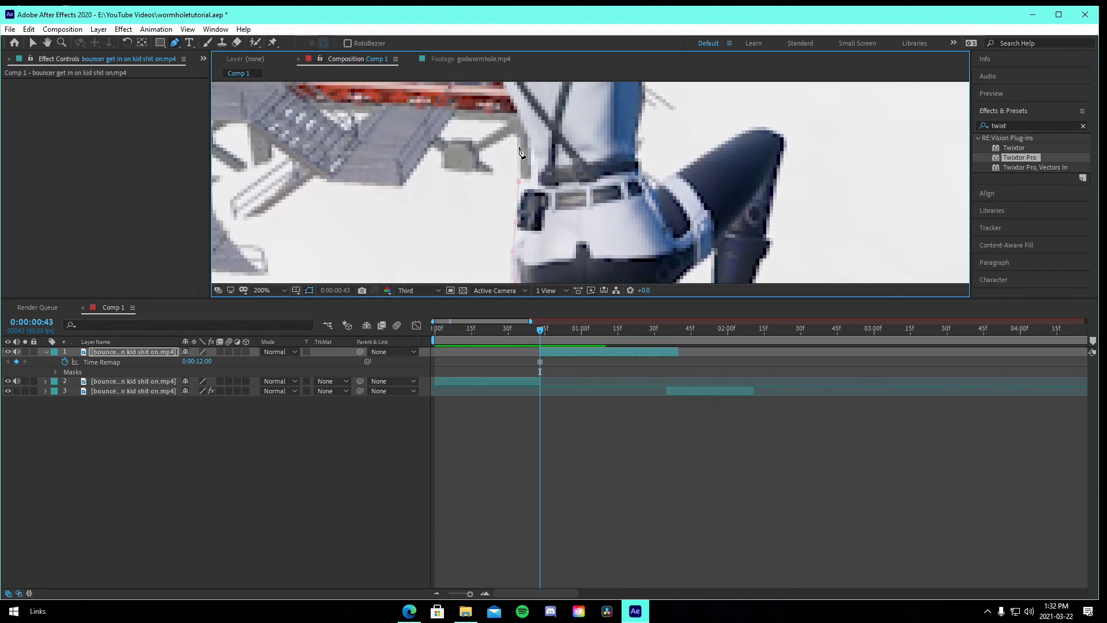
left_click_drag(509, 105, 532, 228)
left_click(542, 143)
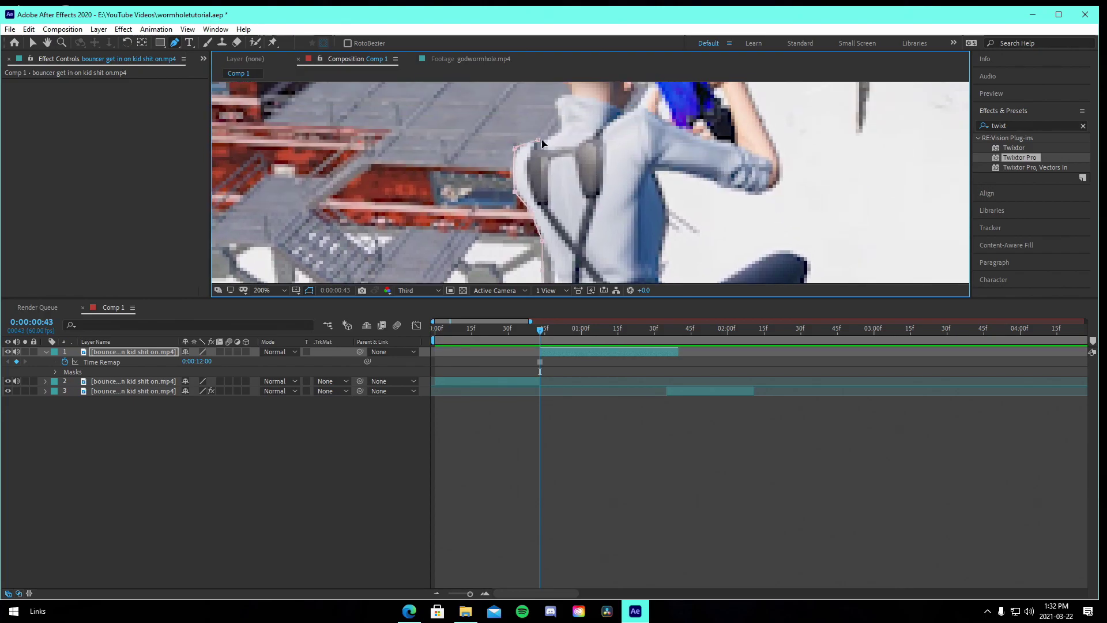
left_click_drag(558, 101, 544, 135)
left_click(596, 197)
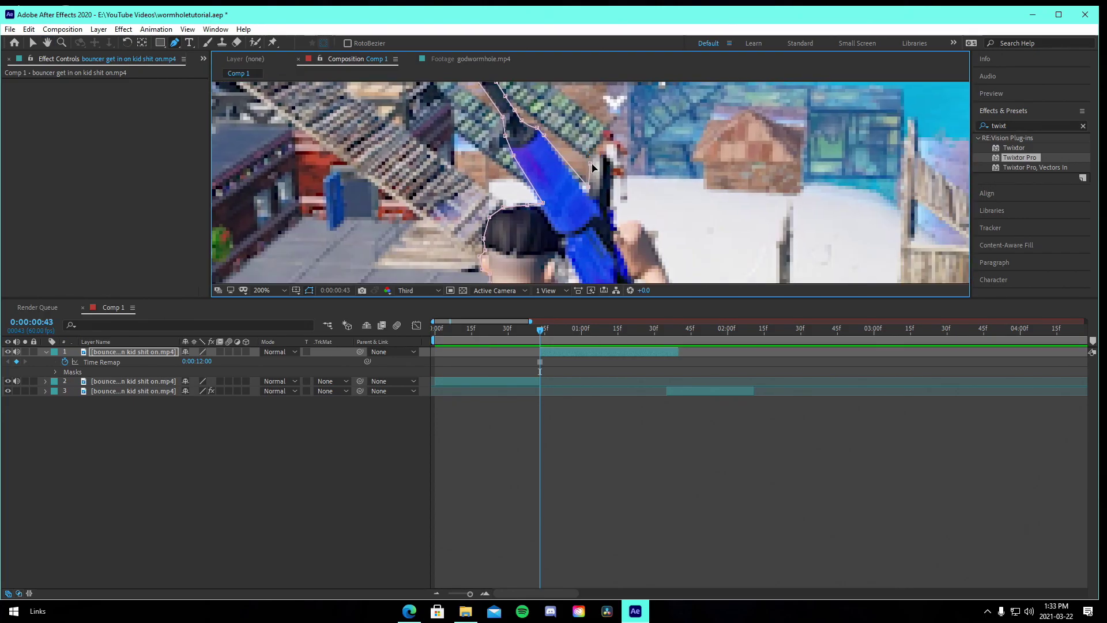
Step: Continue the mask down the arm side and around the raised knee, closing it around the whole character
scroll(616, 227, "up", 4)
scroll(413, 256, "down", 5)
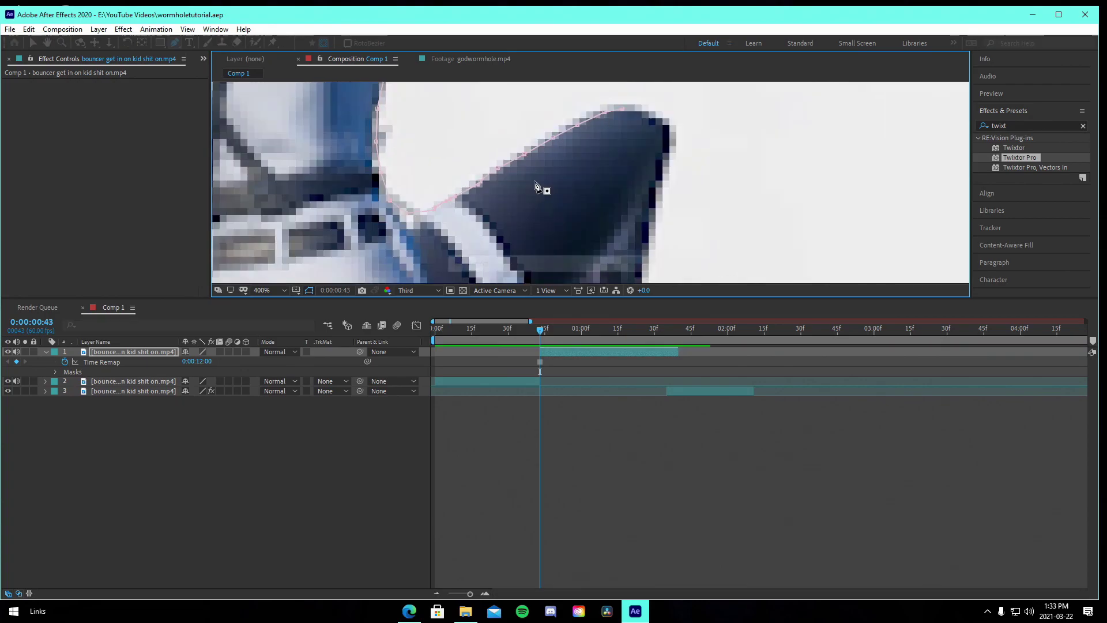
scroll(483, 182, "down", 4)
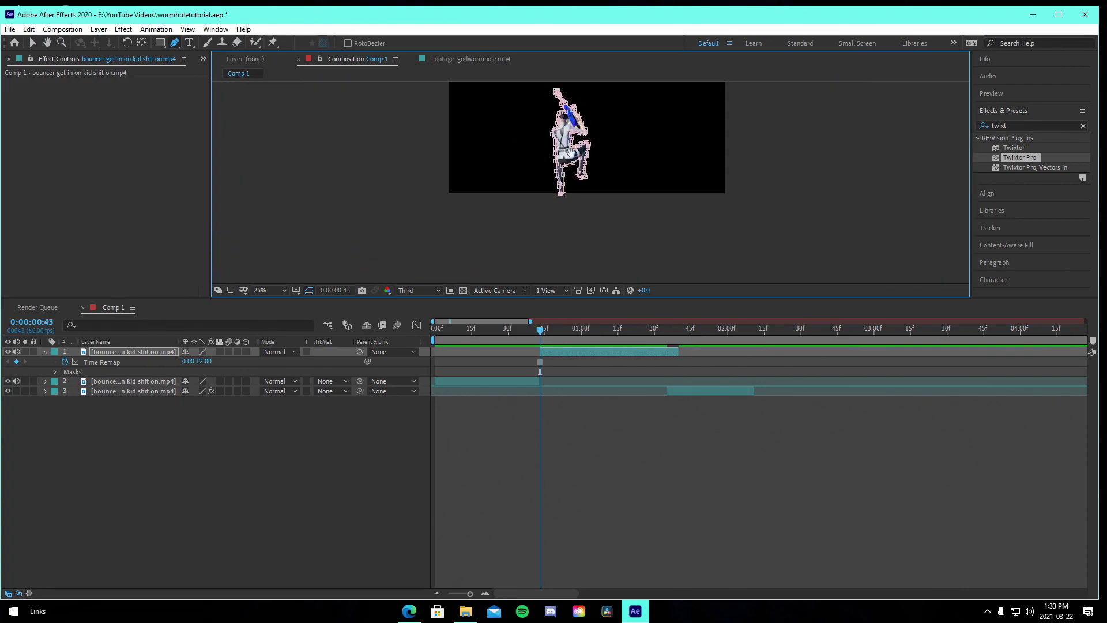
scroll(539, 255, "up", 2)
scroll(540, 186, "down", 2)
scroll(571, 186, "up", 1)
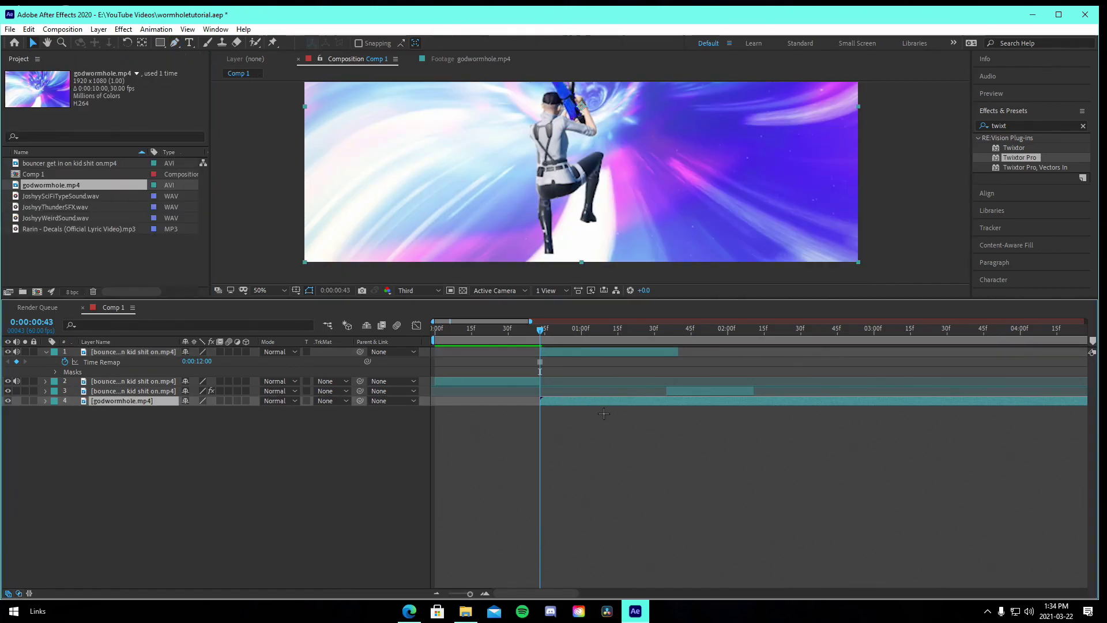
Step: Trim the end of the godwormhole.mp4 layer to 0:00:02:21 and enable time remapping on it
scroll(582, 231, "down", 2)
scroll(579, 229, "up", 1)
left_click_drag(579, 229, 582, 246)
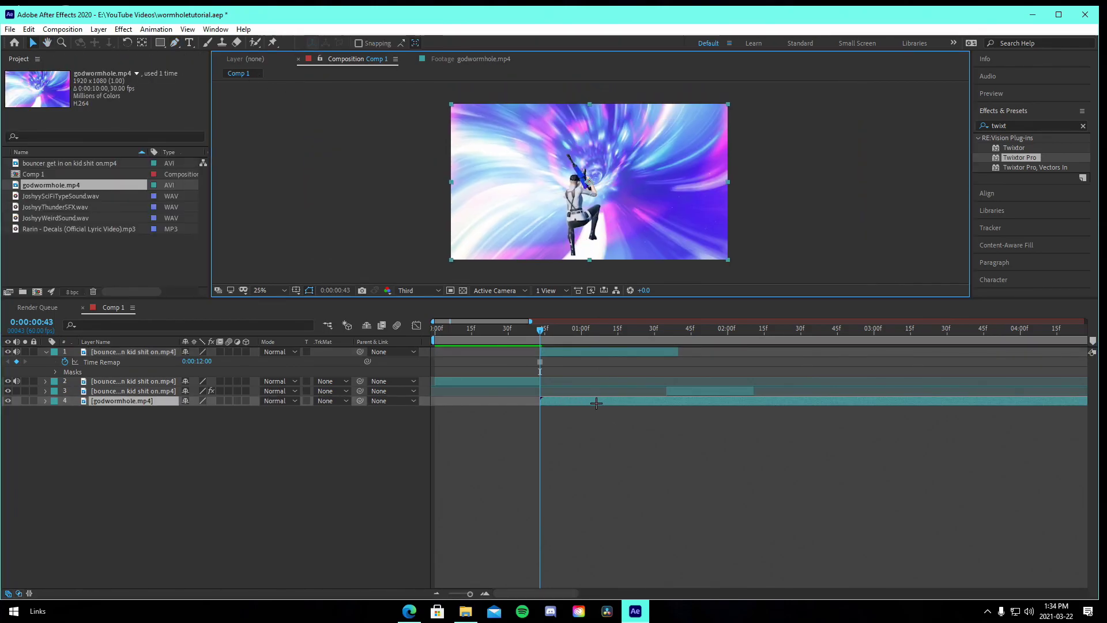
left_click_drag(660, 335, 782, 385)
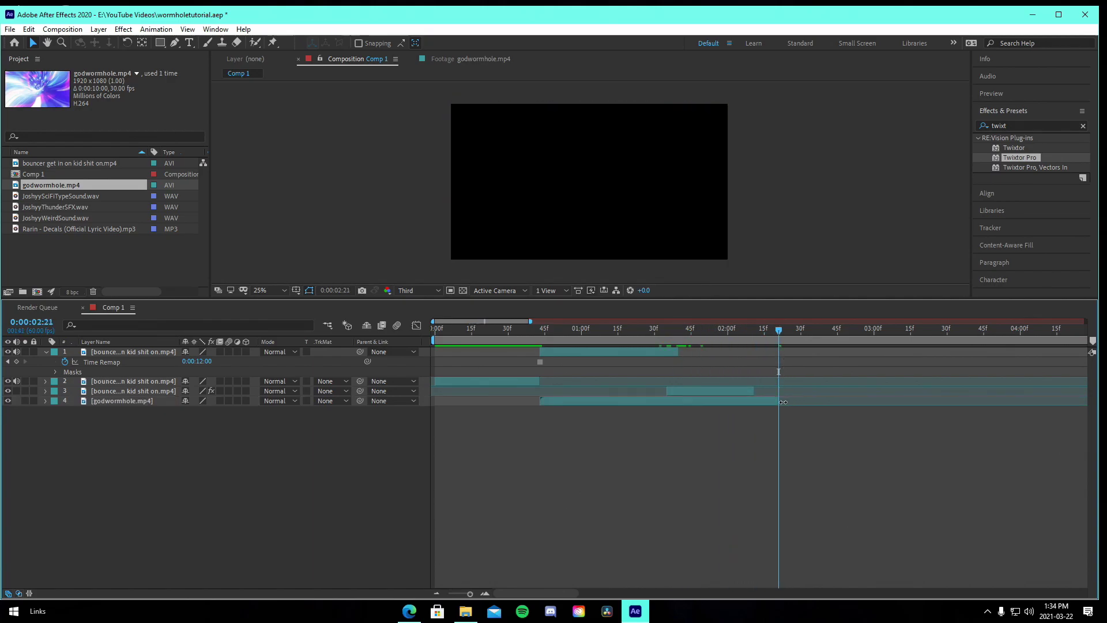
right_click(656, 400)
left_click(715, 371)
left_click(662, 404)
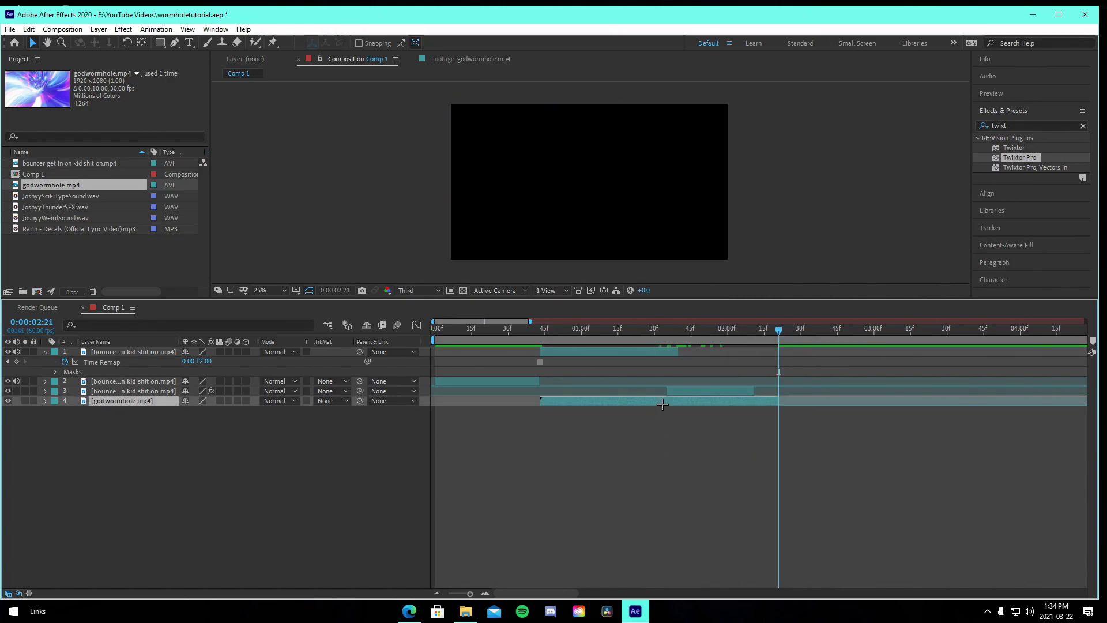
key("alt+]")
key("ctrl+alt+t")
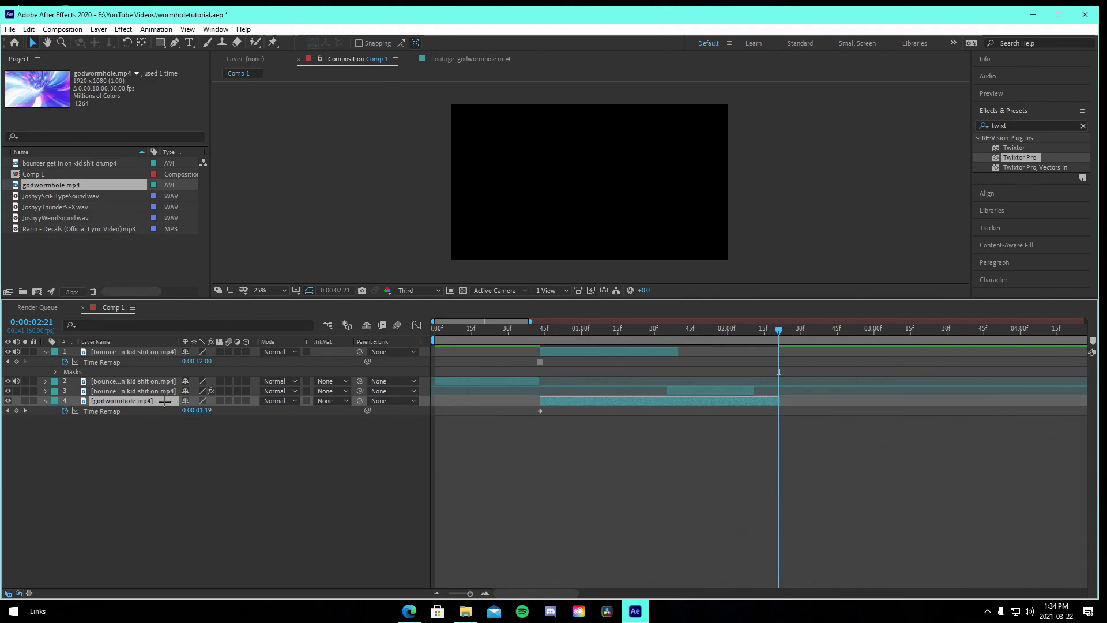
Step: Place godwormhole.mp4 directly below the masked character layer and set its second time-remap keyframe at 0:00:01:40
left_click_drag(162, 400, 152, 378)
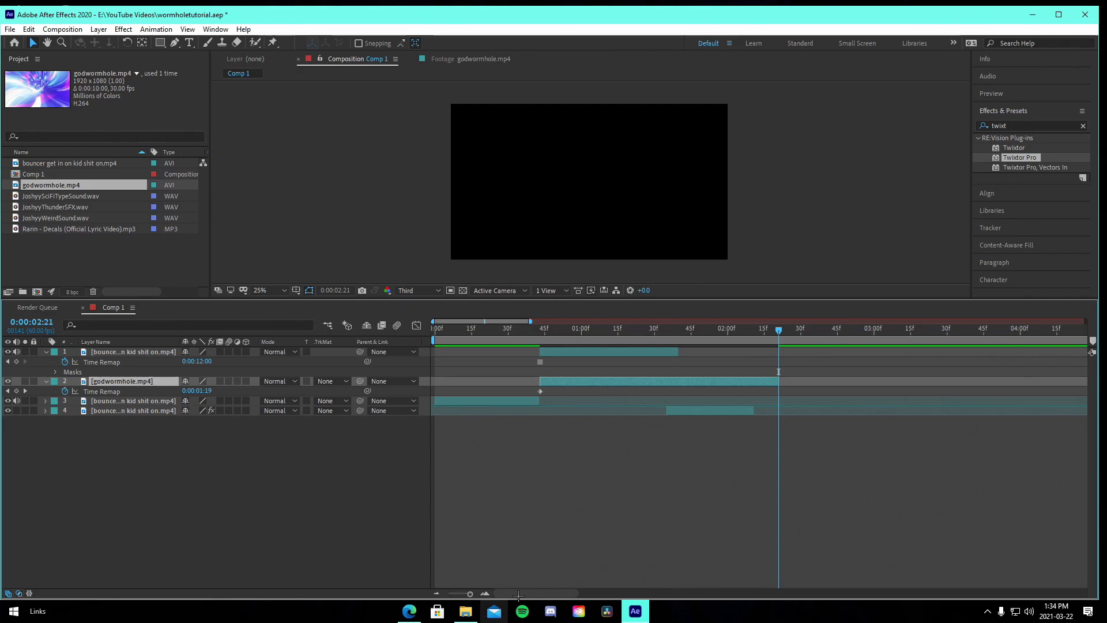
left_click(16, 391)
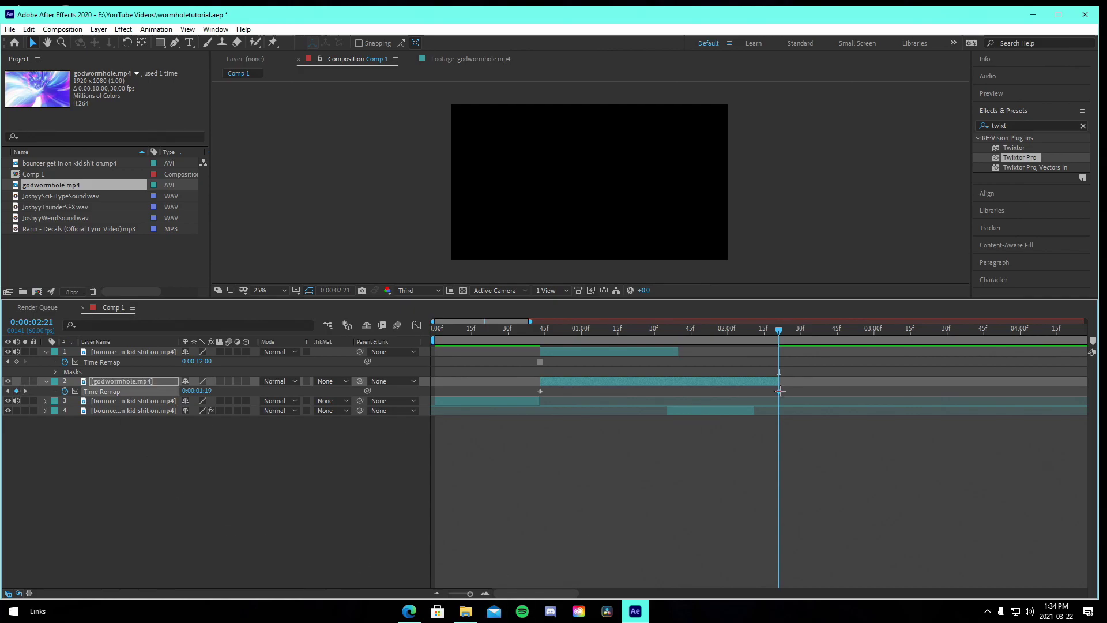
left_click_drag(780, 391, 679, 391)
Step: Split the godwormhole.mp4 layer at 0:00:01:40 and delete the part after the cut
left_click(679, 333)
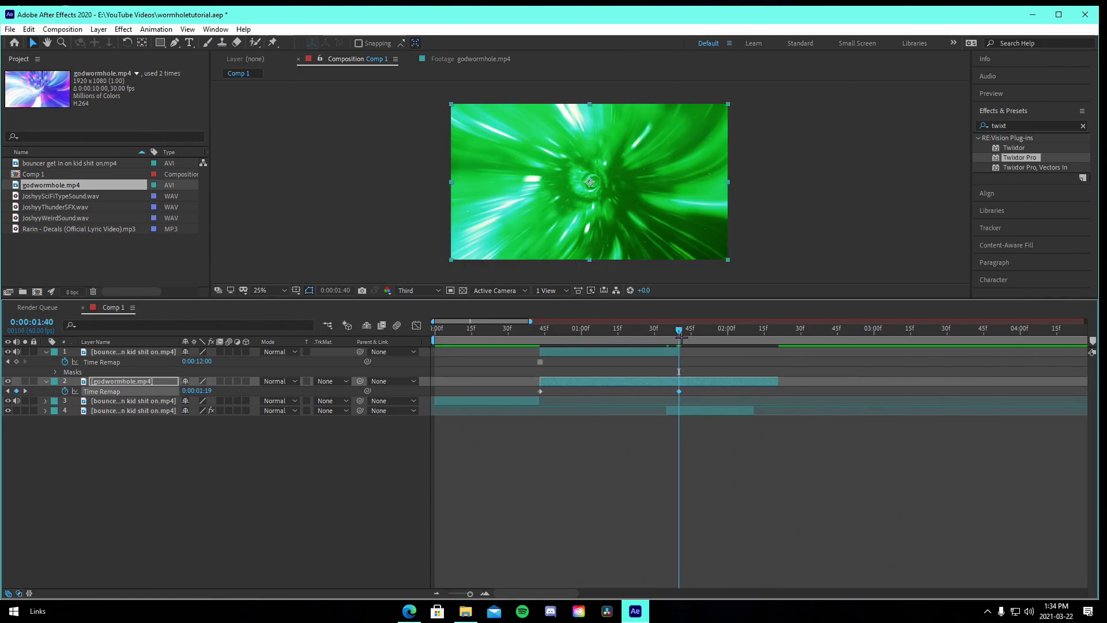
key("ctrl+shift+d")
key("Delete")
Step: Ease both godwormhole.mp4 time-remap keyframes, reshape the curve to be steep at both ends and flatter mid-way, and save the project
left_click_drag(693, 388, 515, 393)
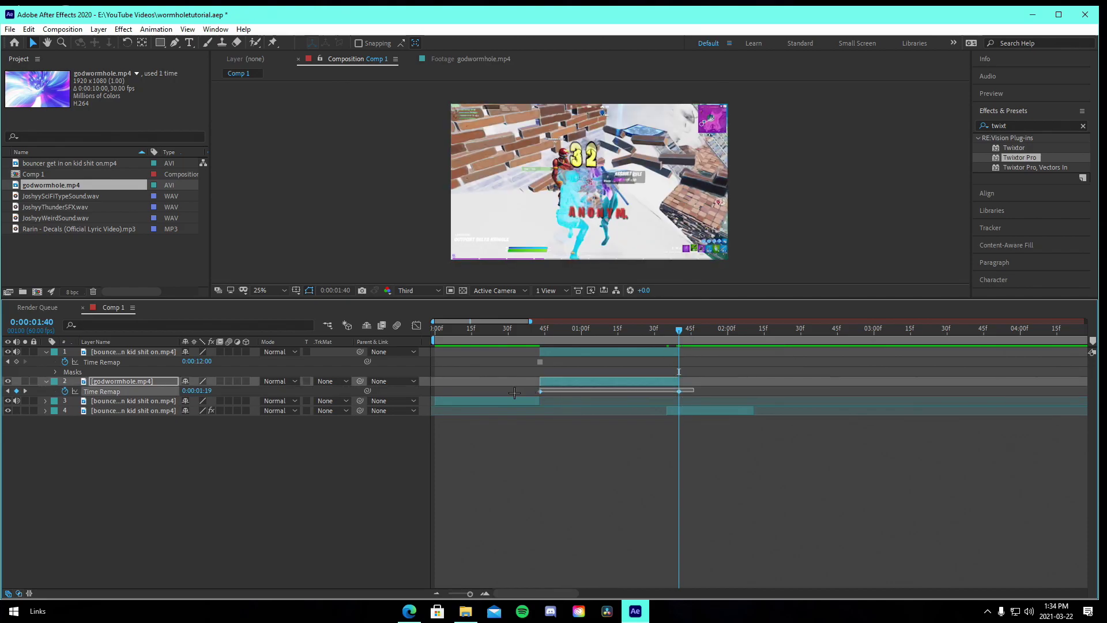
left_click(417, 325)
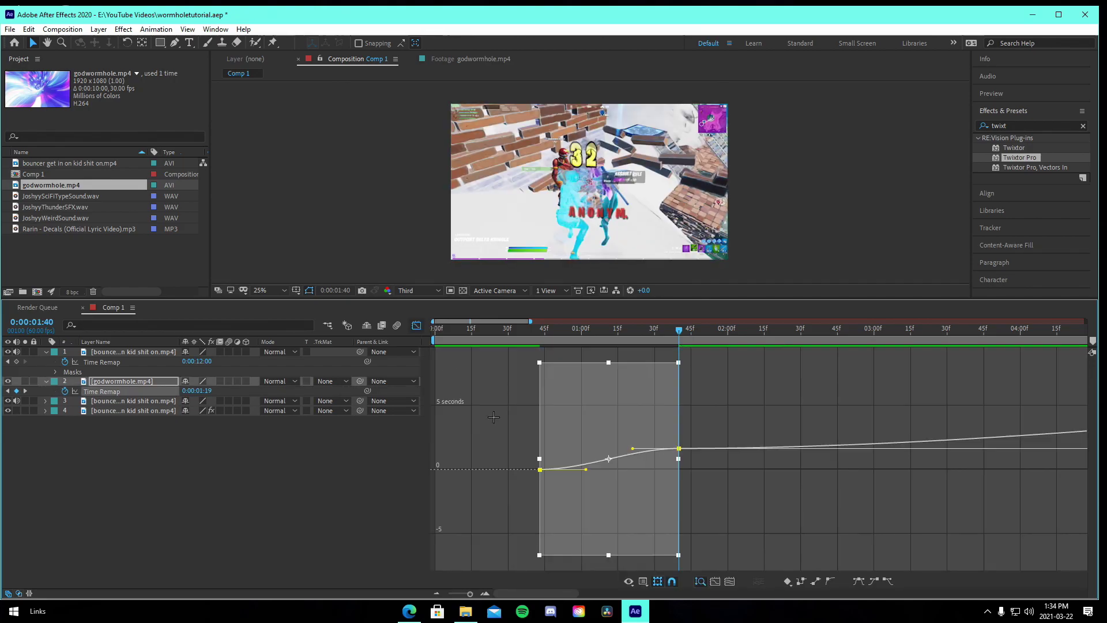
left_click(494, 420)
left_click(540, 556)
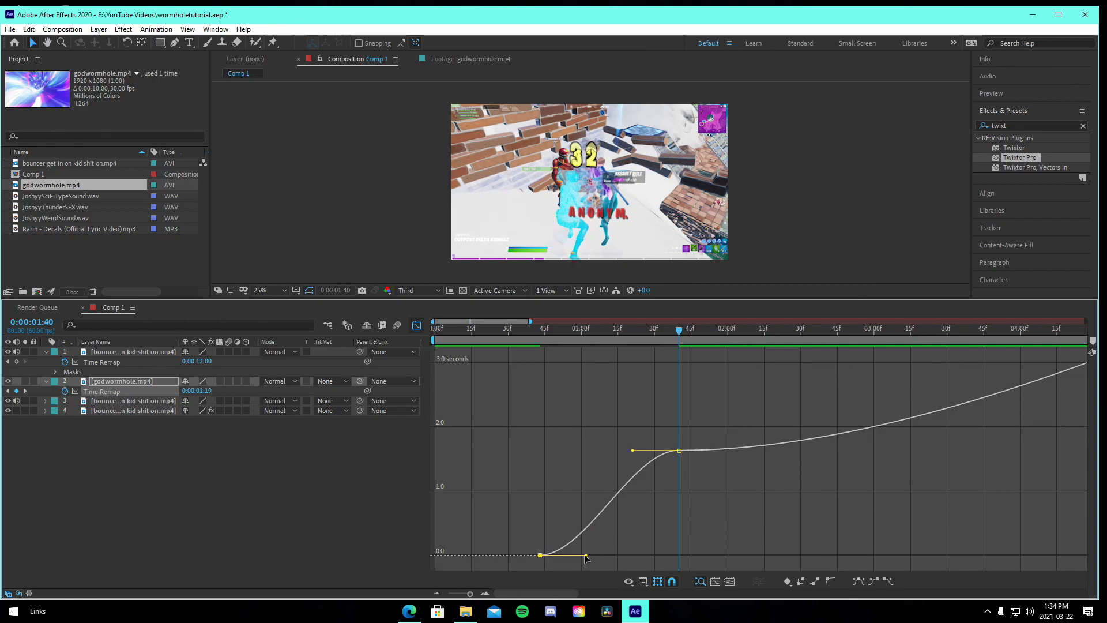
left_click_drag(586, 555, 554, 490)
left_click_drag(634, 451, 665, 517)
key("ctrl+s")
left_click(416, 325)
Step: Preview the wormhole transition from 0:00:00:33
left_click(517, 335)
key("space")
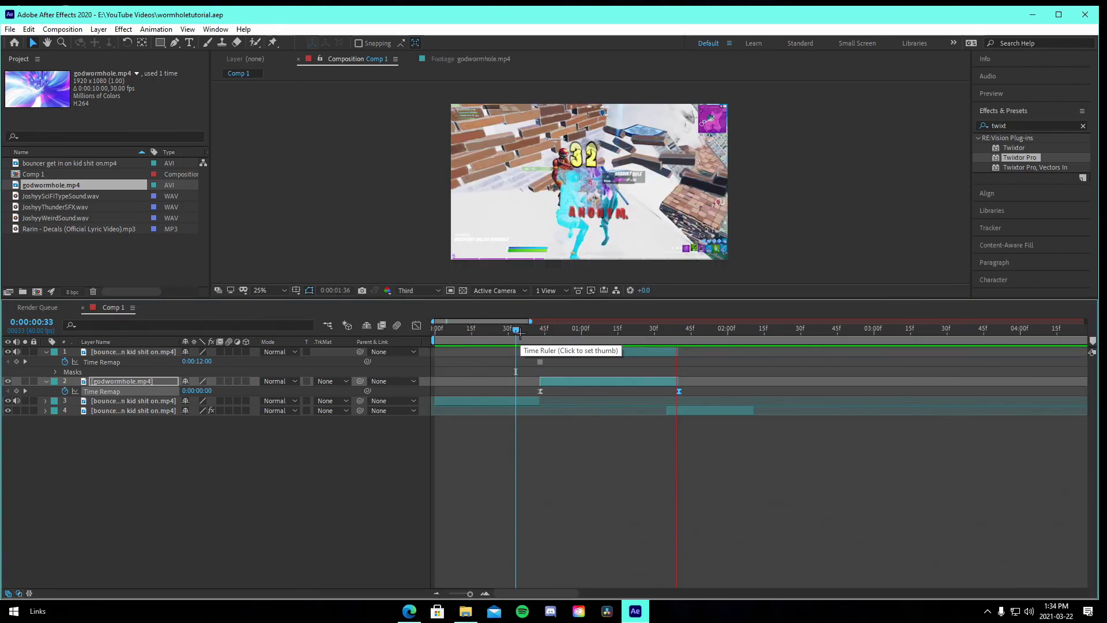
key("space")
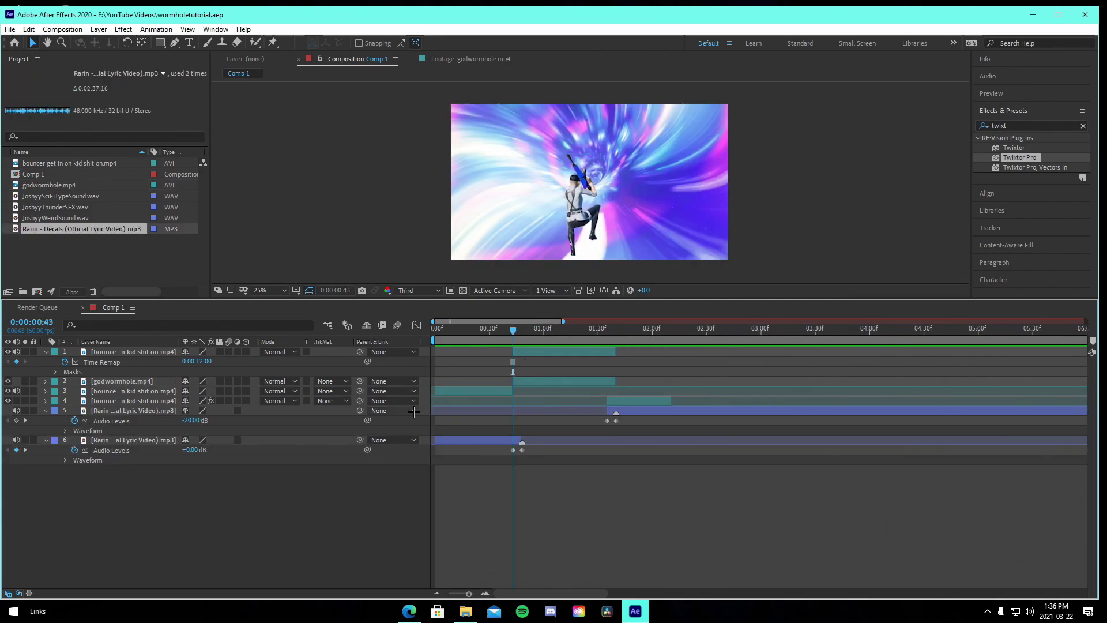
Step: Collapse both music layers and apply the GodCharacterWormhole animation preset to the masked character layer at 0:00:00:43
left_click(46, 440)
left_click(46, 411)
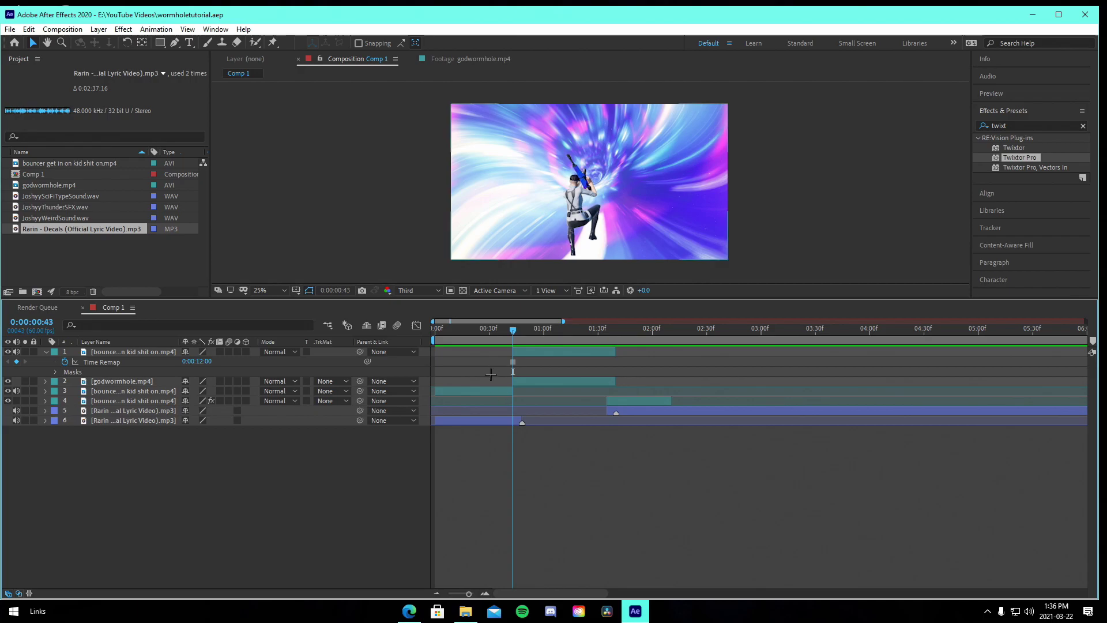
left_click(491, 373)
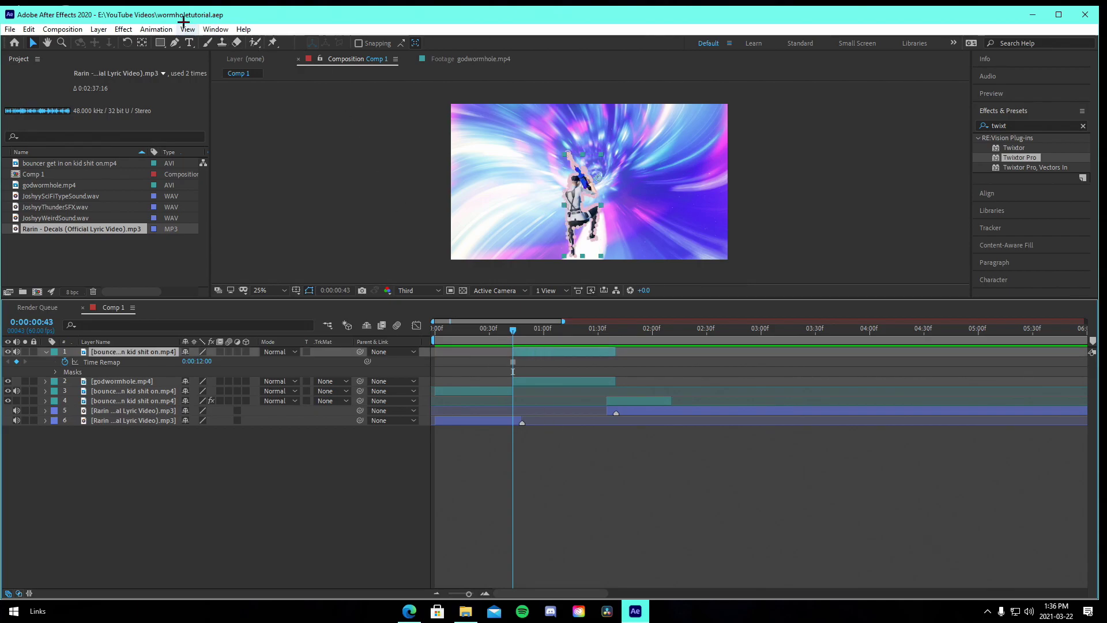
left_click(156, 29)
left_click(173, 53)
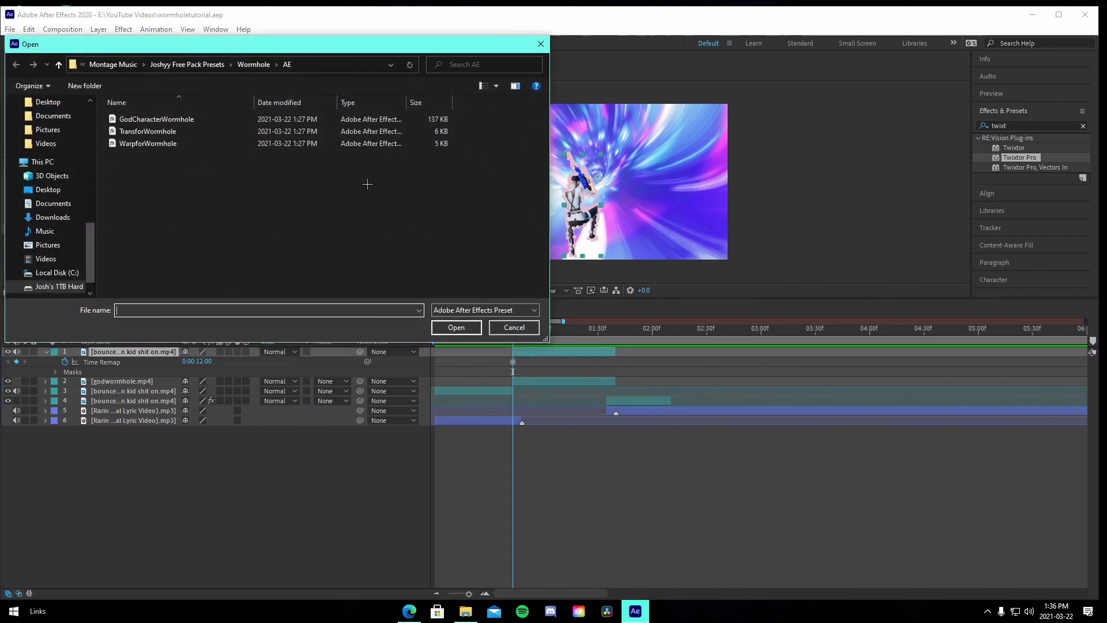
left_click(157, 118)
left_click(456, 327)
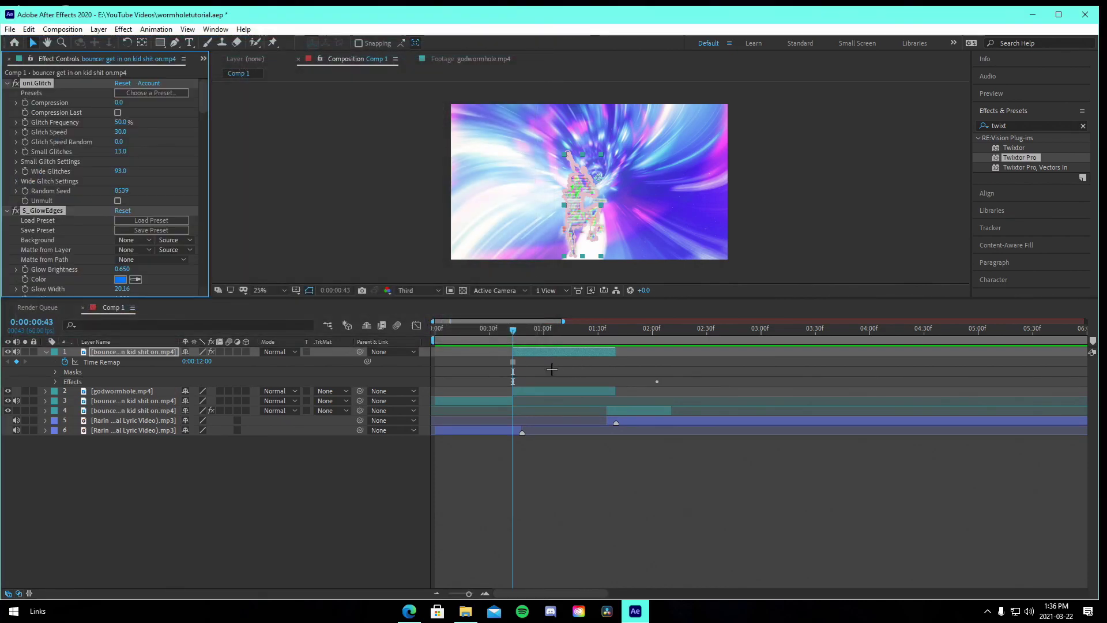
Step: Check the character's glitch effect at 0:00:00:51 and play the transition back from 0:00:00:33
left_click(528, 332)
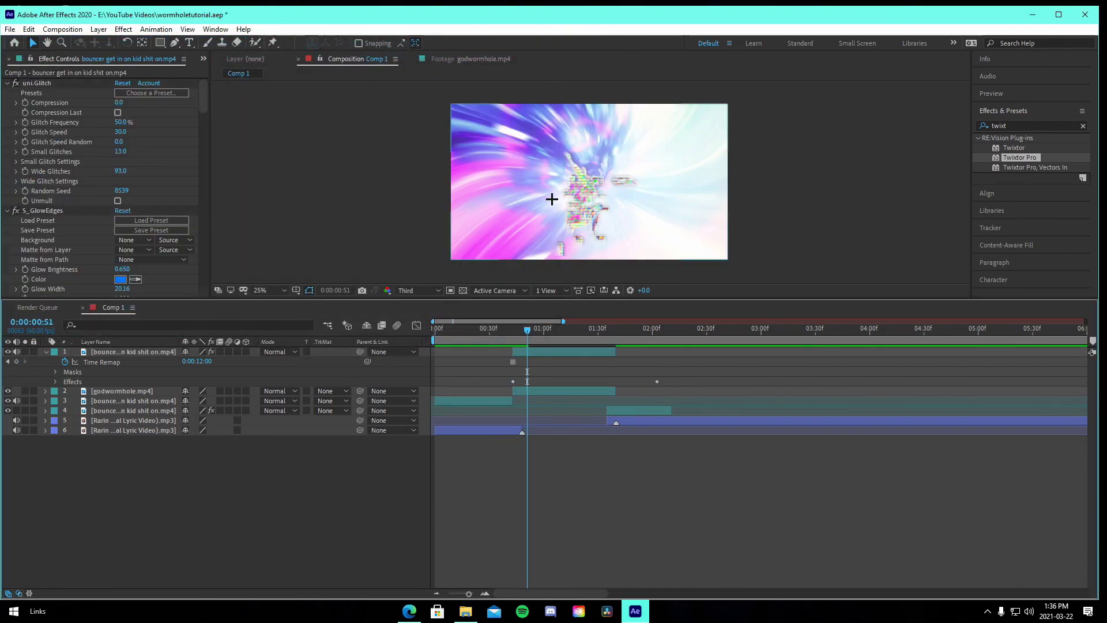
left_click_drag(529, 333, 499, 354)
key("space")
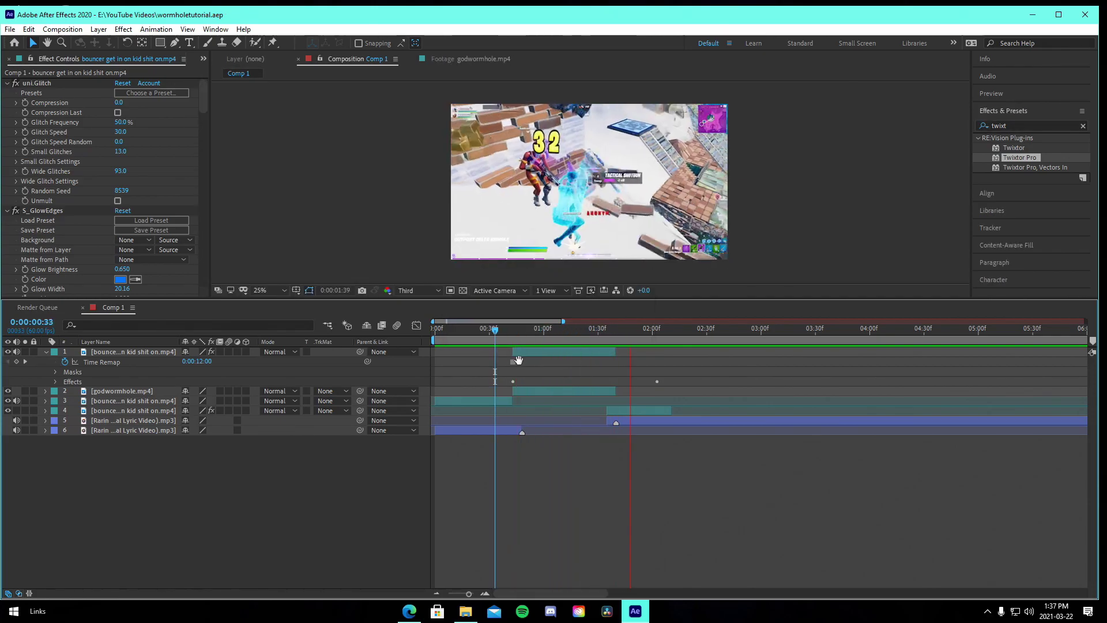
Step: Add an adjustment layer above all layers and trim it to a short section spanning the cut at 0:00:00:43
left_click(512, 332)
left_click(546, 391)
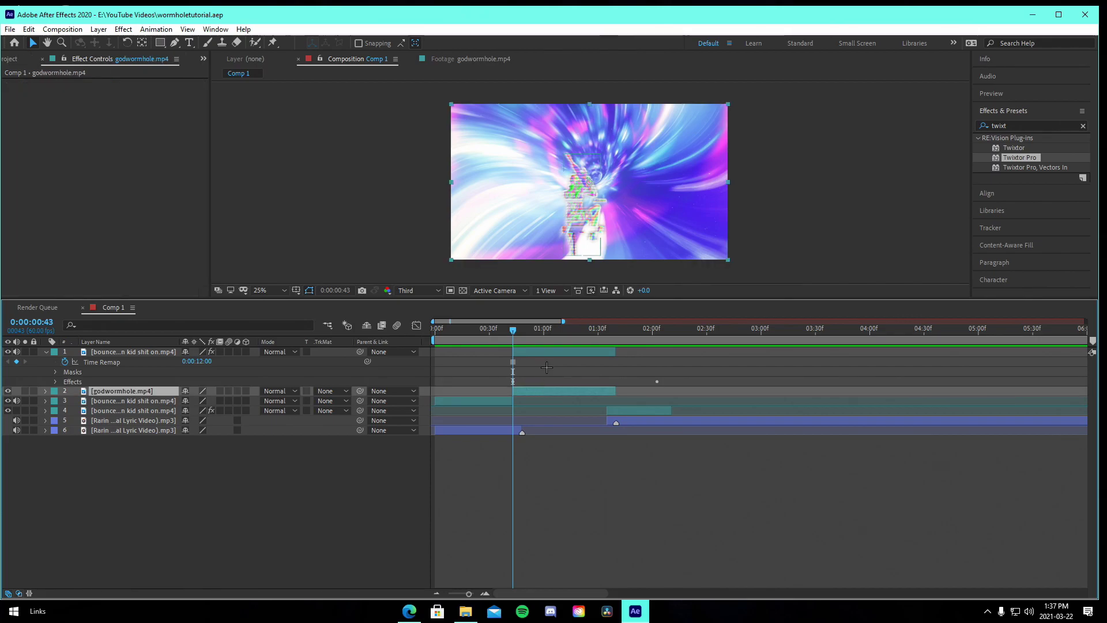
left_click(541, 352)
left_click(75, 353)
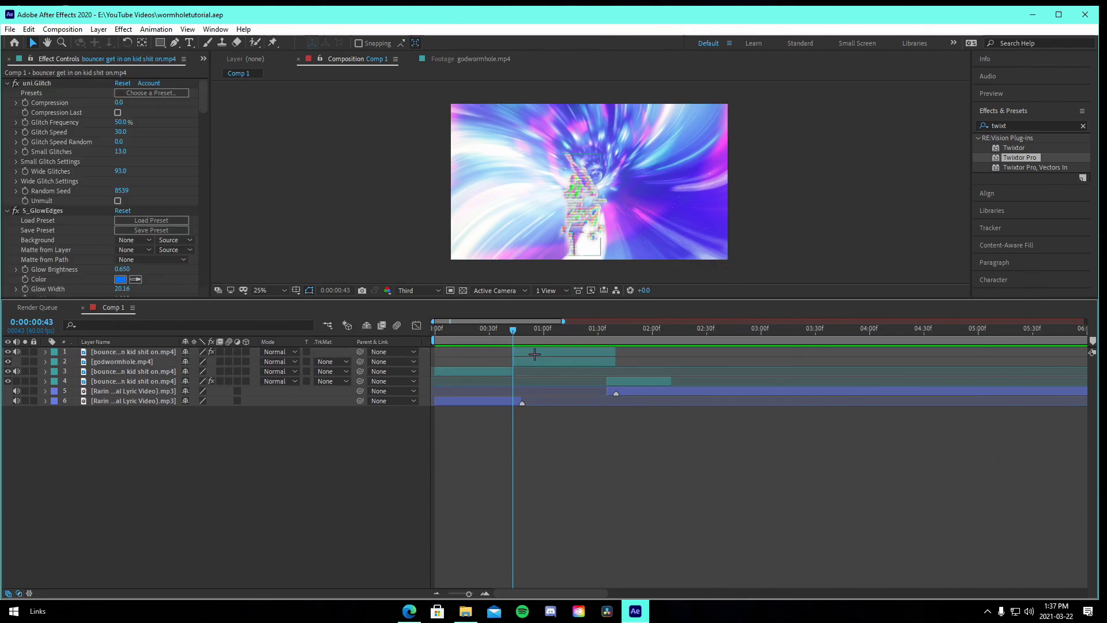
key("ctrl+alt+y")
key("Page_Up")
key("Page_Up")
key("Page_Up")
key("Page_Up")
key("Page_Up")
key("Page_Up")
key("ctrl+shift+d")
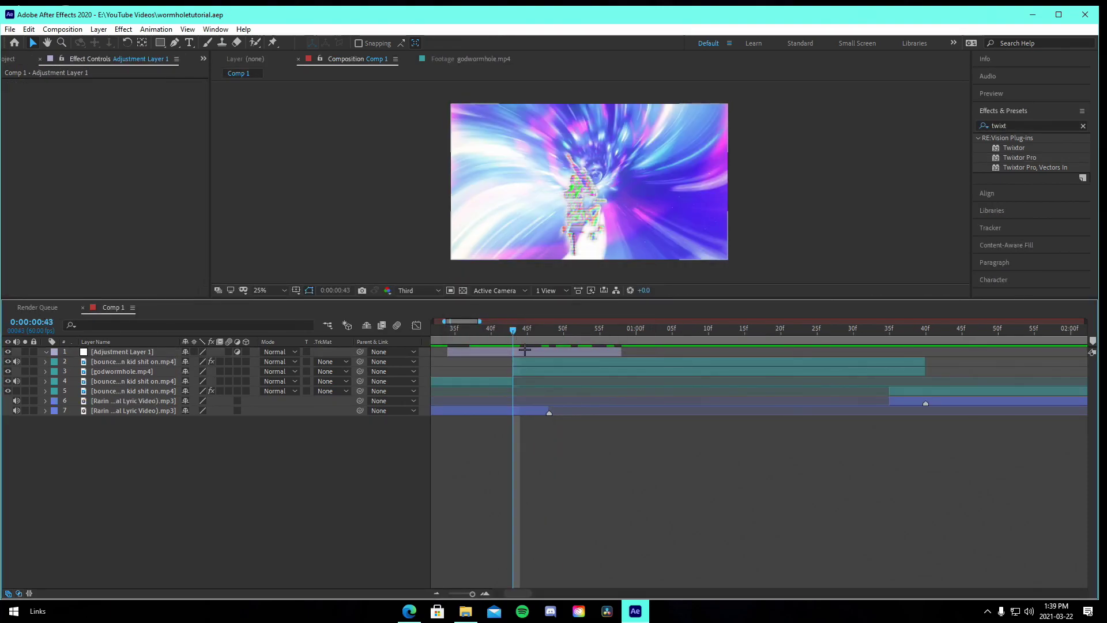
Step: Apply the TransforWormhole animation preset to the top adjustment layer
left_click(525, 349)
left_click(141, 28)
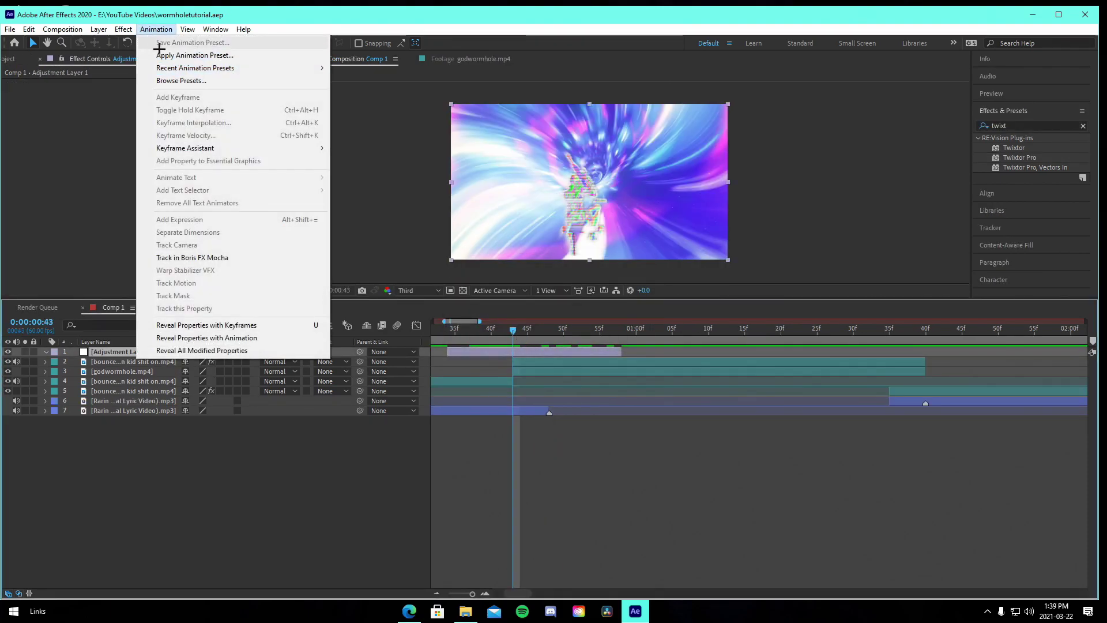
left_click(221, 54)
left_click(147, 131)
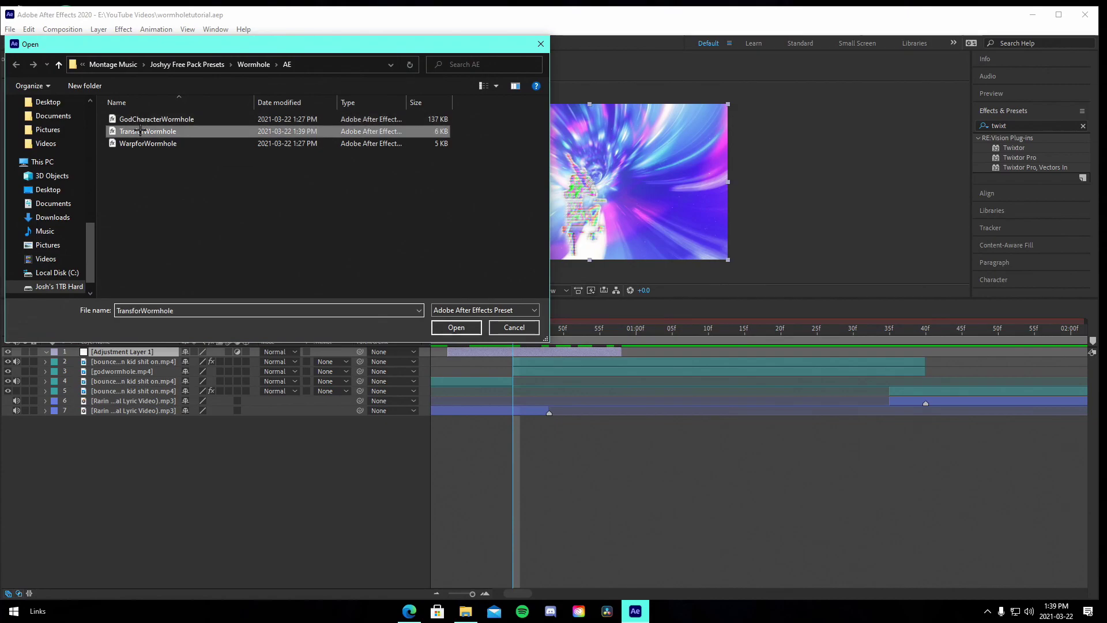
left_click(457, 327)
Step: Reveal the adjustment layer's keyframes and shift them so the middle Blur Amount and Amplitude keyframes sit on the cut at 0:00:00:43
key("u")
key("u")
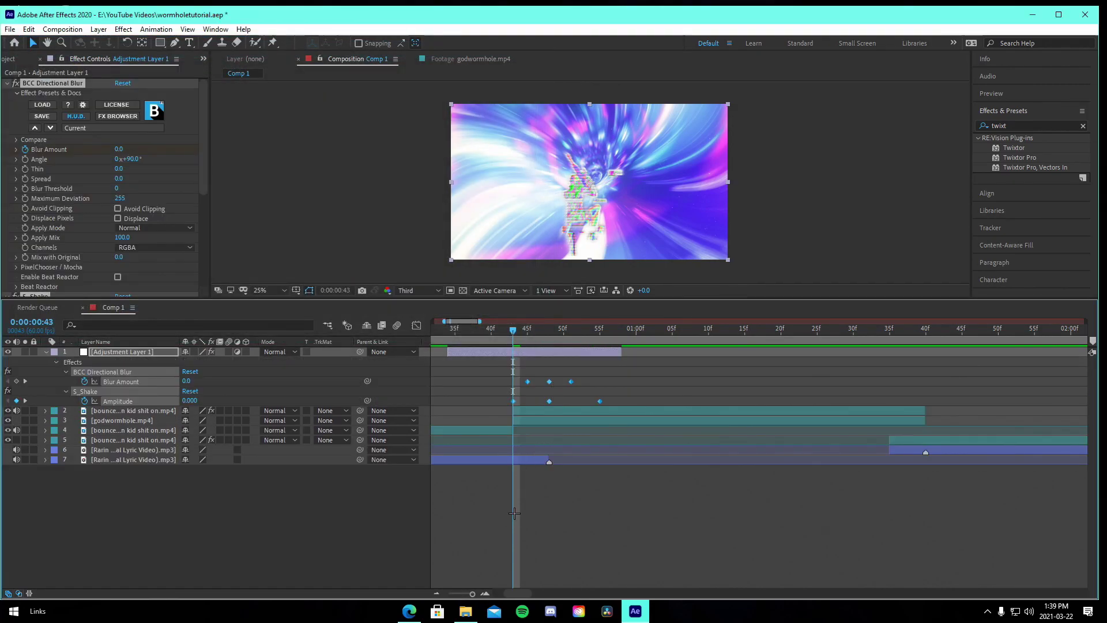
left_click(485, 593)
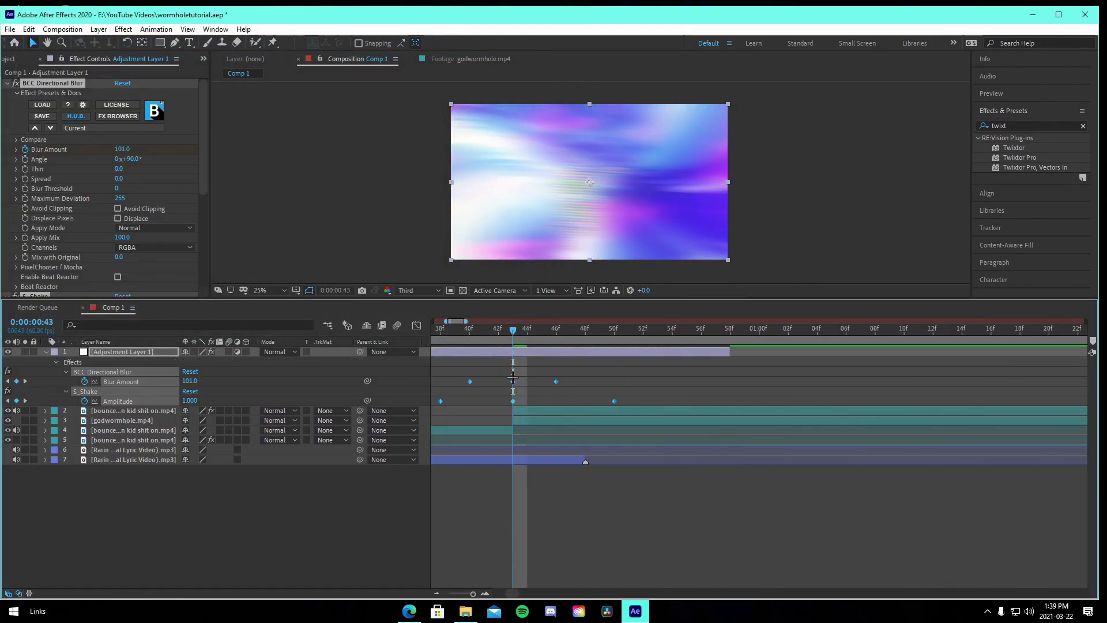
Step: Play the transition into the wormhole from just before the cut and scrub back through it
left_click(440, 327)
left_click_drag(440, 328, 457, 356)
key("space")
key("space")
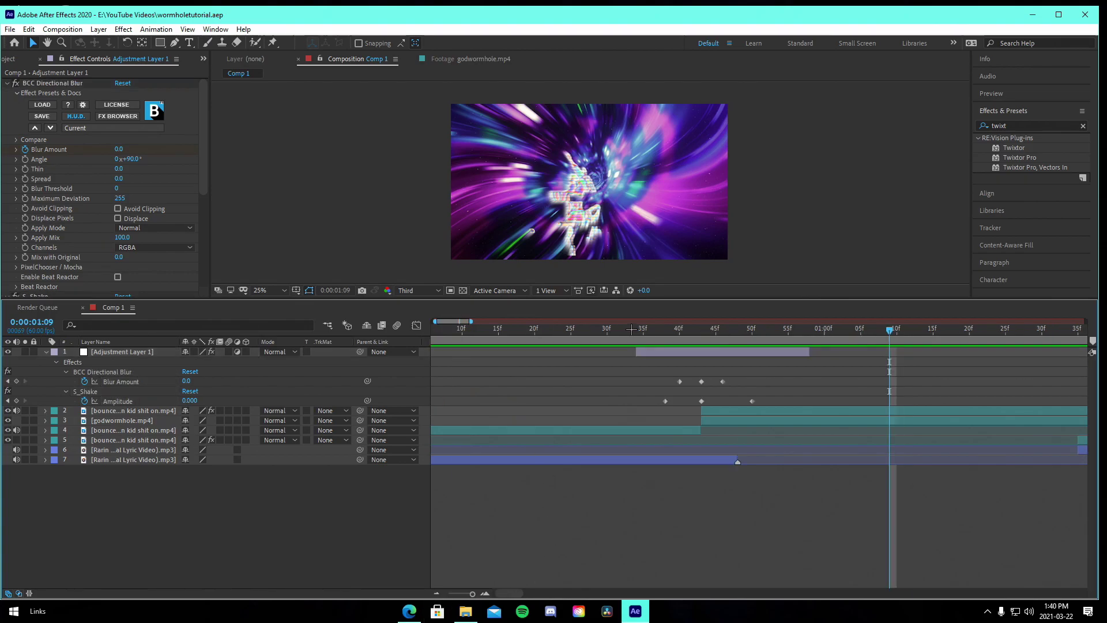
left_click_drag(655, 333, 721, 332)
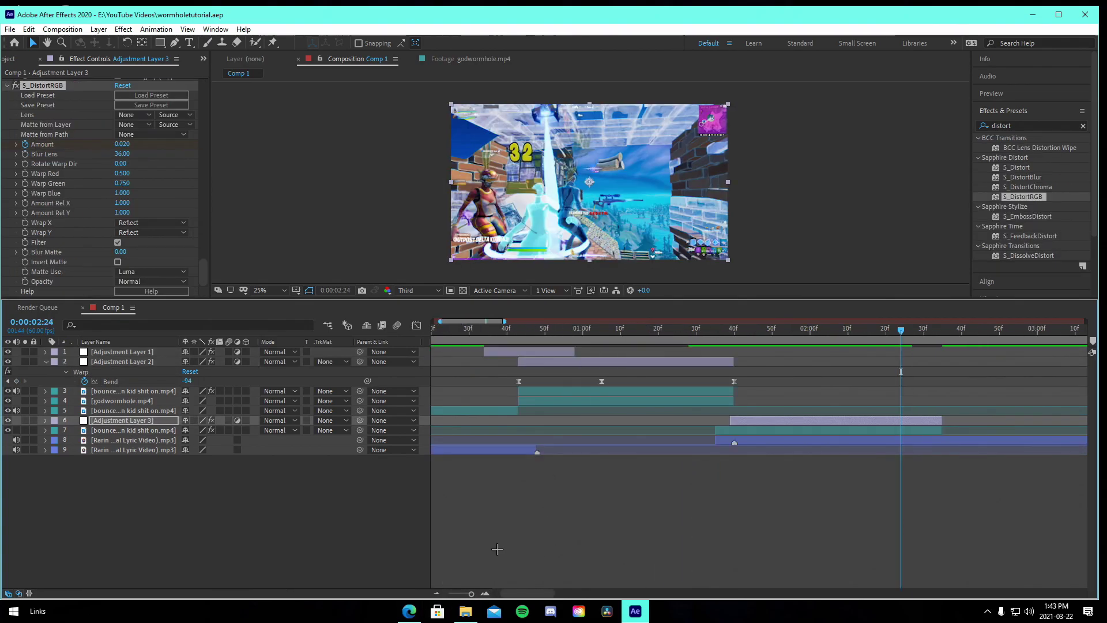
Step: Add JoshyyThunderSFX.wav below the music layers and trim its start to 0:00:00:43
key("v")
mouse_move(571, 332)
left_mouse_down()
mouse_move(614, 340)
mouse_move(588, 340)
left_mouse_up()
left_click(647, 554)
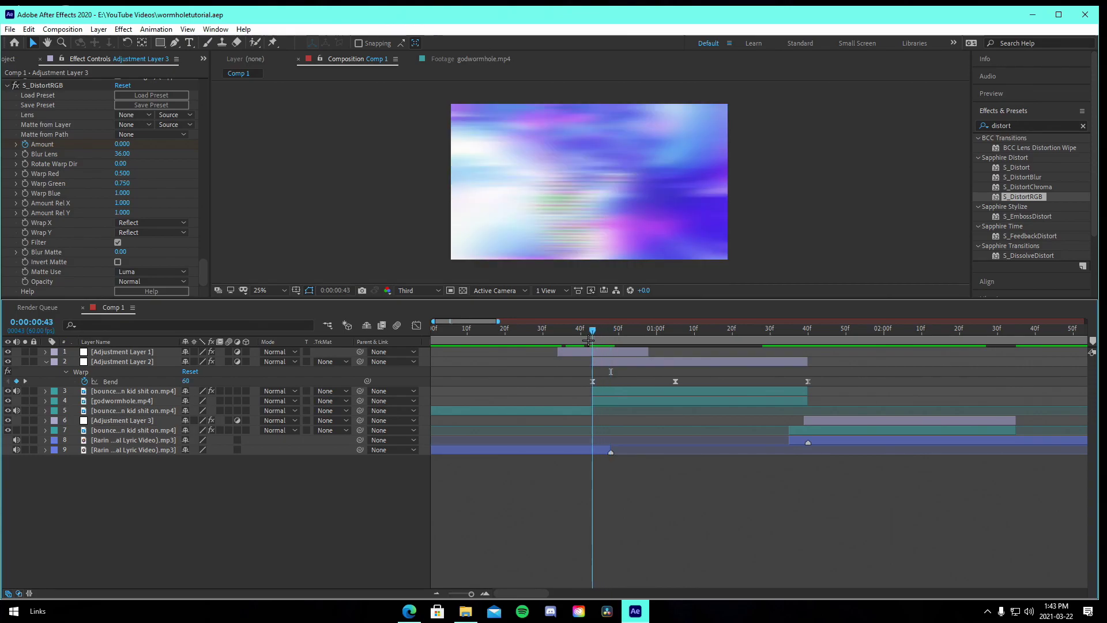
left_click(594, 451)
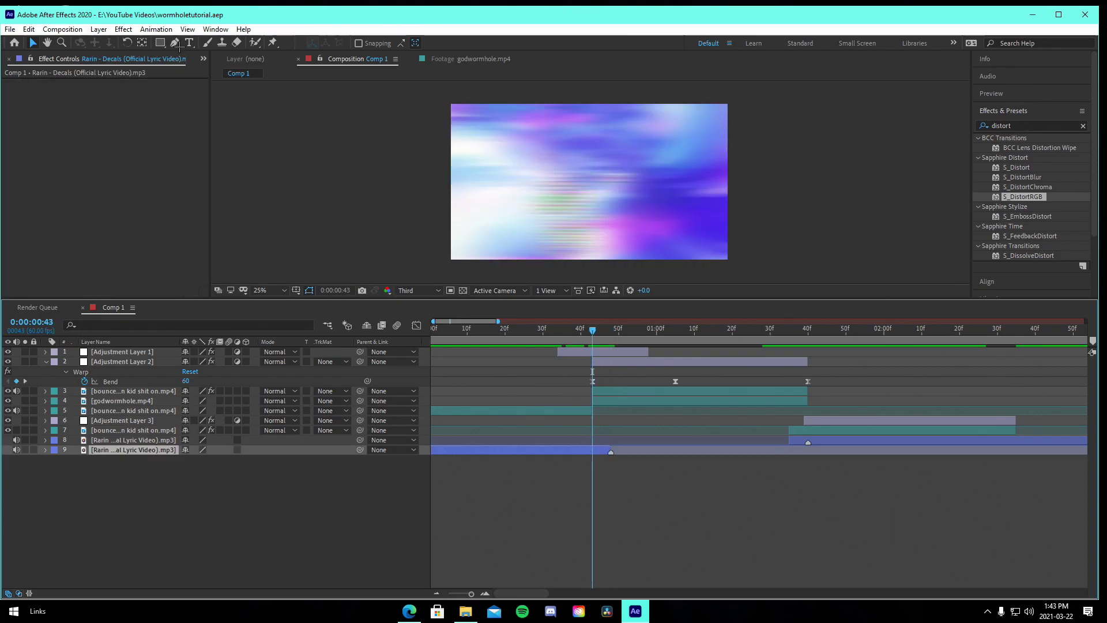
left_click(8, 60)
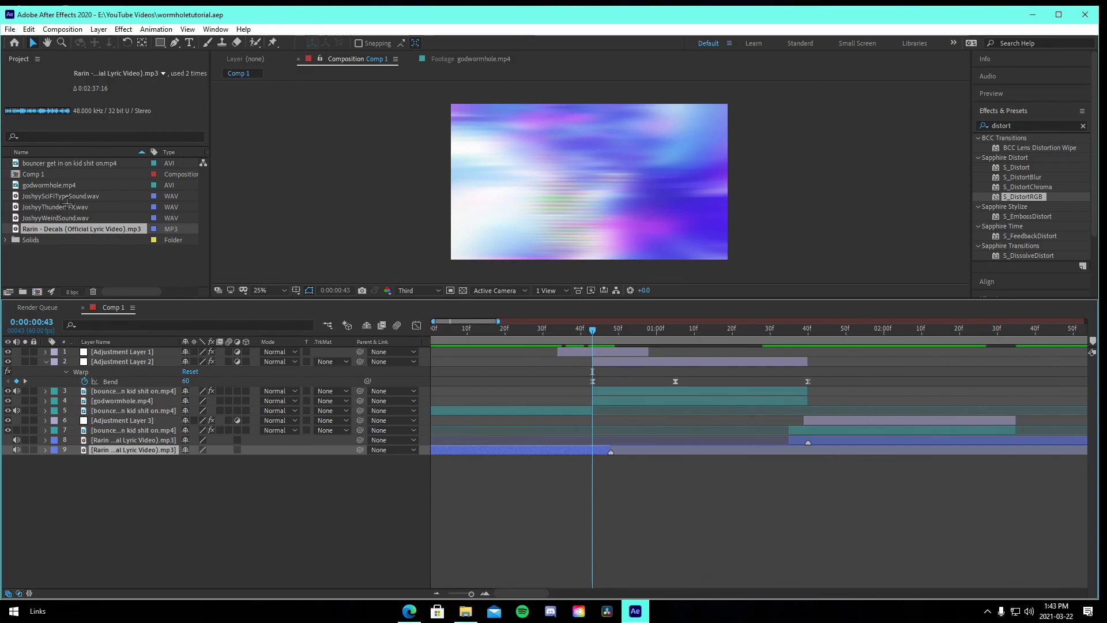
left_click_drag(67, 203, 510, 457)
key("l")
key("l")
key("l")
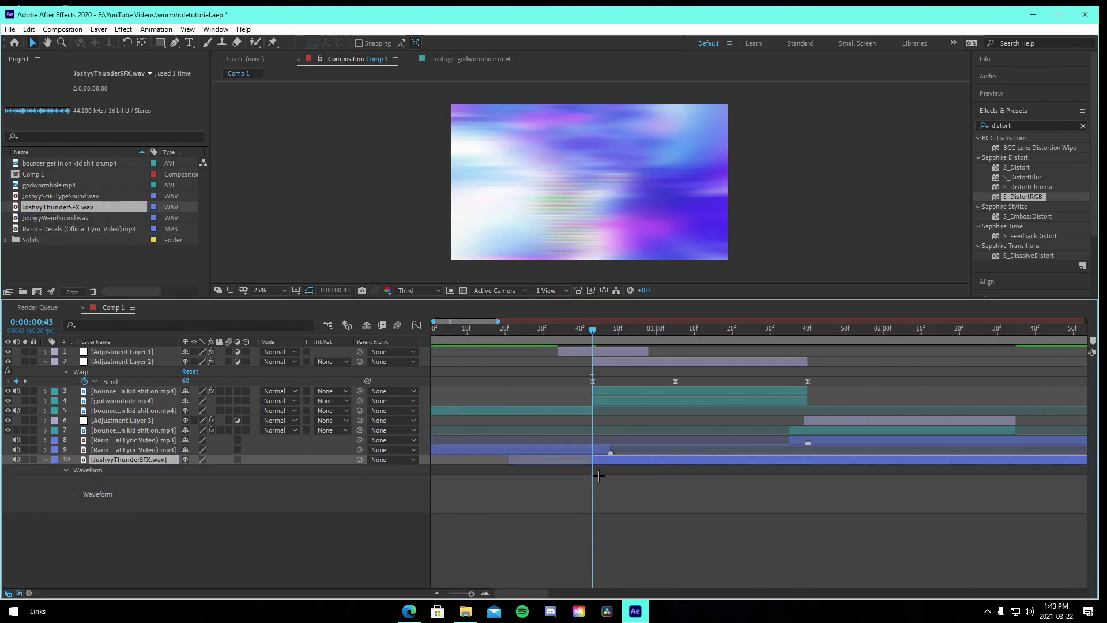
left_click(603, 477)
left_click(616, 461)
Step: Keyframe the thunder sound's Audio Levels to fade in from -20 dB at 0:00:00:43 to 0 dB at 0:00:00:48
key("l")
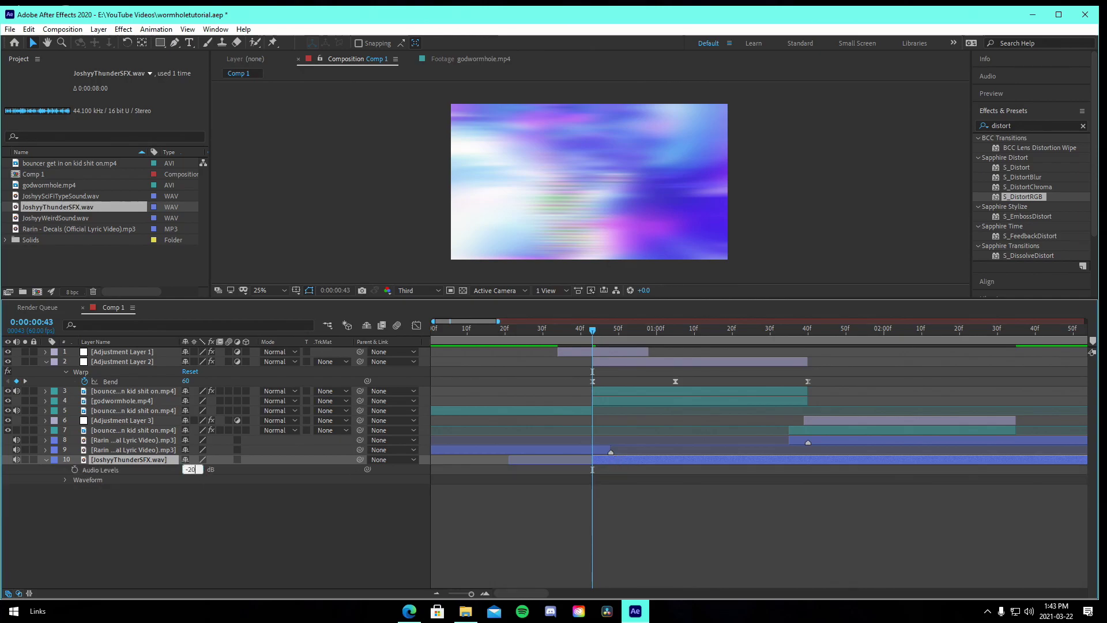
left_click(146, 466)
left_click(75, 469)
left_click_drag(592, 329, 610, 346)
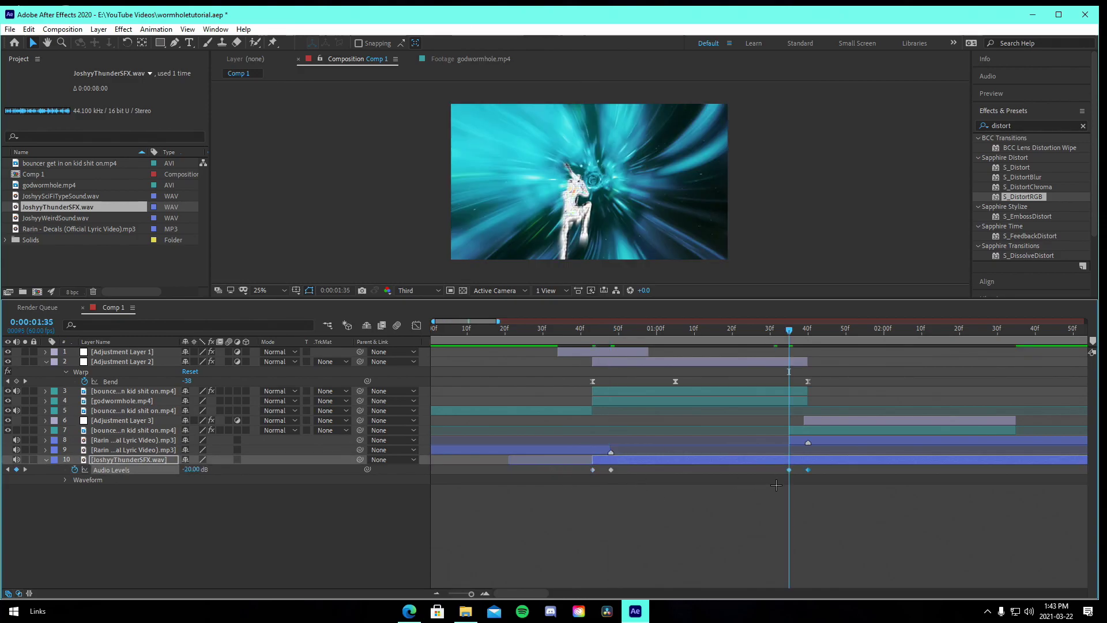
Step: Keyframe the thunder sound's Audio Levels to fade out from 0 dB at 0:00:01:35 to -20 dB at 0:00:01:40
left_click_drag(799, 472, 811, 471)
left_click(818, 484)
left_click(827, 470)
left_click(810, 470)
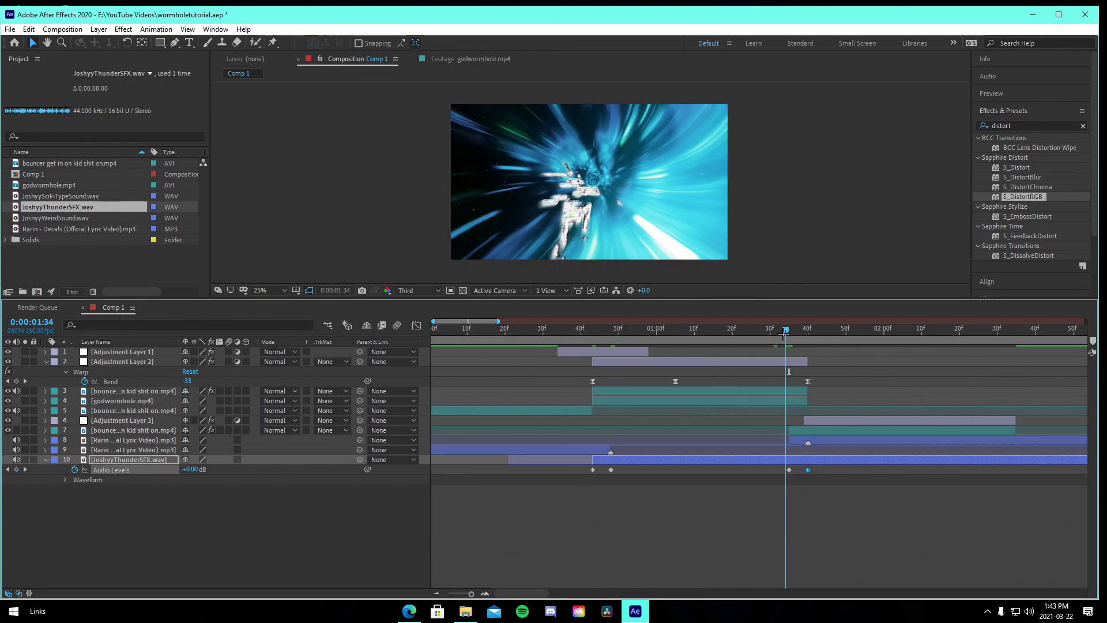
left_click(795, 492)
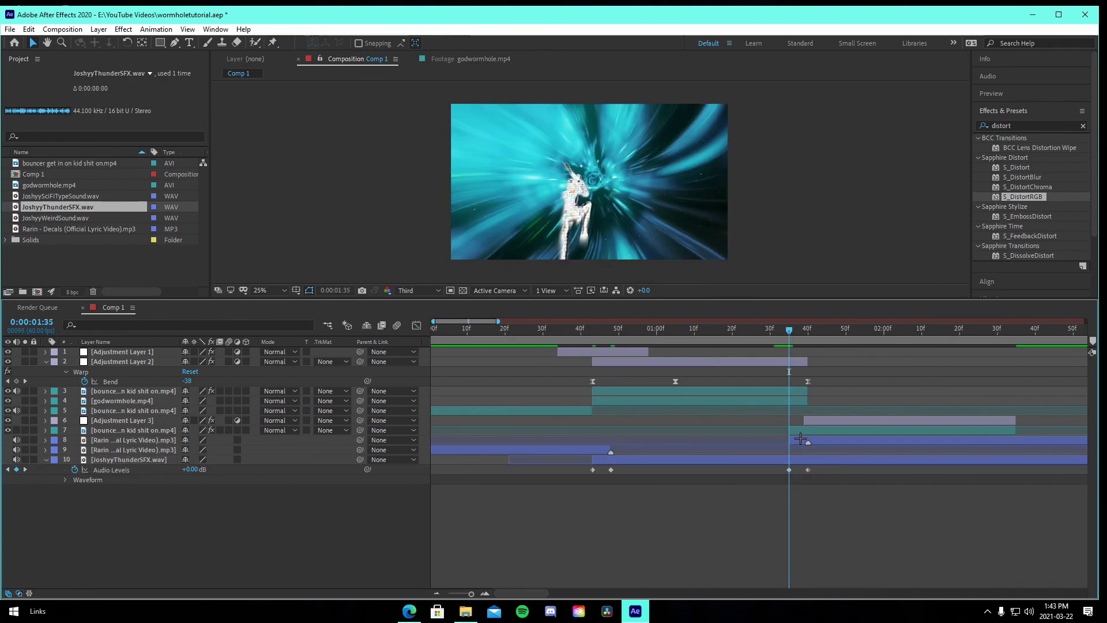
left_click_drag(798, 333, 811, 364)
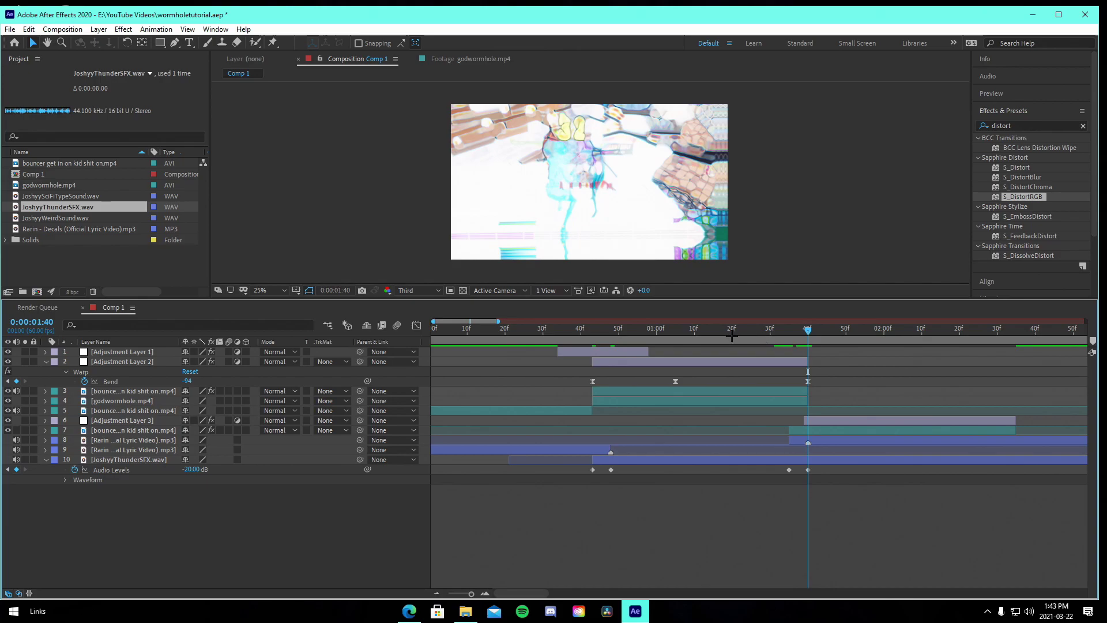
Step: Trim the thunder sound's end to 0:00:01:40 and copy its four Audio Levels keyframes
left_click_drag(731, 334, 554, 346)
key("space")
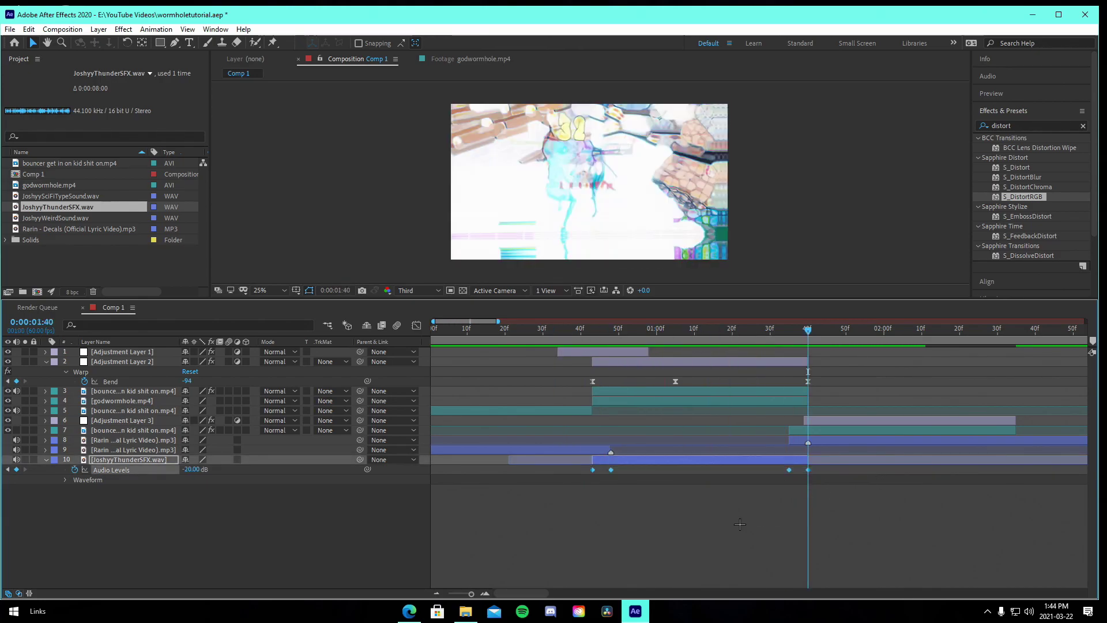
left_click(740, 524)
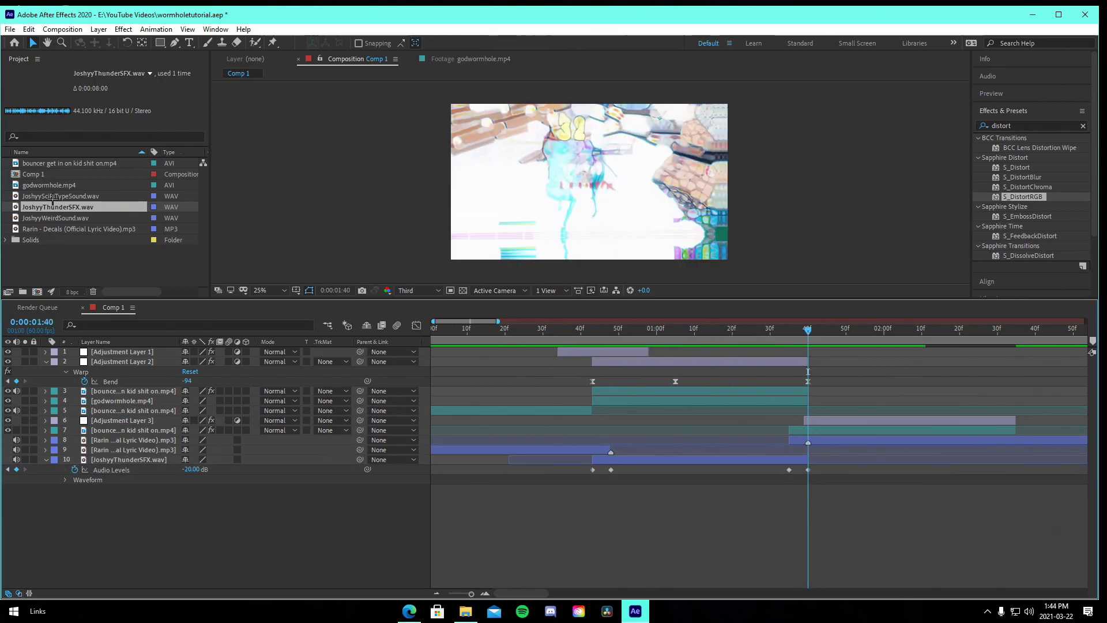
Step: Add JoshyySciFiTypeSound.wav below the thunder sound and trim it to run from 0:00:00:43 to 0:00:01:40
left_click_drag(53, 200, 580, 489)
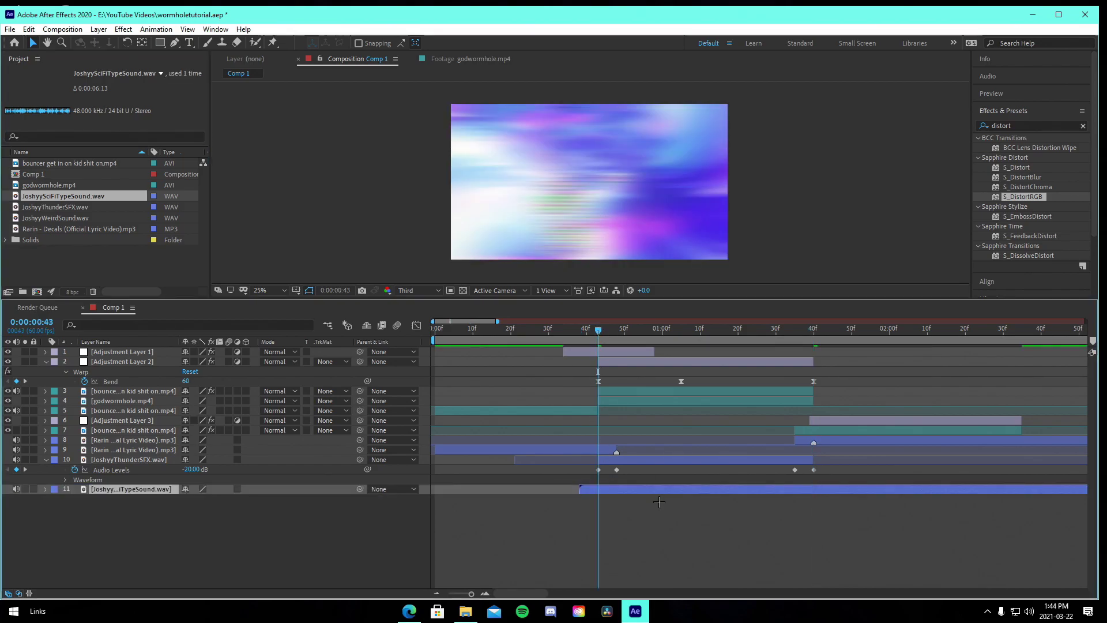
key("ctrl+shift+d")
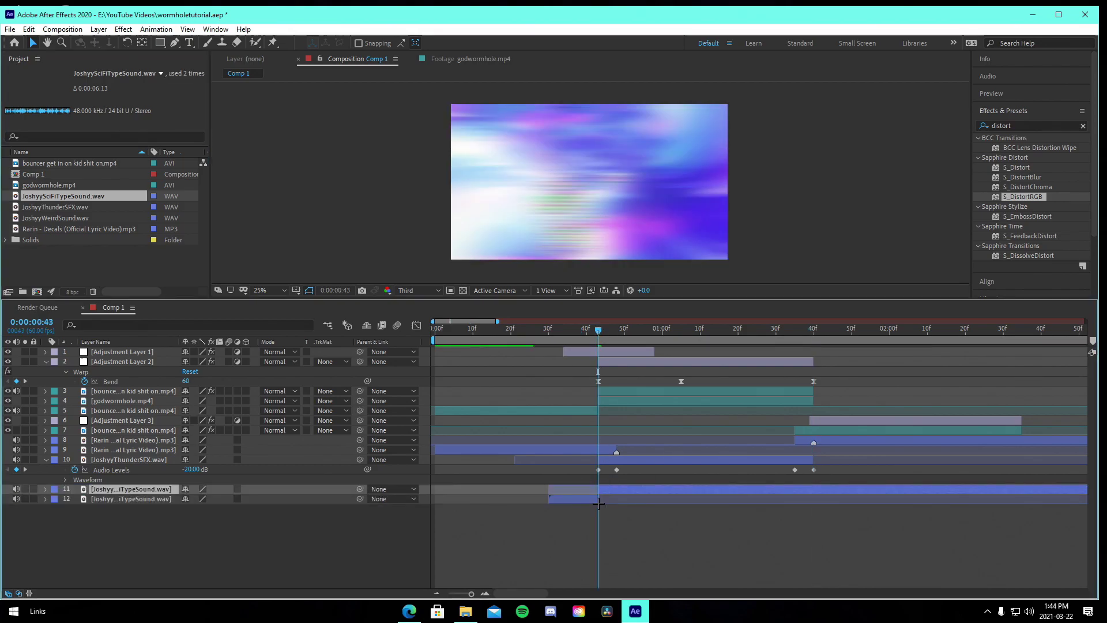
left_click(581, 500)
key("Delete")
left_click(818, 337)
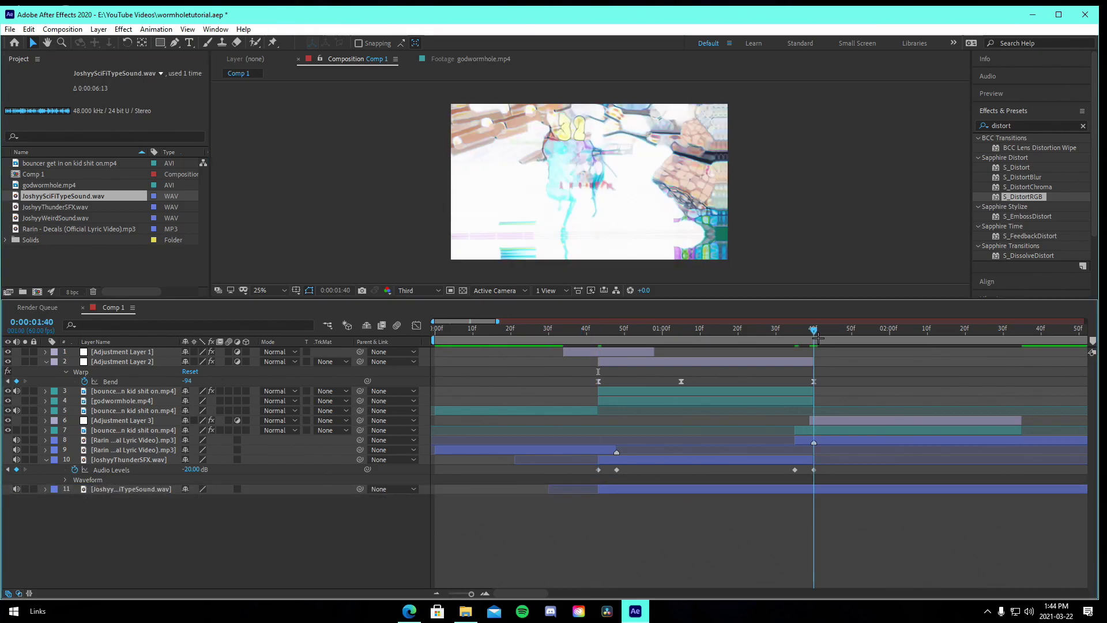
left_click(834, 490)
key("alt+]")
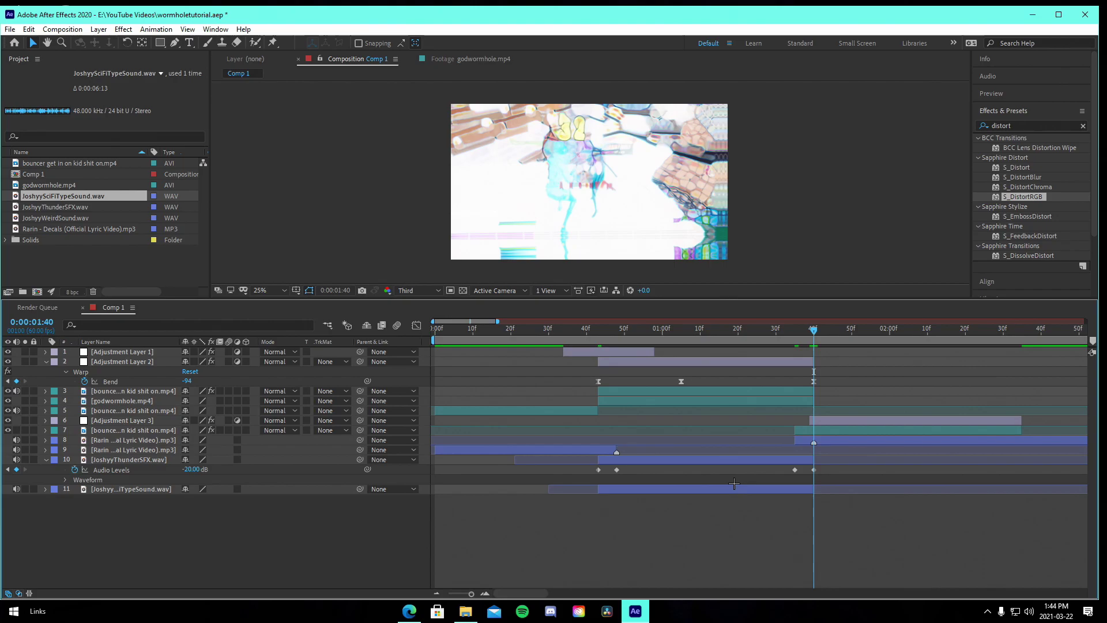
Step: Paste the copied Audio Levels fade keyframes onto the sci-fi sound layer starting at 0:00:00:43
left_click(731, 490)
key("i")
key("ctrl+v")
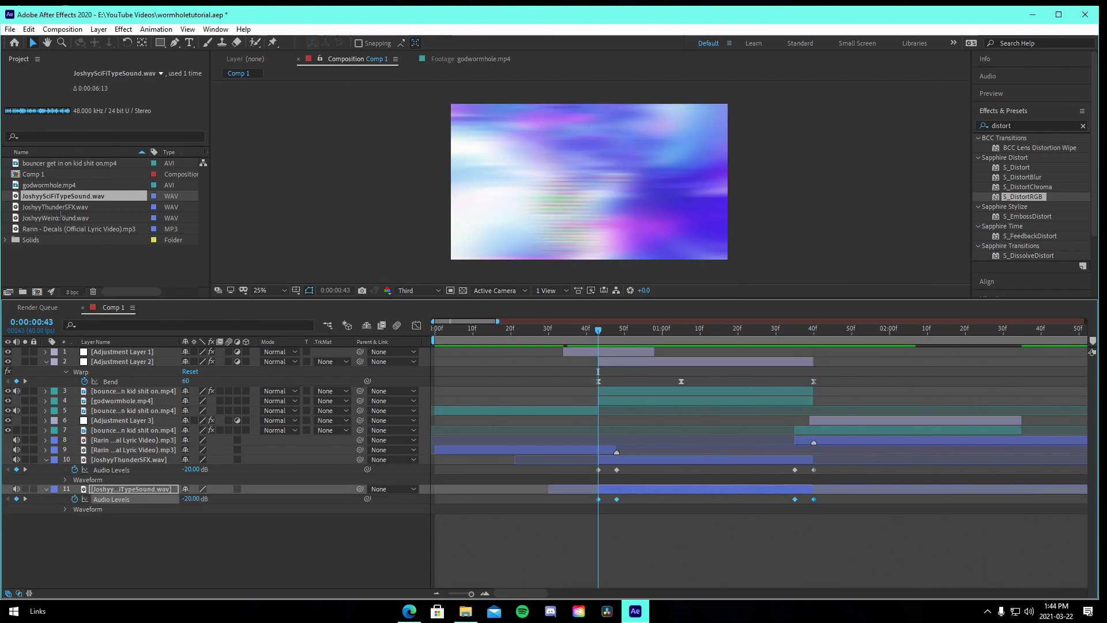
Step: Add JoshyyWeirdSound.wav as the lowest layer and trim it to run from 0:00:00:43 to 0:00:01:40
left_click_drag(57, 218, 455, 521)
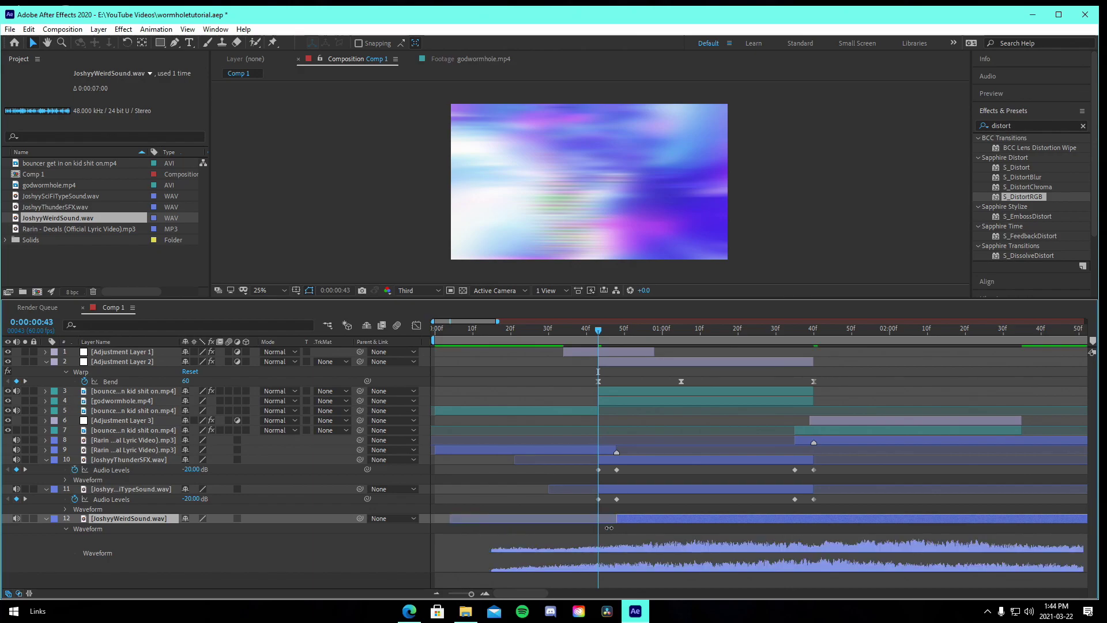
left_click_drag(609, 527, 602, 526)
left_click(816, 338)
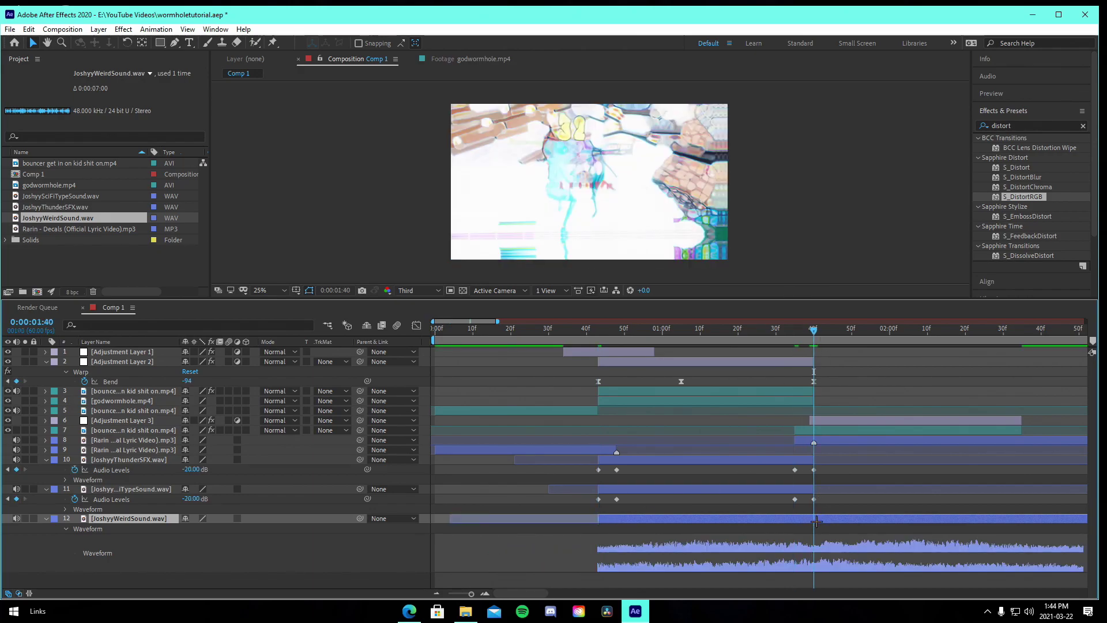
key("alt+bracketright")
Step: Paste the Audio Levels fade keyframes onto the JoshyyWeirdSound.wav layer, starting at 0:00:00:43
left_click(781, 519)
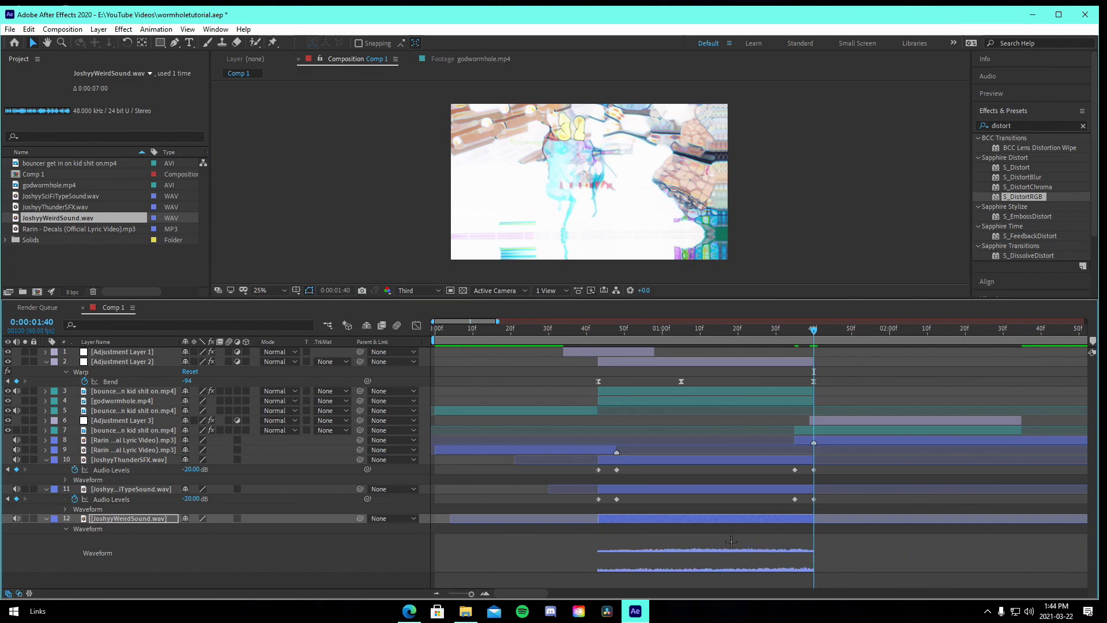
key("ctrl+v")
left_click_drag(655, 540, 601, 541)
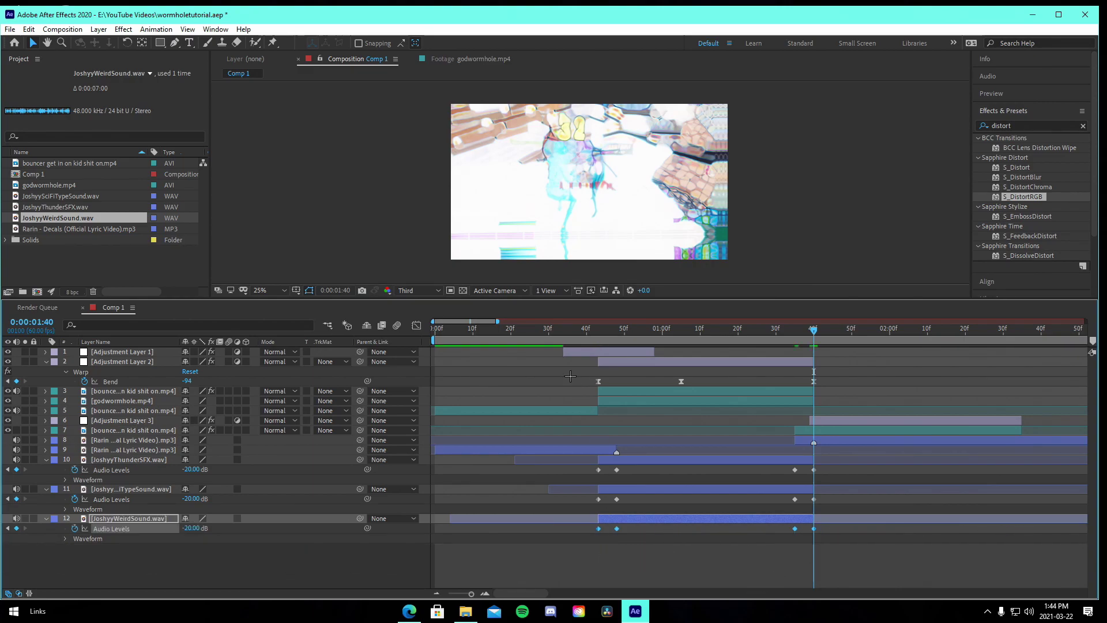
Step: Play back the complete transition with its sound effects and scrub through the wormhole section
left_click(561, 336)
key("space")
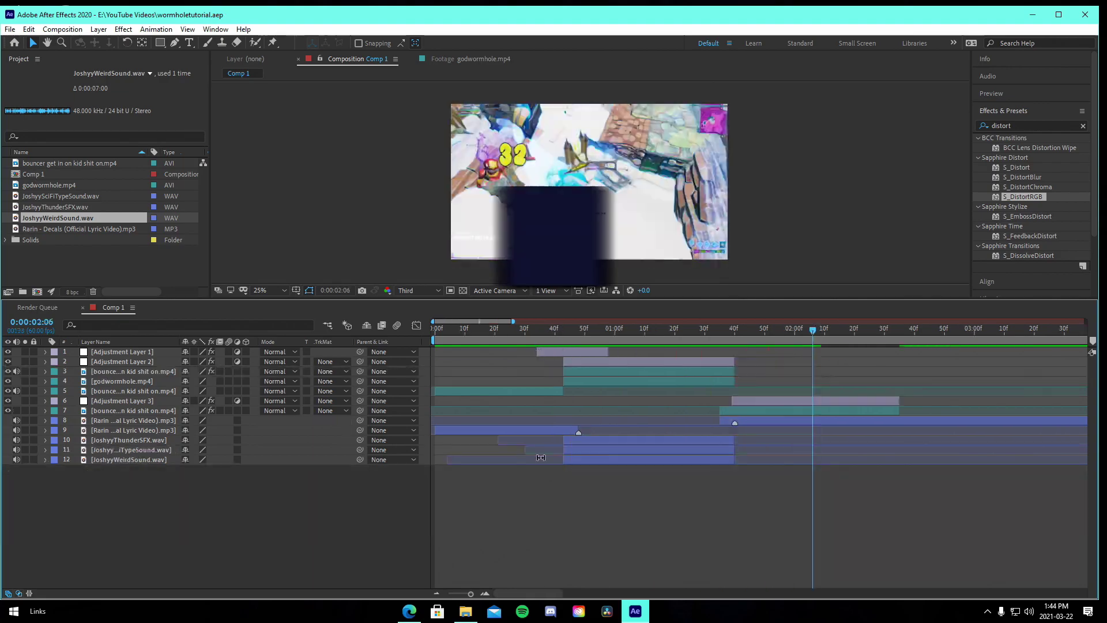
left_click_drag(541, 336, 591, 336)
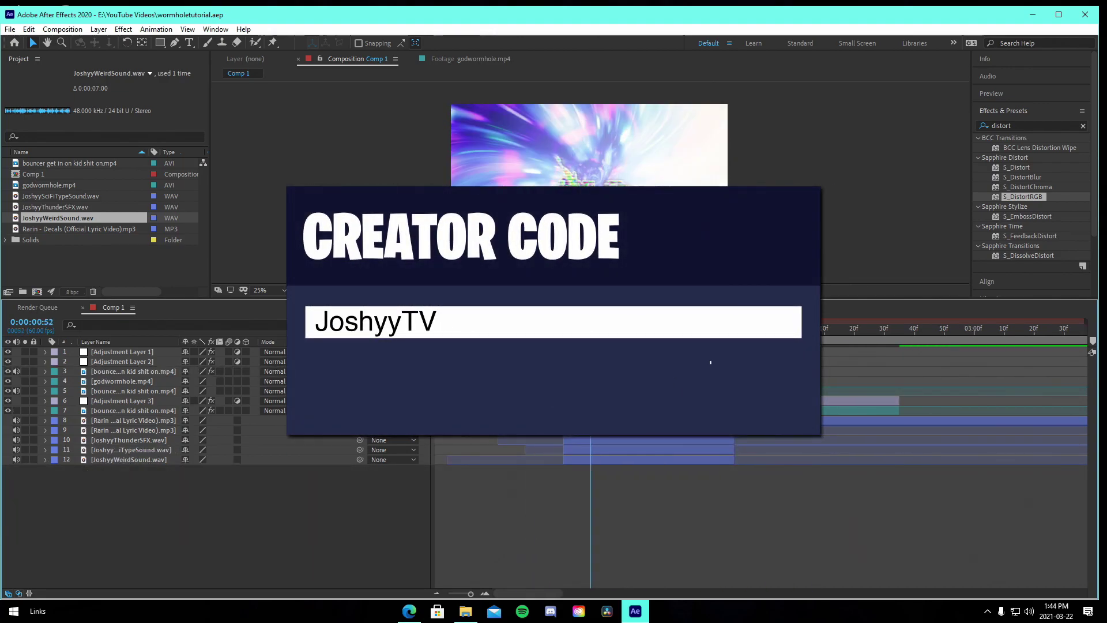